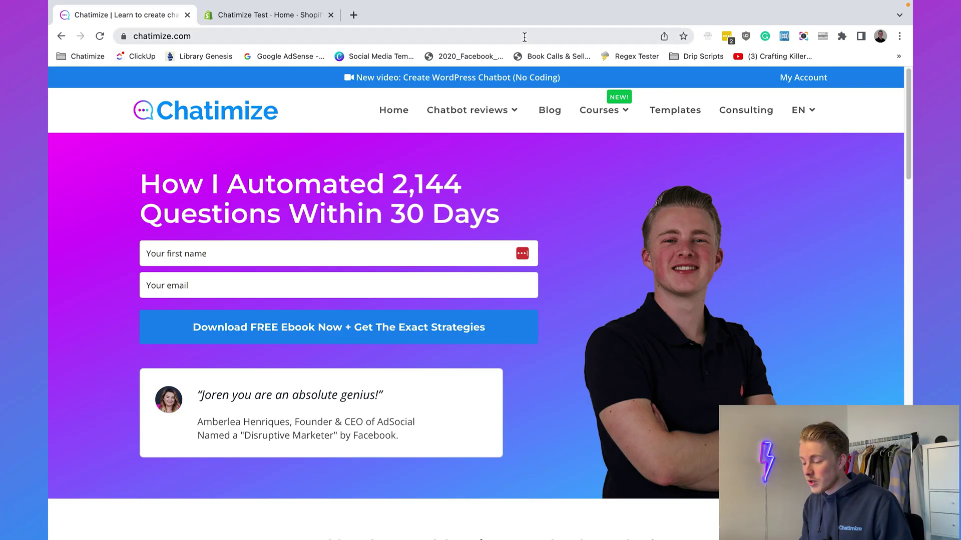
# Load the chatimize.com/tidio/ deal page in the browser.
pyautogui.click(525, 36)
pyautogui.write('chatimizec')
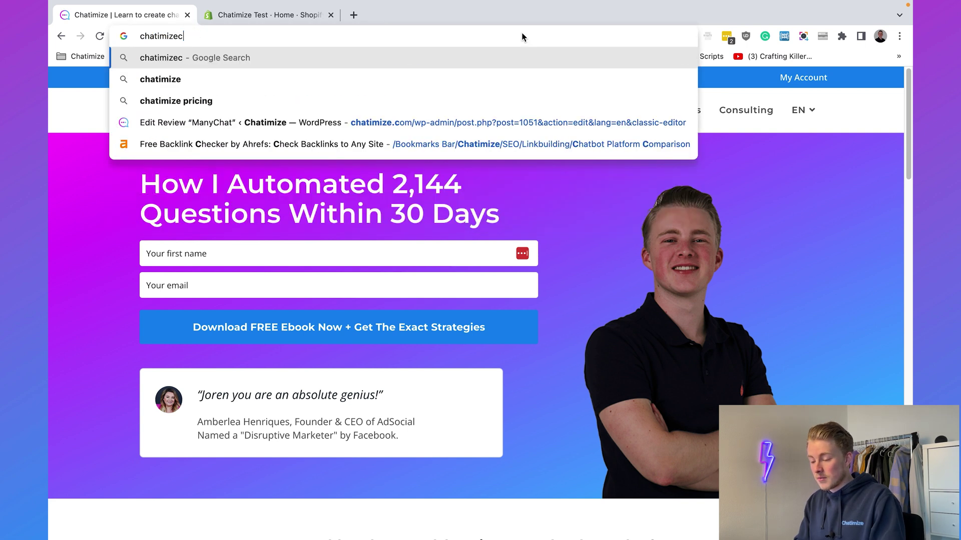
pyautogui.press('BackSpace')
pyautogui.write('.com/tidio/')
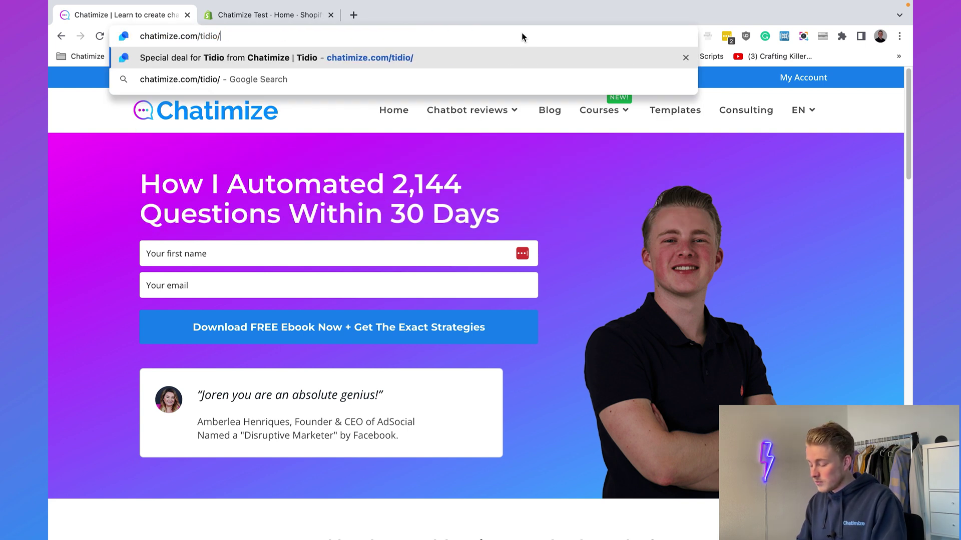
pyautogui.press('Return')
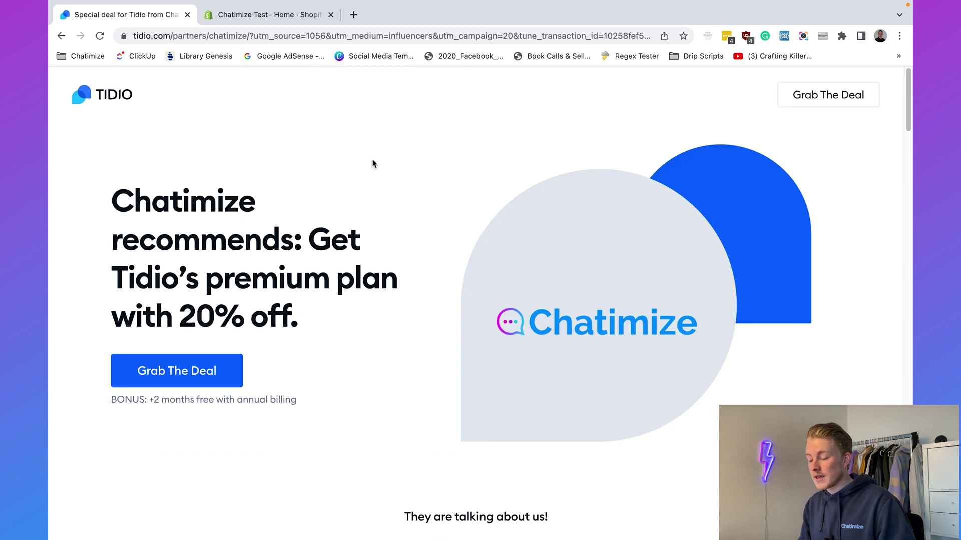
# Highlight the 20% off, premium plan and +2 months free details, then claim the deal.
pyautogui.moveTo(200, 317); pyautogui.dragTo(275, 316)
pyautogui.click(305, 315)
pyautogui.moveTo(205, 282); pyautogui.dragTo(398, 282)
pyautogui.click(397, 281)
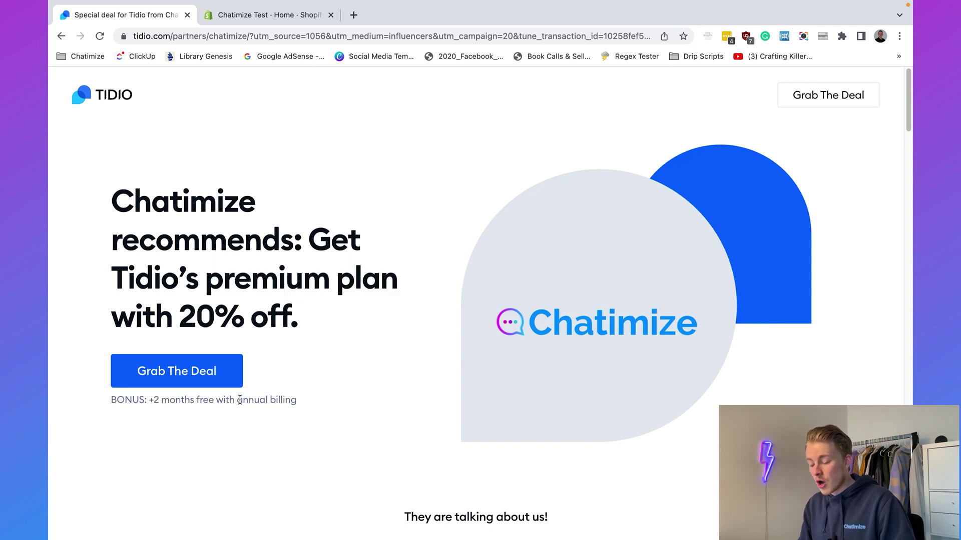
pyautogui.click(307, 404)
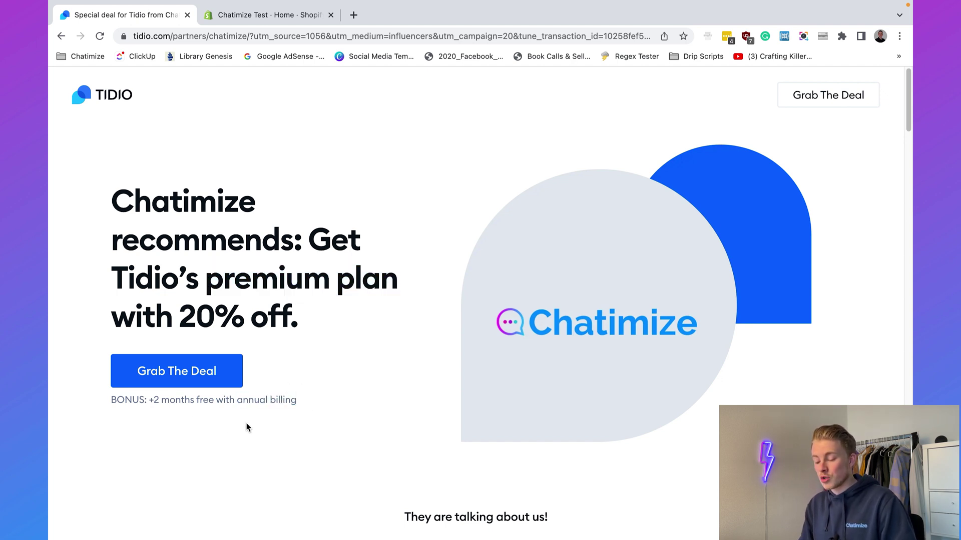
pyautogui.moveTo(150, 400); pyautogui.dragTo(310, 400)
pyautogui.click(311, 400)
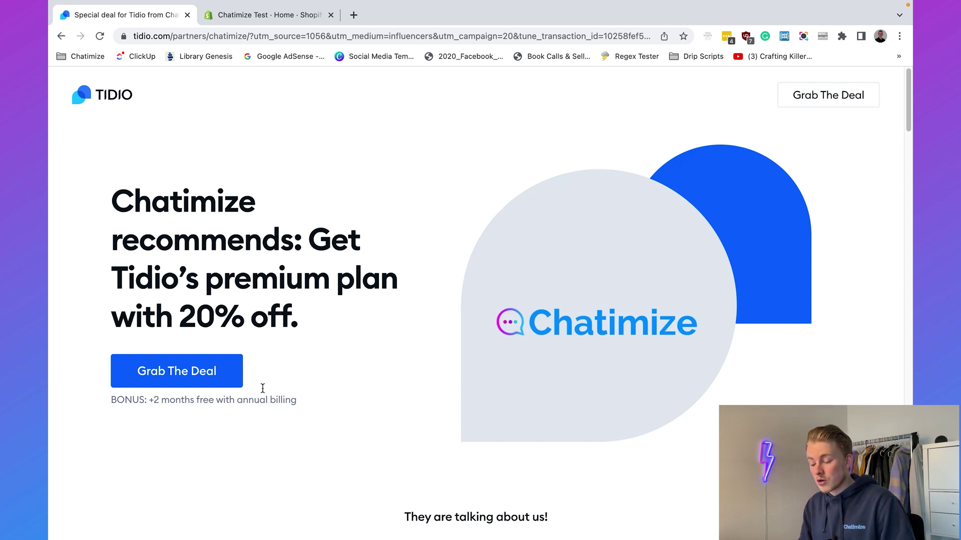
pyautogui.click(206, 379)
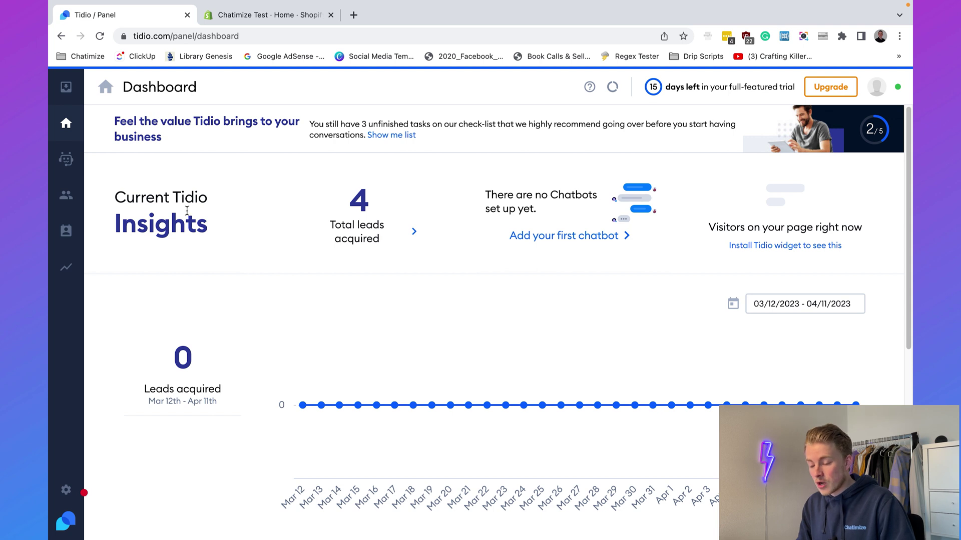
# Scroll through the Chatbots templates and preview the Product recommendation template.
pyautogui.click(69, 163)
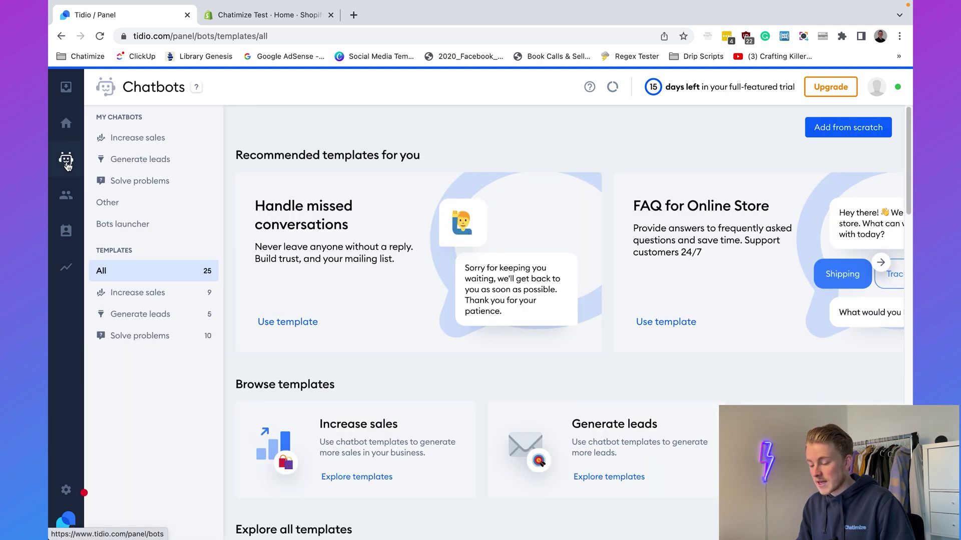
pyautogui.scroll(-5, 458, 358)
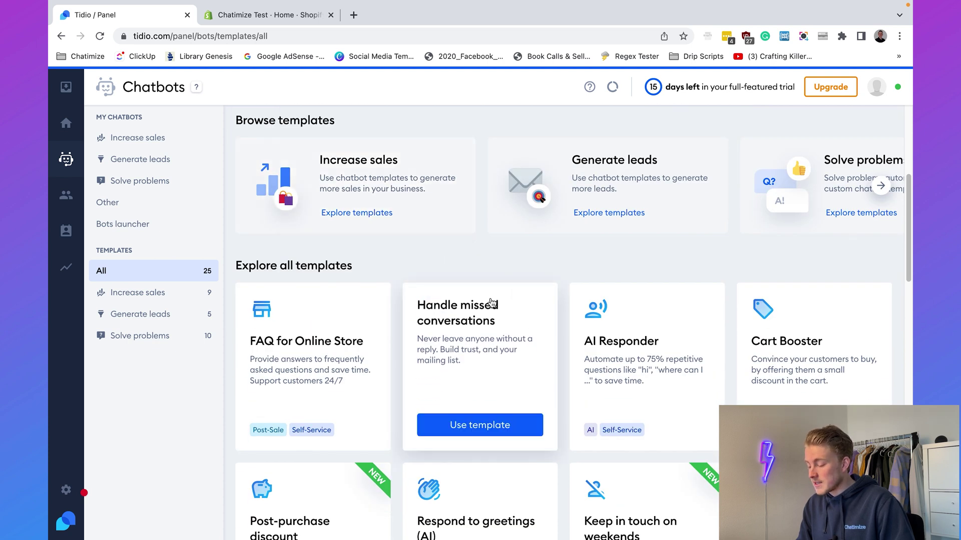
pyautogui.scroll(-4, 489, 302)
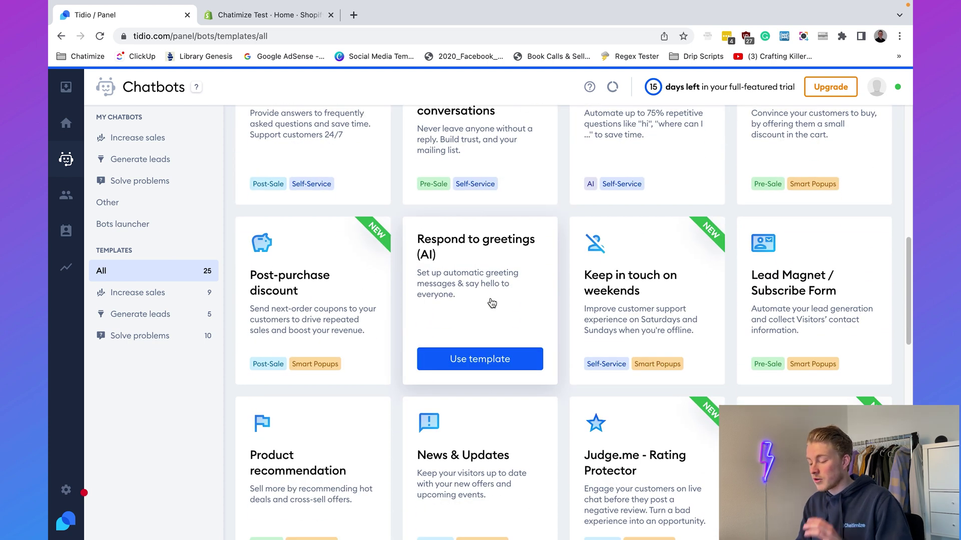
pyautogui.scroll(-3, 492, 303)
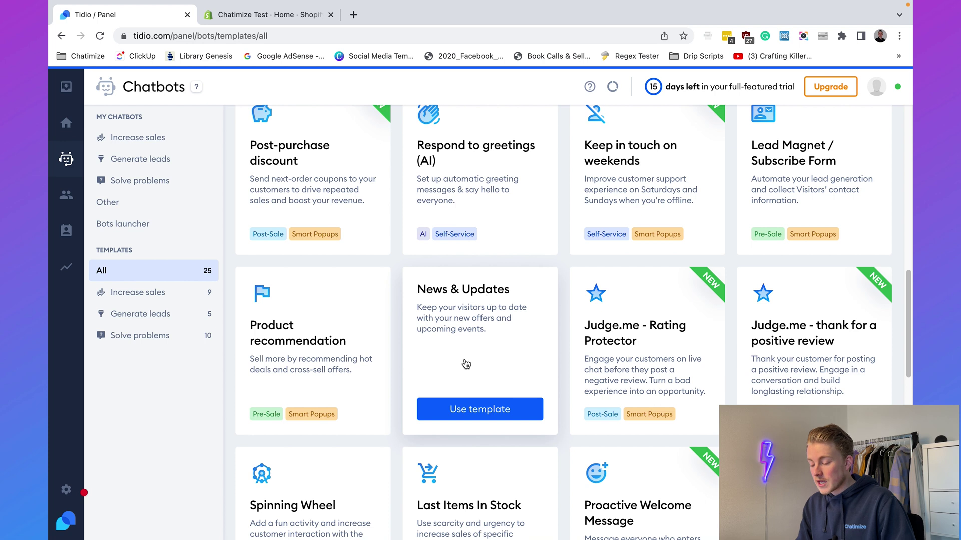
pyautogui.click(347, 344)
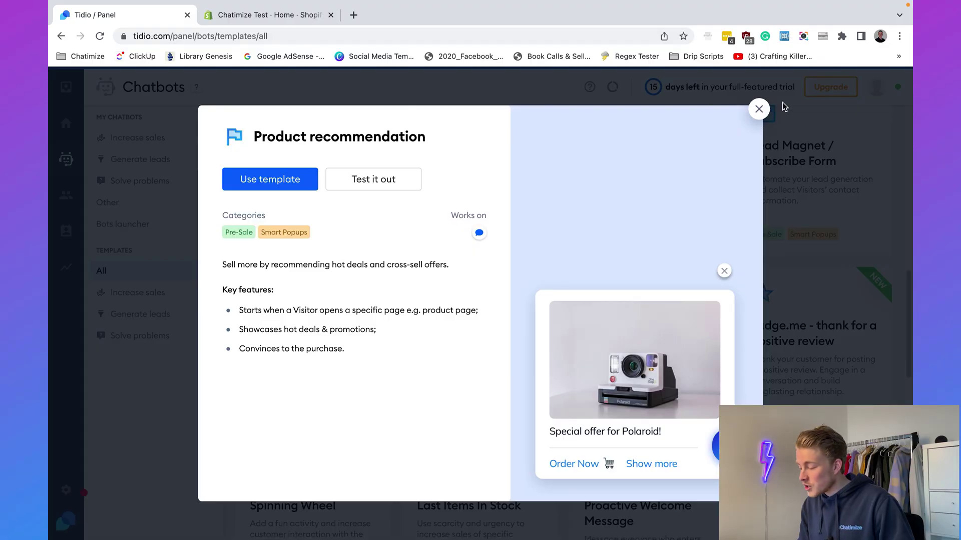
# Create a from-scratch bot named Customer Support with a 'Visitor opens a specific page' trigger.
pyautogui.click(758, 109)
pyautogui.scroll(8, 660, 445)
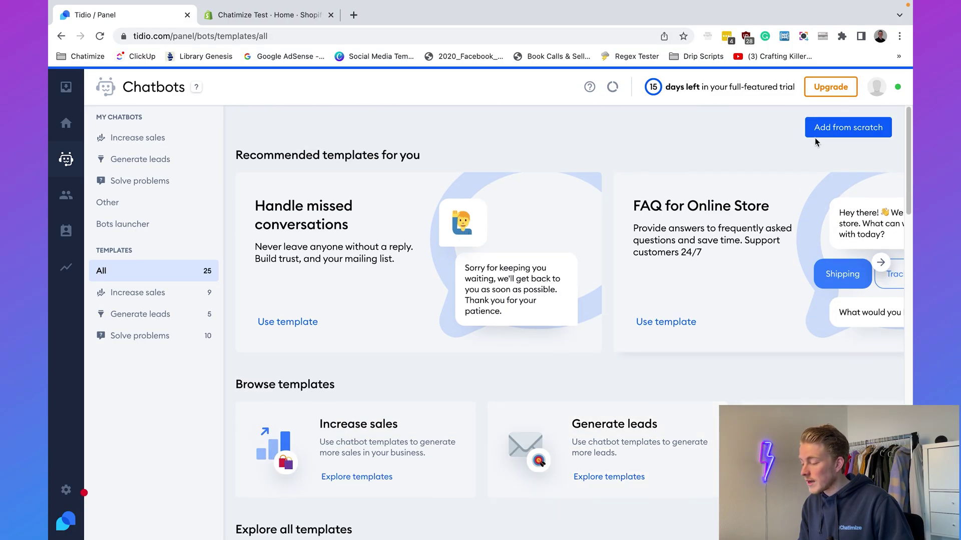
pyautogui.click(816, 131)
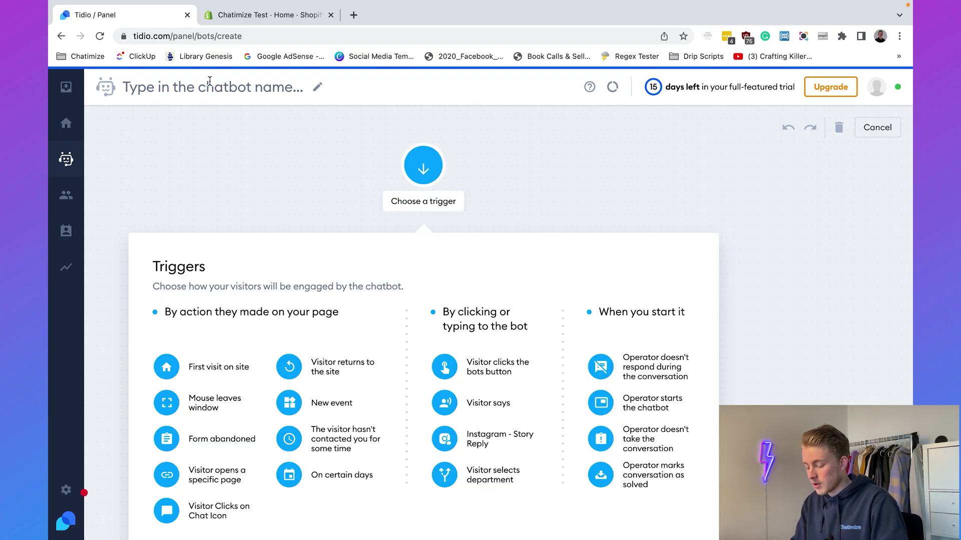
pyautogui.click(210, 81)
pyautogui.write('Cusot')
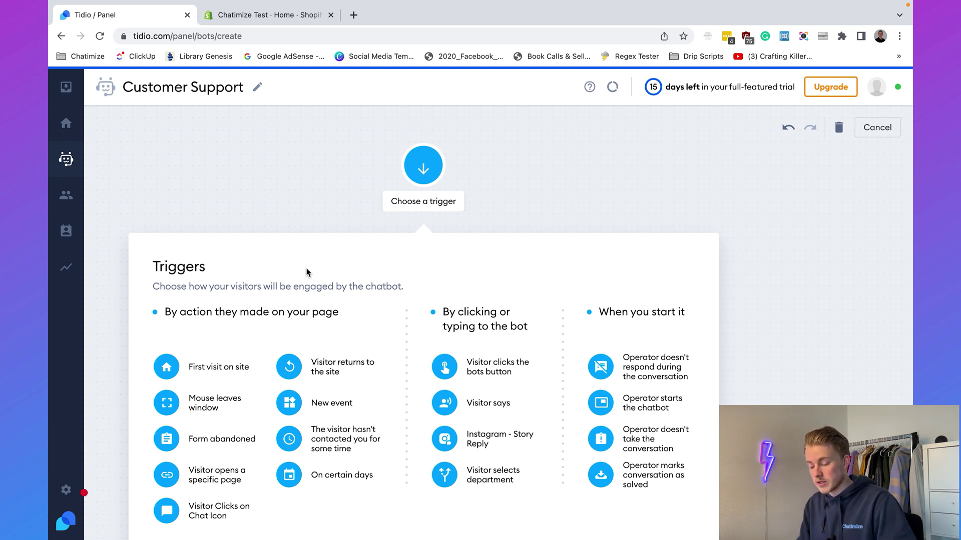
pyautogui.click(206, 479)
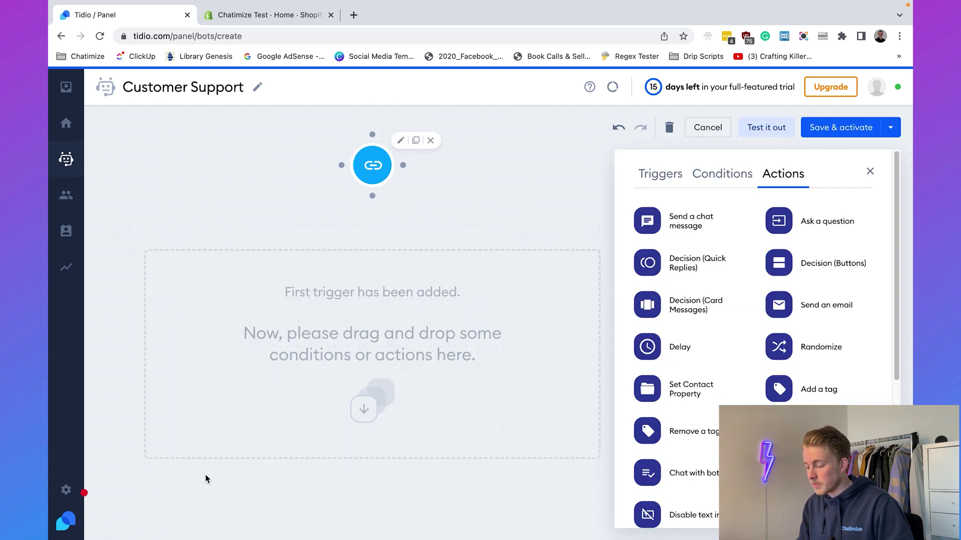
# Open the page-visit trigger and copy the store's Contact page URL from the storefront.
pyautogui.click(378, 166)
pyautogui.click(698, 209)
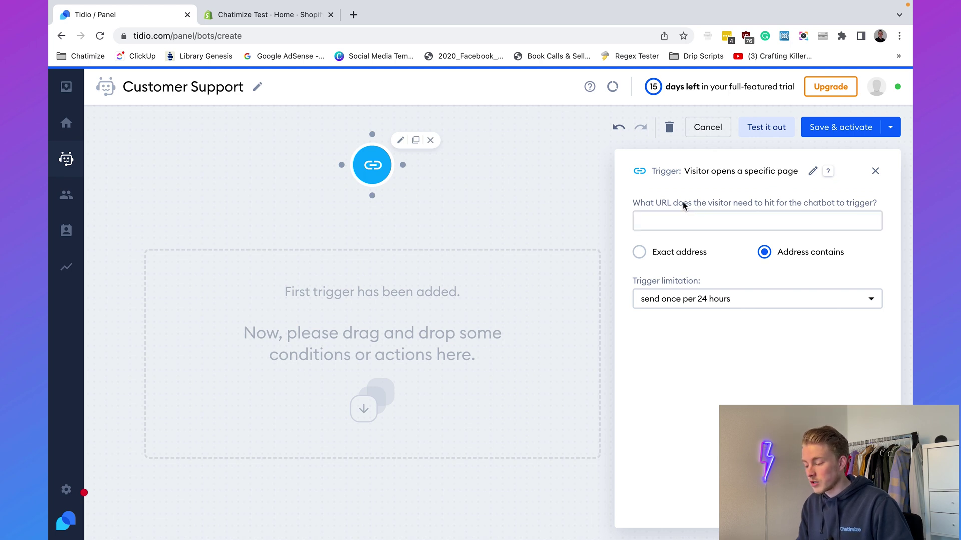
pyautogui.click(259, 19)
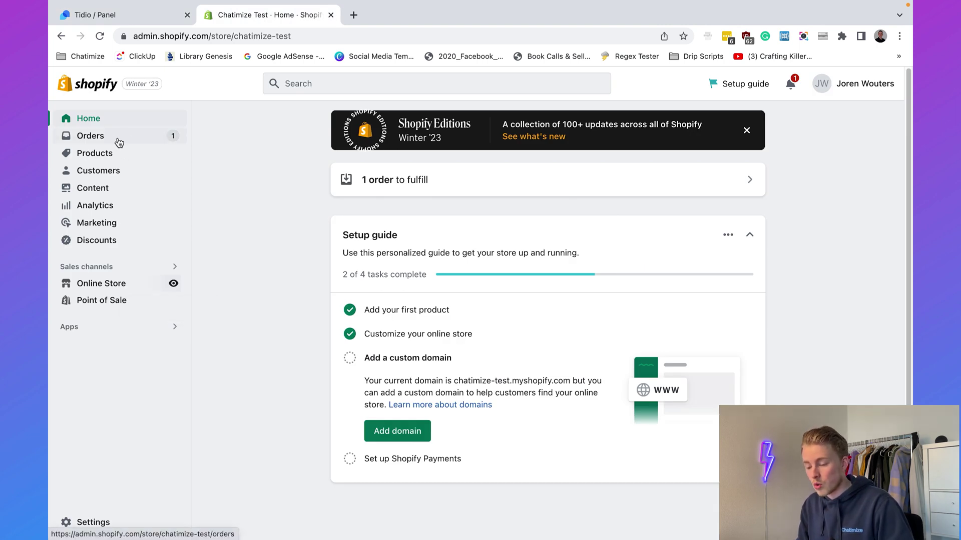
pyautogui.click(174, 284)
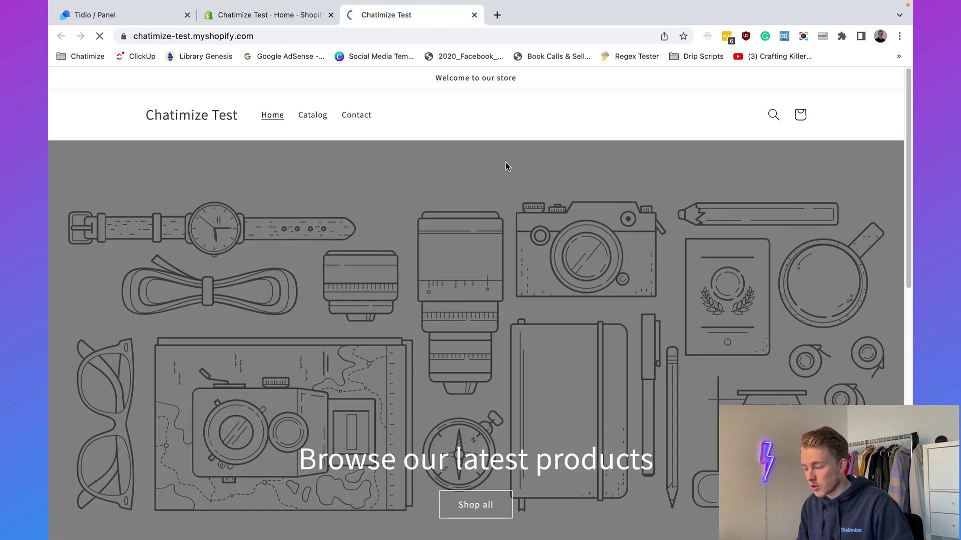
pyautogui.click(352, 116)
pyautogui.click(340, 35)
pyautogui.hotkey('ctrl', 'c')
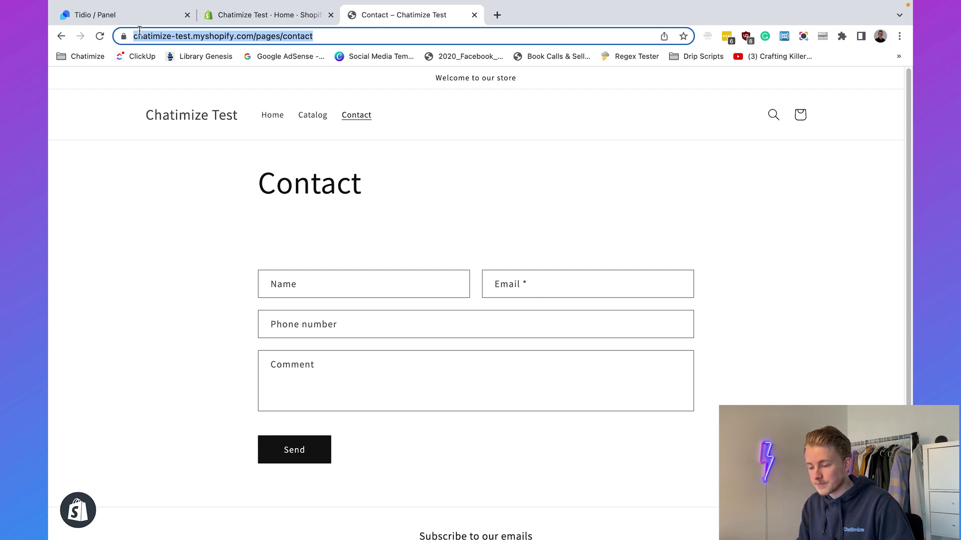
pyautogui.click(134, 12)
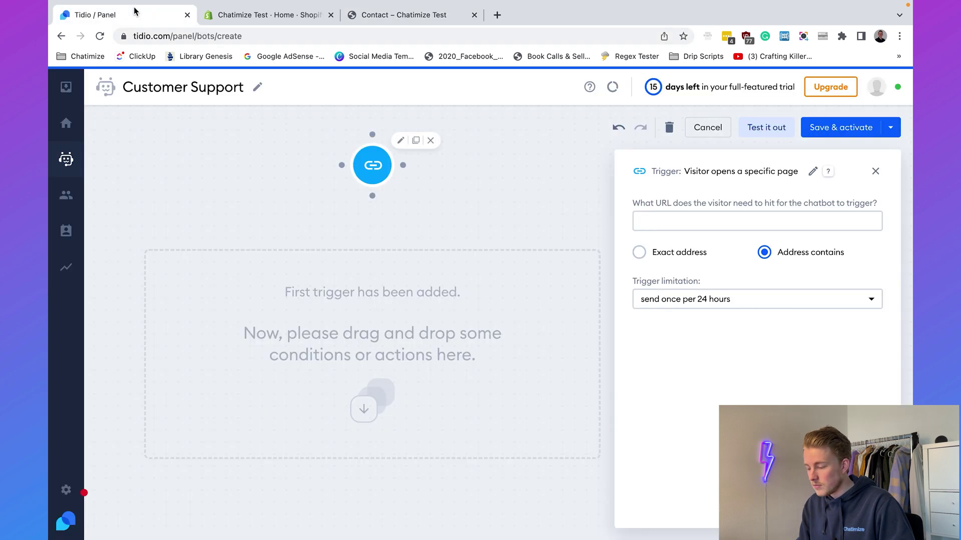
# Set the trigger to exact address .../pages/contact with unlimited trigger limitation.
pyautogui.click(657, 253)
pyautogui.hotkey('ctrl', 'v')
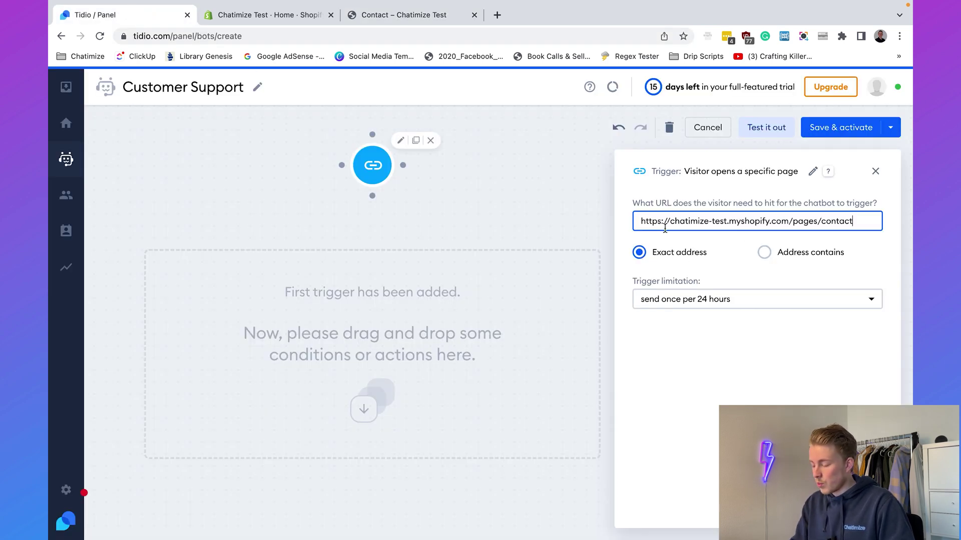
pyautogui.click(701, 347)
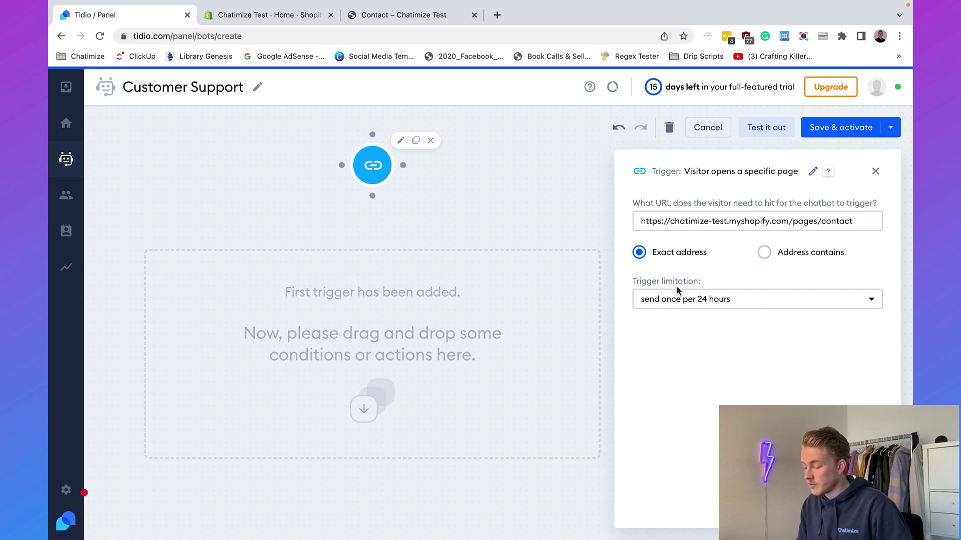
pyautogui.click(679, 302)
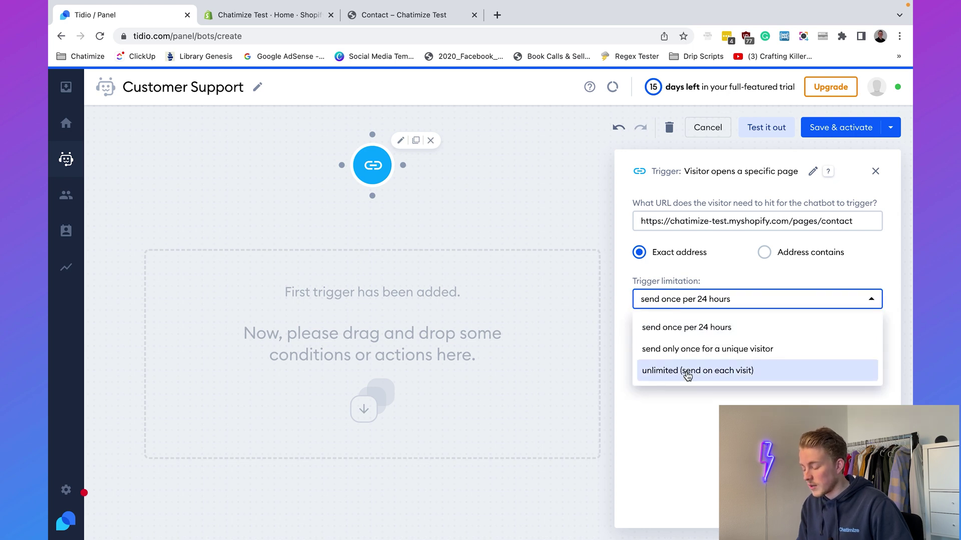
pyautogui.click(687, 372)
pyautogui.click(380, 15)
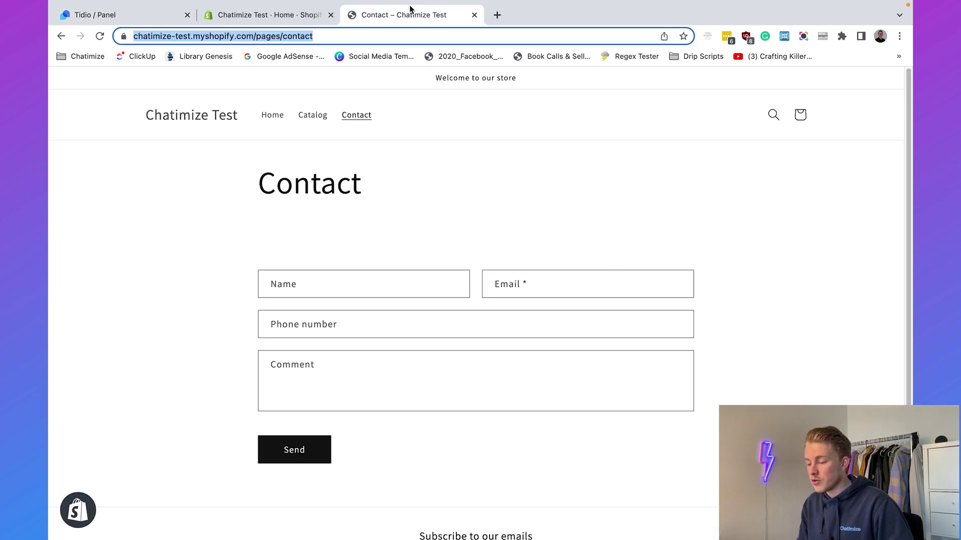
pyautogui.click(143, 17)
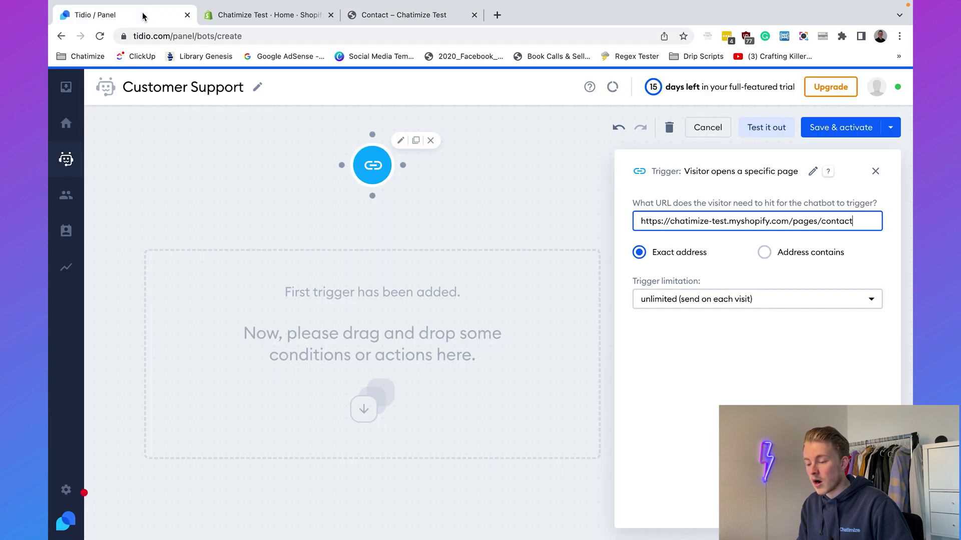
pyautogui.click(704, 335)
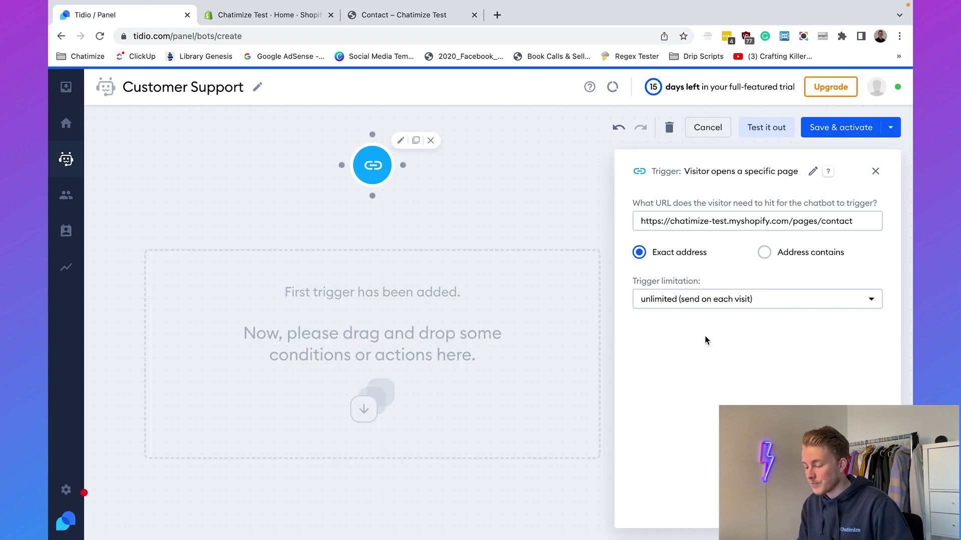
pyautogui.click(527, 214)
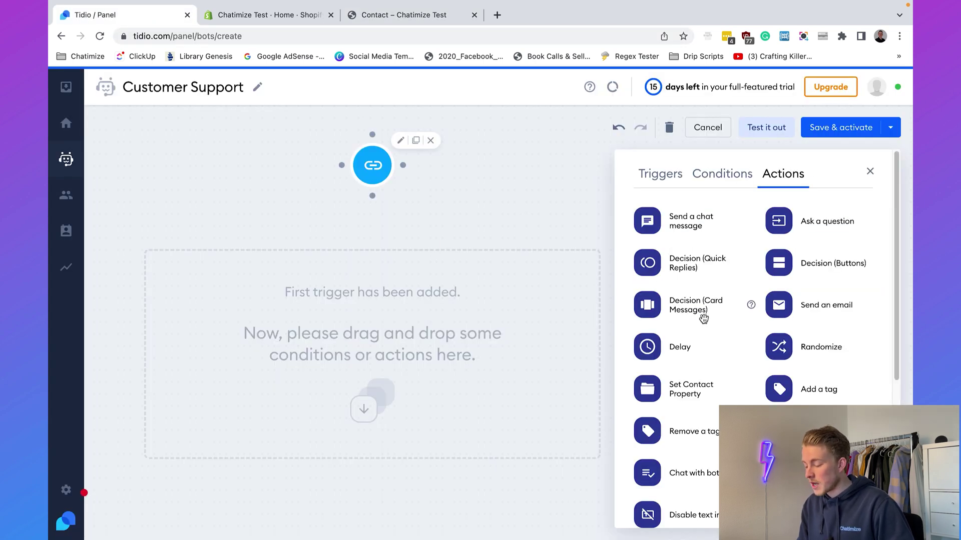
# Add a Disable text input action after the trigger.
pyautogui.scroll(-3, 701, 319)
pyautogui.moveTo(671, 403); pyautogui.dragTo(425, 266)
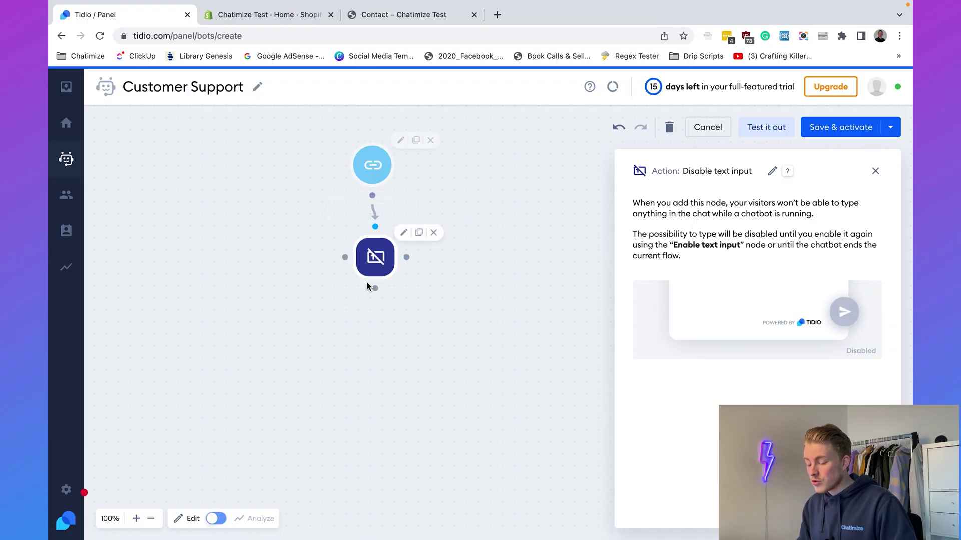
pyautogui.click(877, 171)
# Place a Decision (Quick Replies) node below the Disable text input step.
pyautogui.scroll(-5, 753, 295)
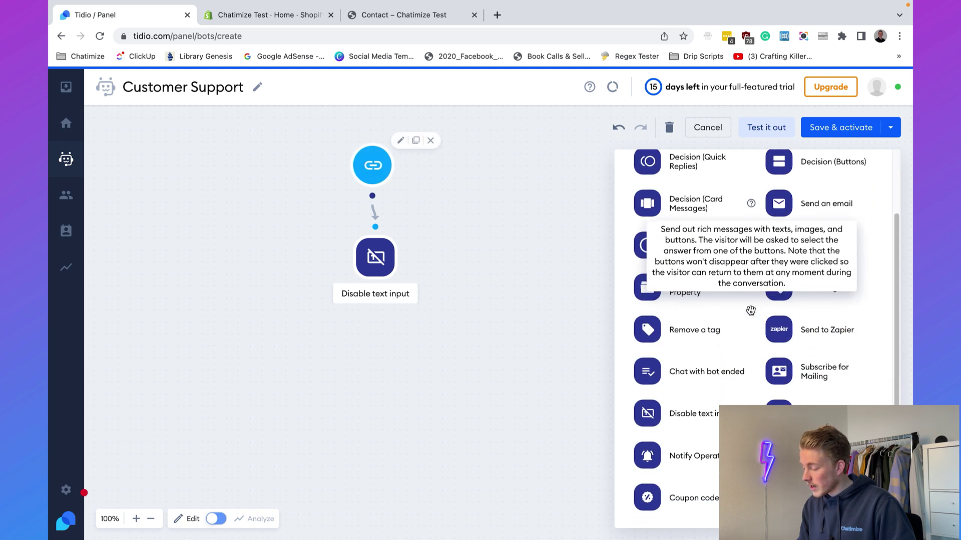
pyautogui.scroll(5, 752, 311)
pyautogui.scroll(1, 752, 315)
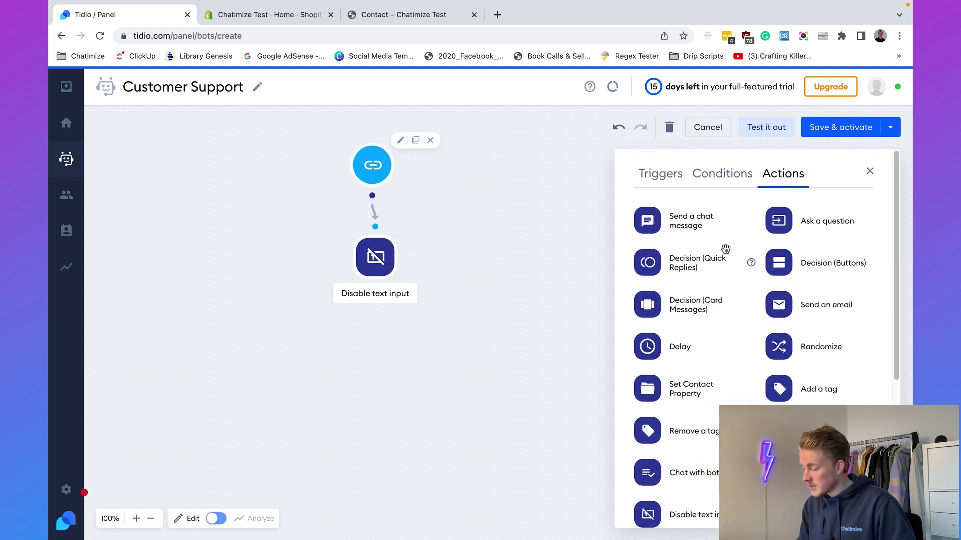
pyautogui.moveTo(713, 259); pyautogui.dragTo(440, 368)
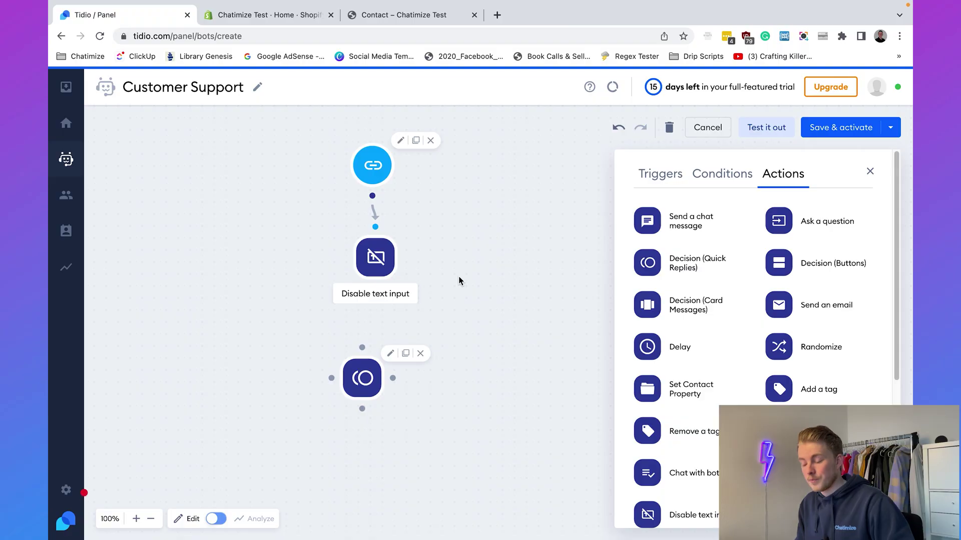
# Connect Disable text input to the decision step and paste the greeting message.
pyautogui.moveTo(375, 289); pyautogui.dragTo(359, 347)
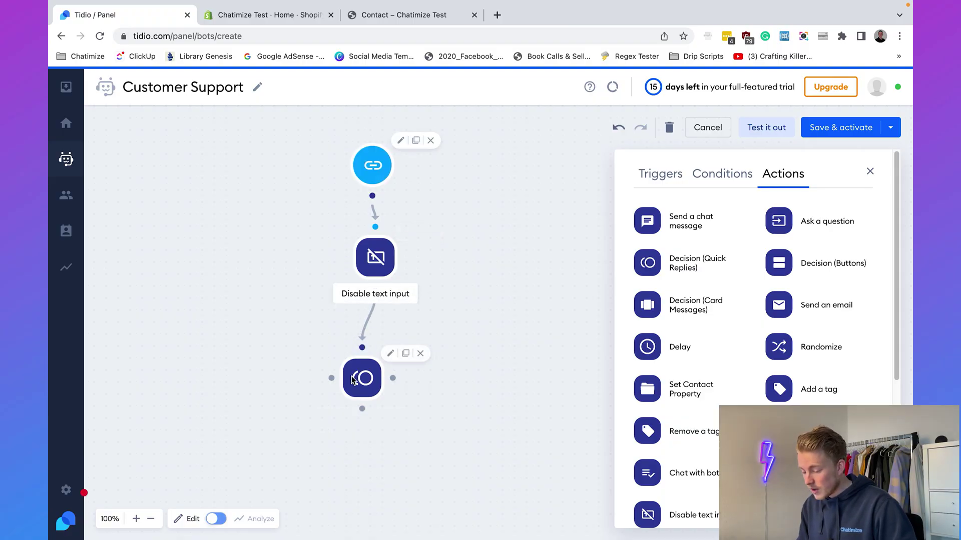
pyautogui.click(769, 248)
pyautogui.write("Hey! I'm the digital assistant of eCommerce Company XYZ.  What is your question about?")
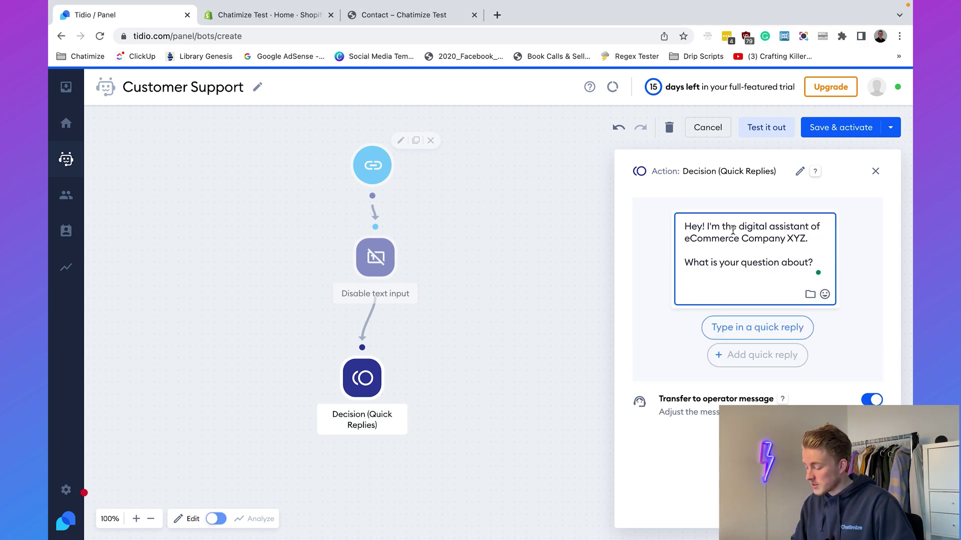
pyautogui.press('BackSpace')
pyautogui.tripleClick(742, 234)
pyautogui.click(742, 234)
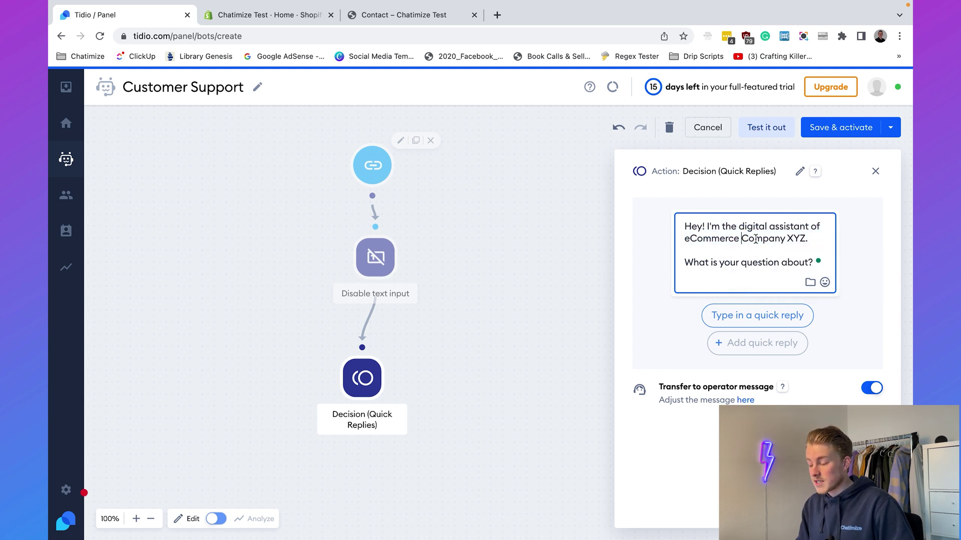
# Add quick replies 'Return policy' and 'Order status' to the decision step.
pyautogui.click(739, 319)
pyautogui.write('Return policy')
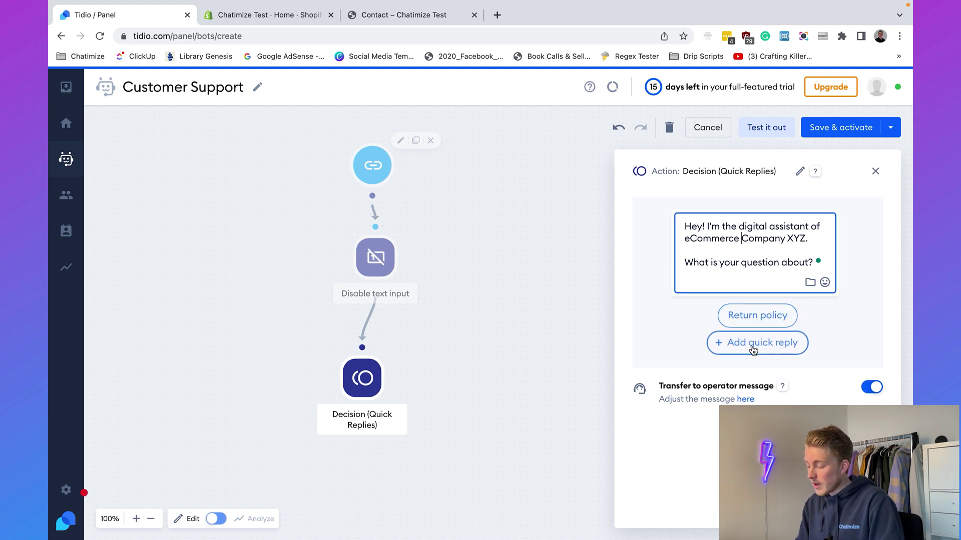
pyautogui.click(755, 346)
pyautogui.write('Order status')
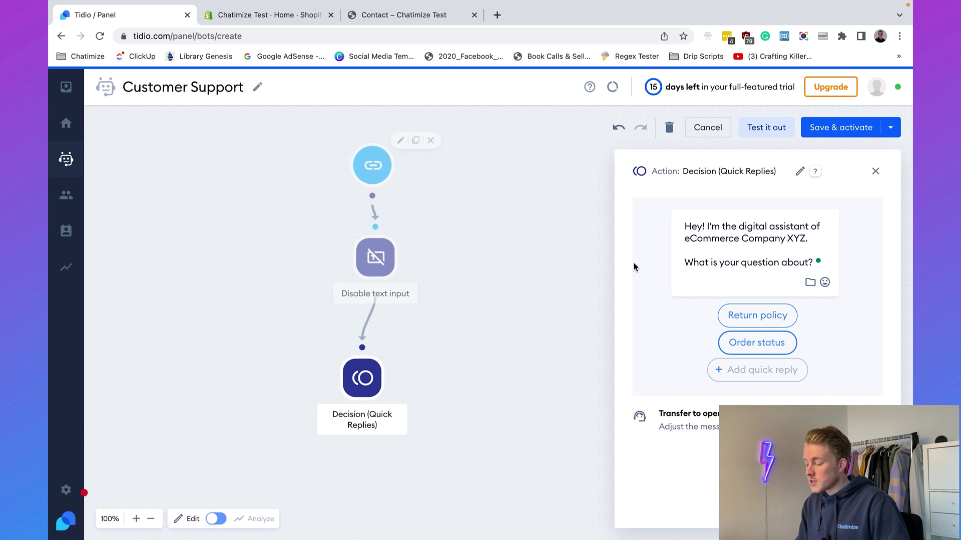
pyautogui.click(668, 303)
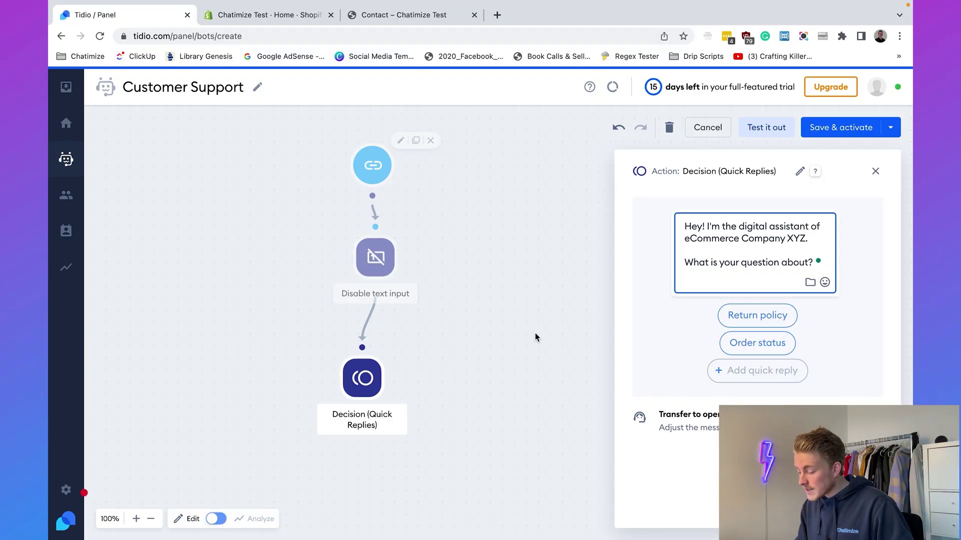
# Add a Send a chat message step linked to the Return policy reply.
pyautogui.click(535, 334)
pyautogui.moveTo(681, 224); pyautogui.dragTo(280, 478)
pyautogui.scroll(-5, 281, 307)
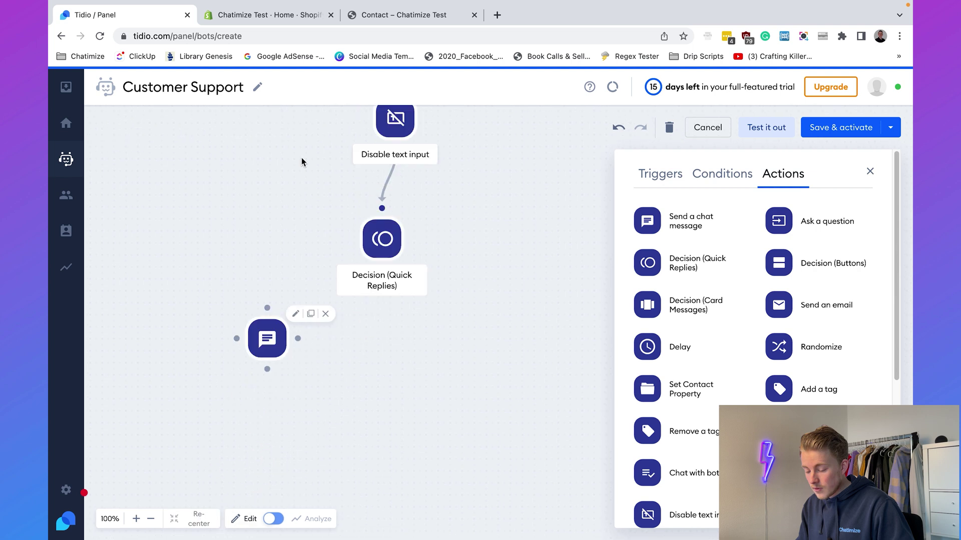
pyautogui.moveTo(266, 312); pyautogui.dragTo(267, 346)
pyautogui.moveTo(367, 217)
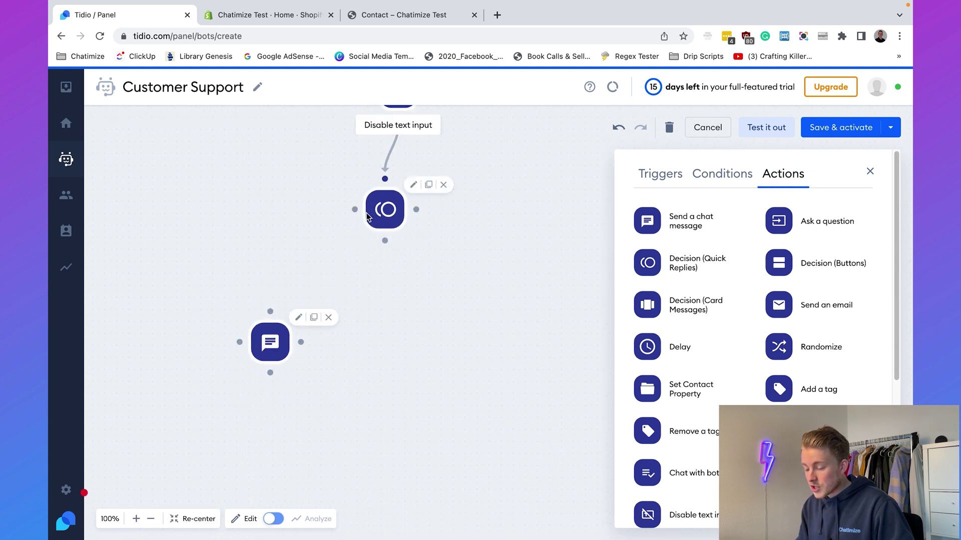
pyautogui.moveTo(354, 210); pyautogui.dragTo(271, 312)
pyautogui.click(316, 220)
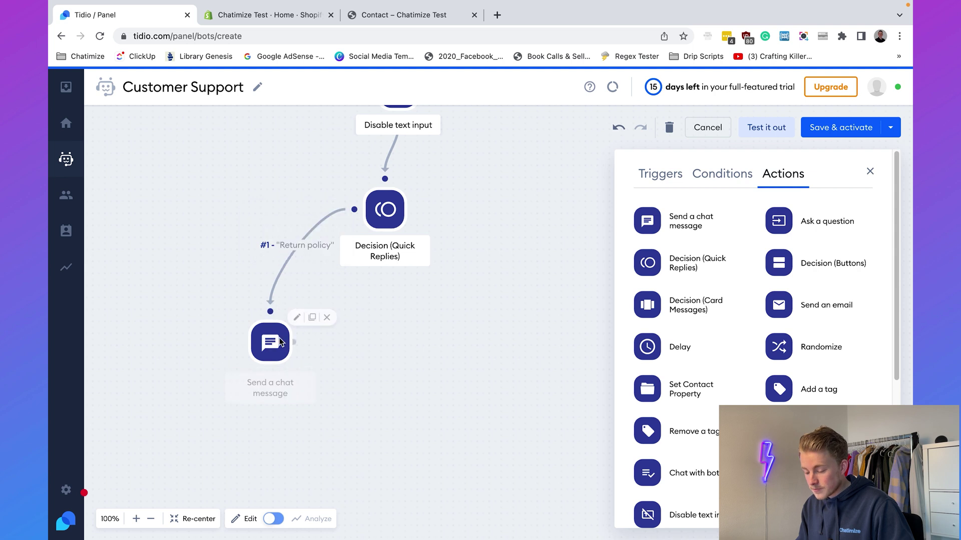
# Paste the 30-day returns message with the return-policy link into the chat message.
pyautogui.click(278, 343)
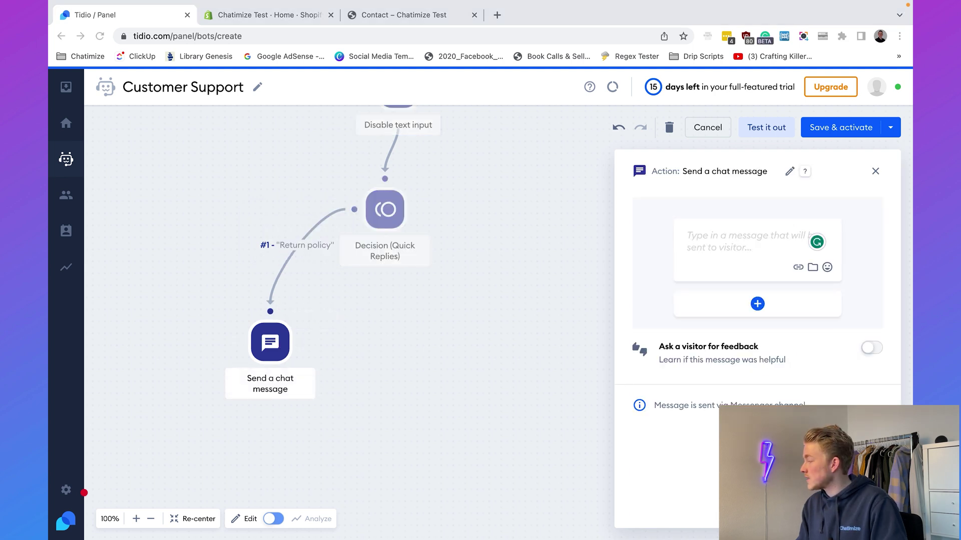
pyautogui.click(783, 246)
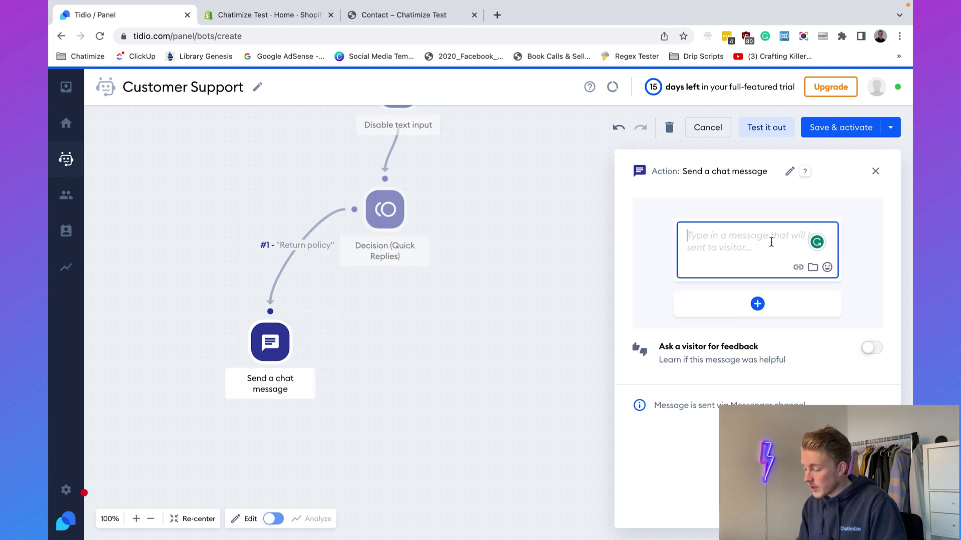
pyautogui.write('You can return your order within 30 days. If you want to know more about our return policy, follow this link: https://chatimize.com/return-policy/')
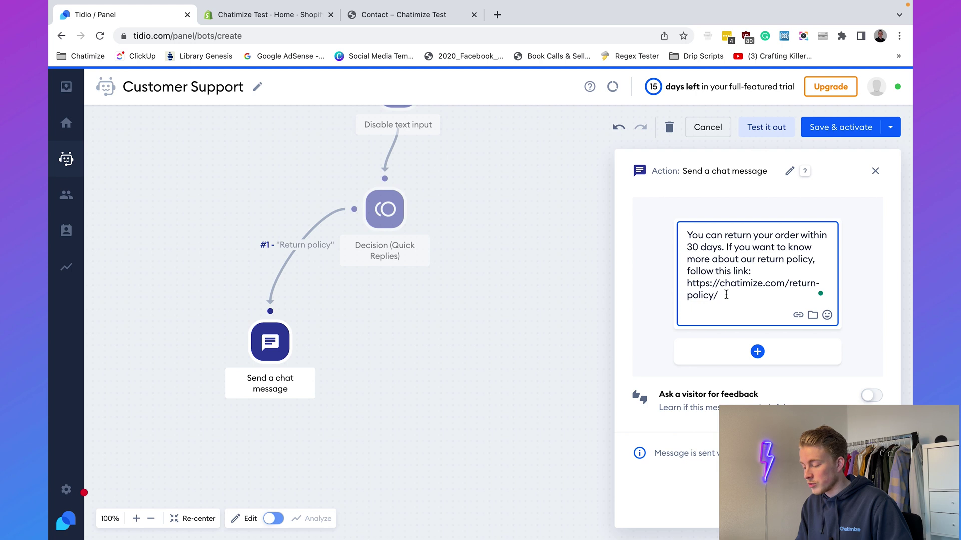
pyautogui.click(455, 309)
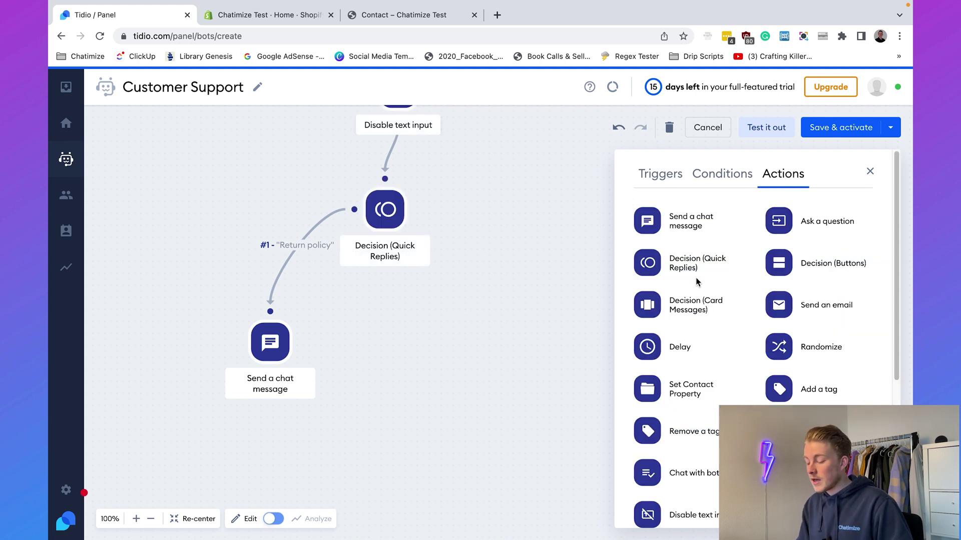
pyautogui.click(270, 342)
pyautogui.click(485, 288)
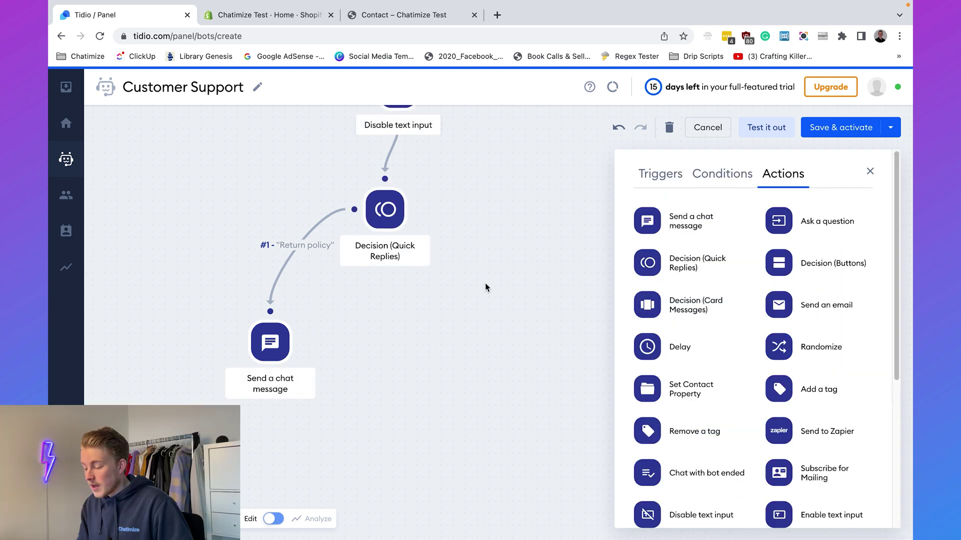
pyautogui.scroll(-5, 751, 337)
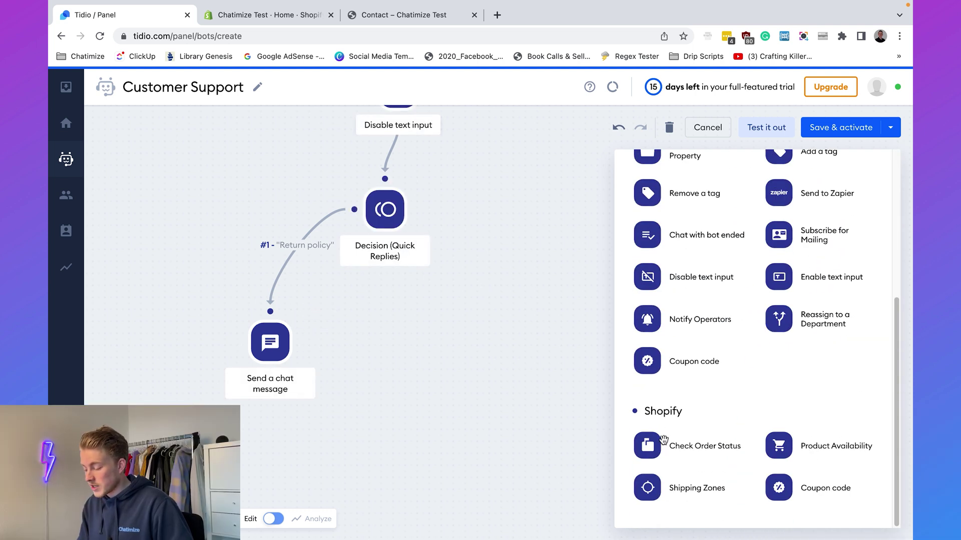
# Link a Shopify Check Order Status step to the Order status reply and view its settings.
pyautogui.moveTo(564, 414); pyautogui.dragTo(465, 414)
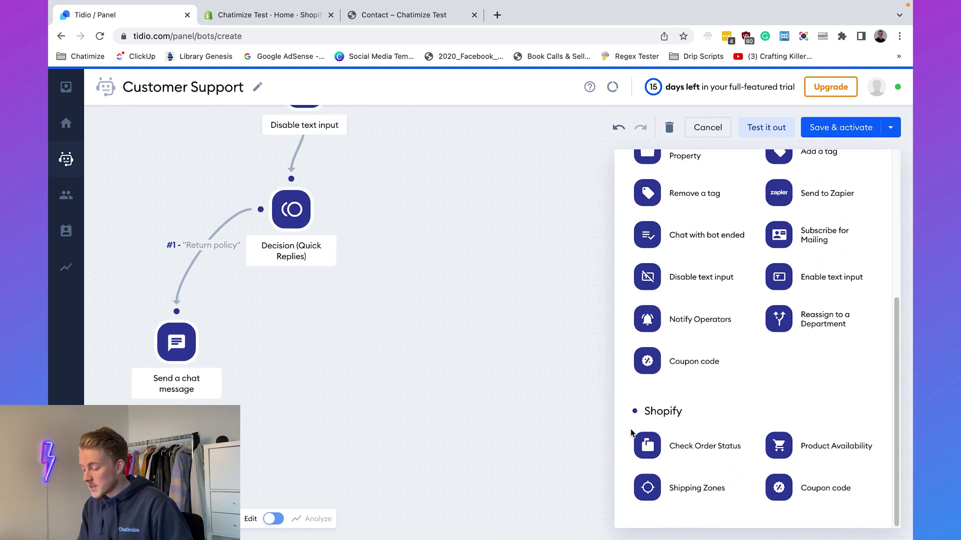
pyautogui.moveTo(648, 446); pyautogui.dragTo(424, 334)
pyautogui.moveTo(308, 212)
pyautogui.moveTo(322, 209); pyautogui.dragTo(423, 303)
pyautogui.click(430, 344)
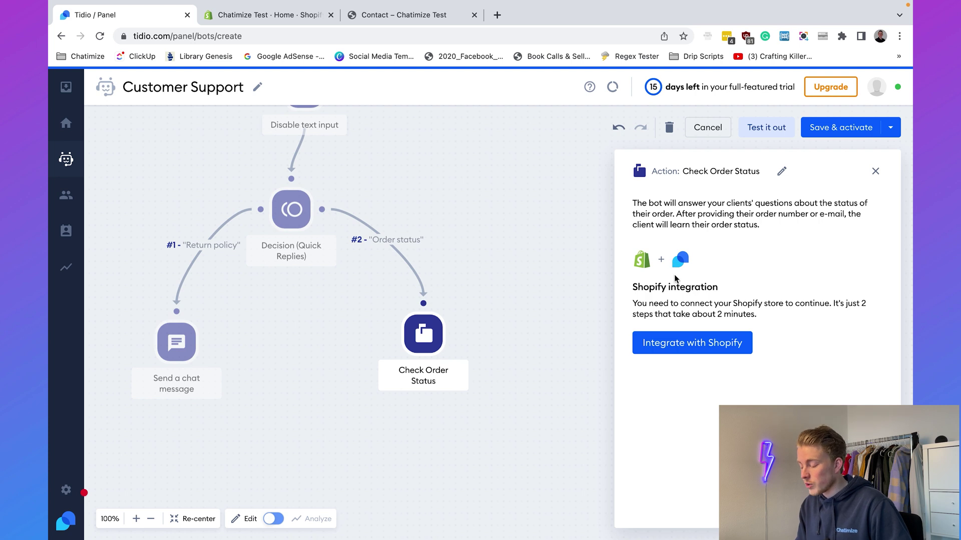
# Enter the store name chatimize-test on the Shopify integration page and submit it.
pyautogui.click(682, 342)
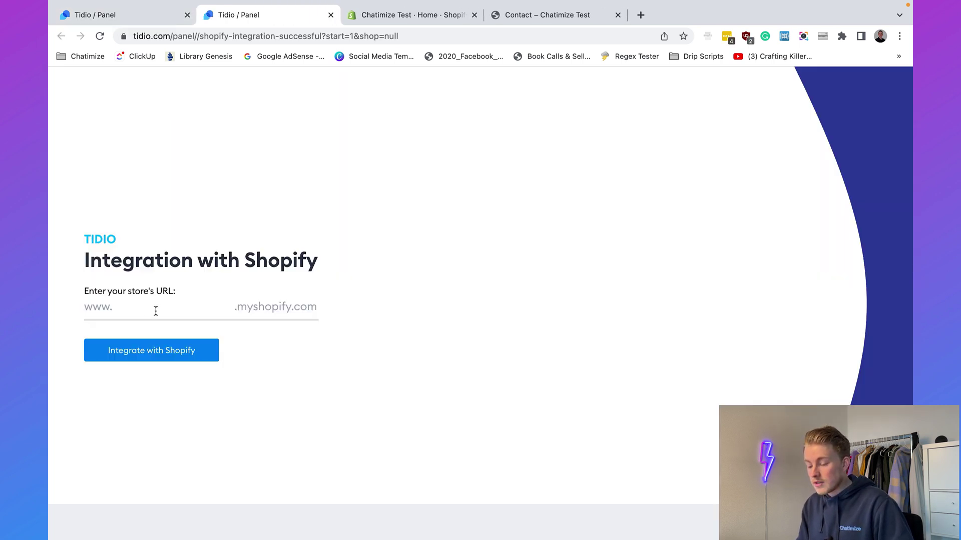
pyautogui.click(155, 310)
pyautogui.click(535, 15)
pyautogui.click(189, 34)
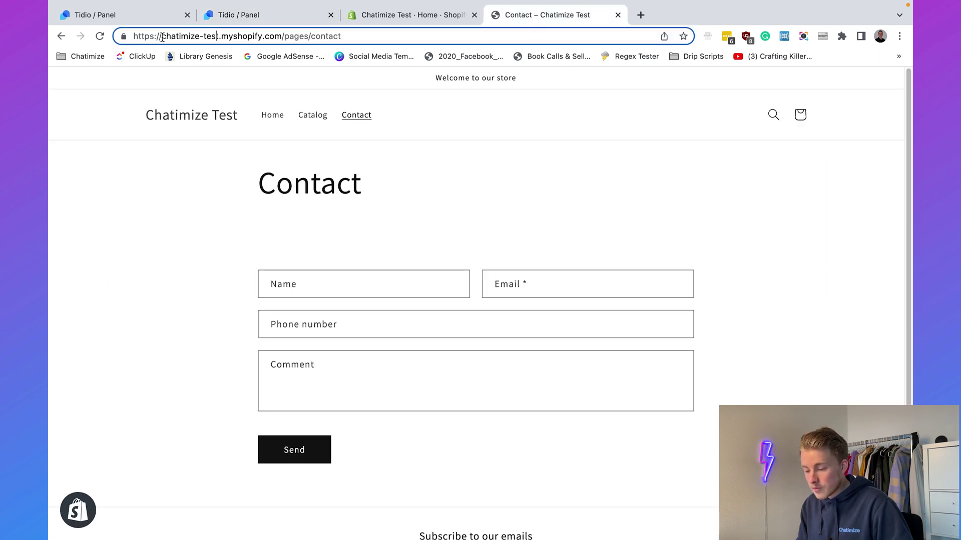
pyautogui.moveTo(162, 38); pyautogui.dragTo(203, 38)
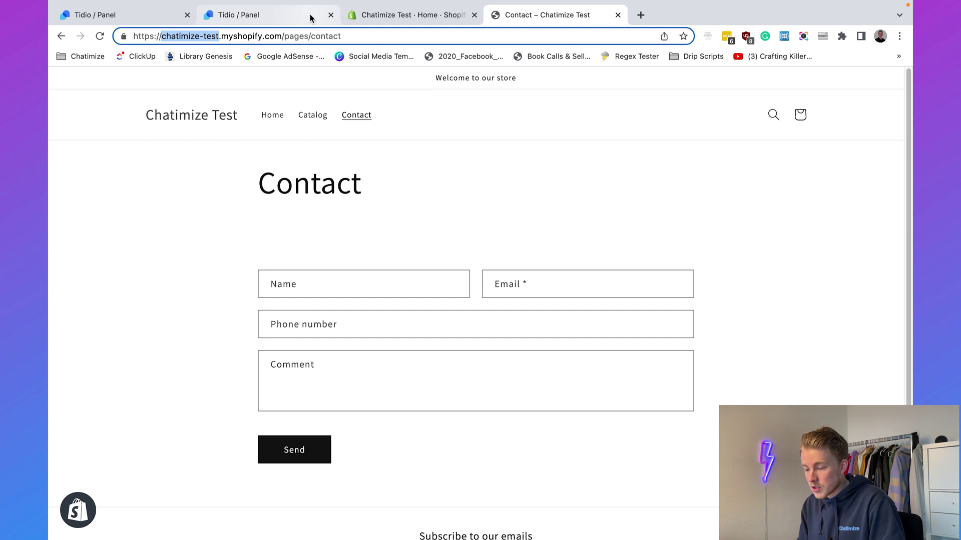
pyautogui.click(310, 18)
pyautogui.write('chatimize-test')
pyautogui.click(253, 340)
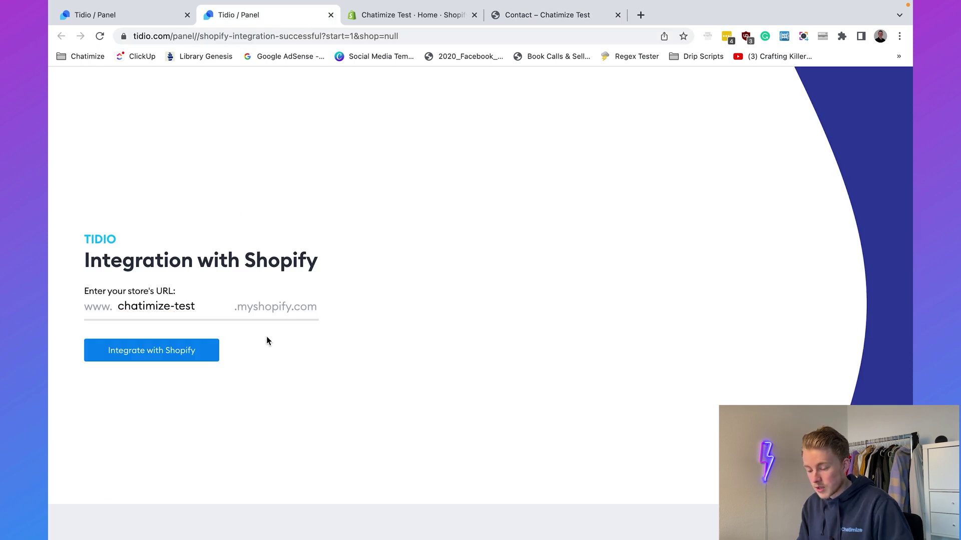
pyautogui.click(200, 360)
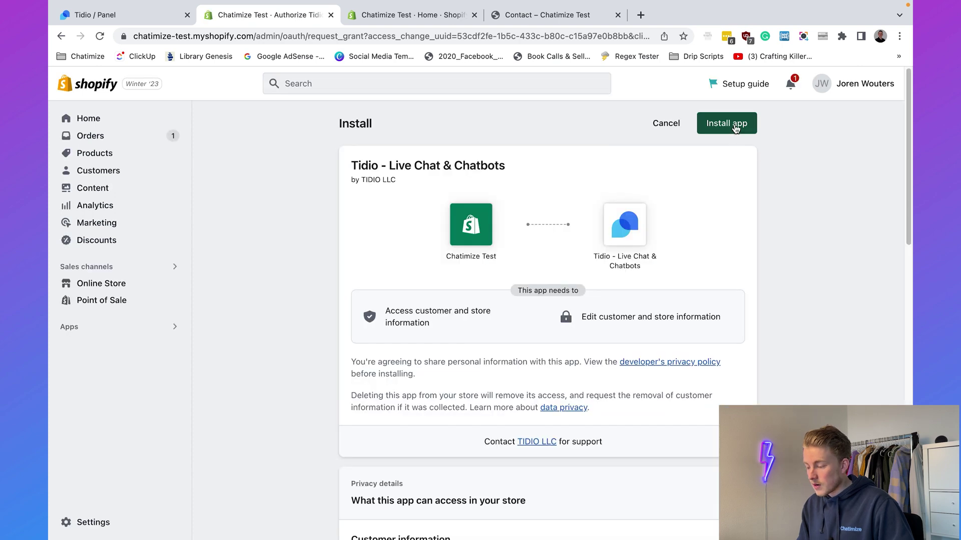
# Install the Tidio app on the store and return to the bot editor.
pyautogui.click(734, 124)
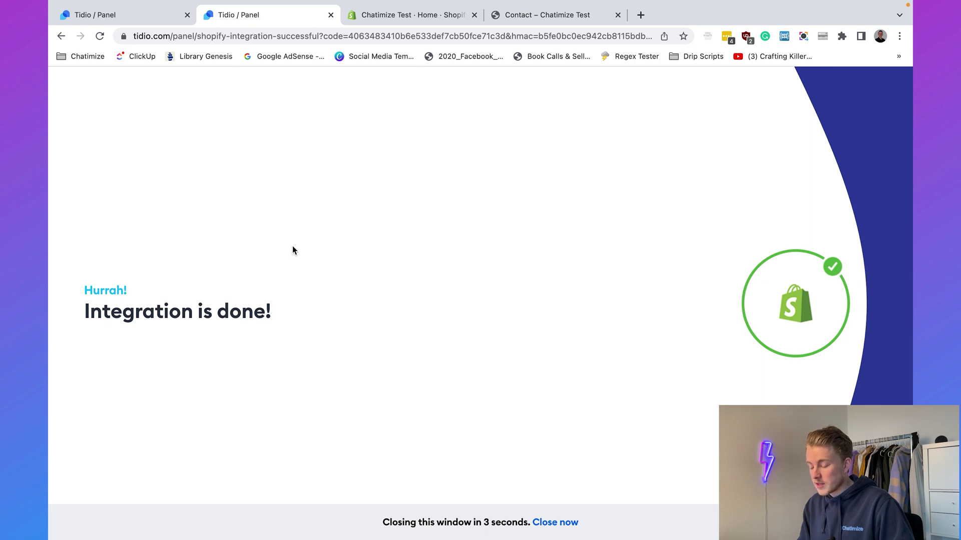
pyautogui.click(330, 15)
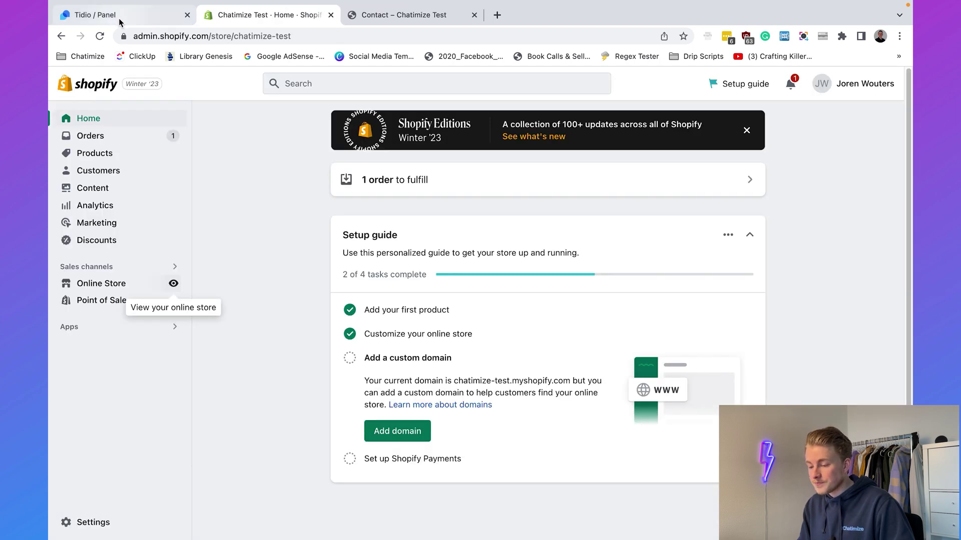
pyautogui.click(114, 18)
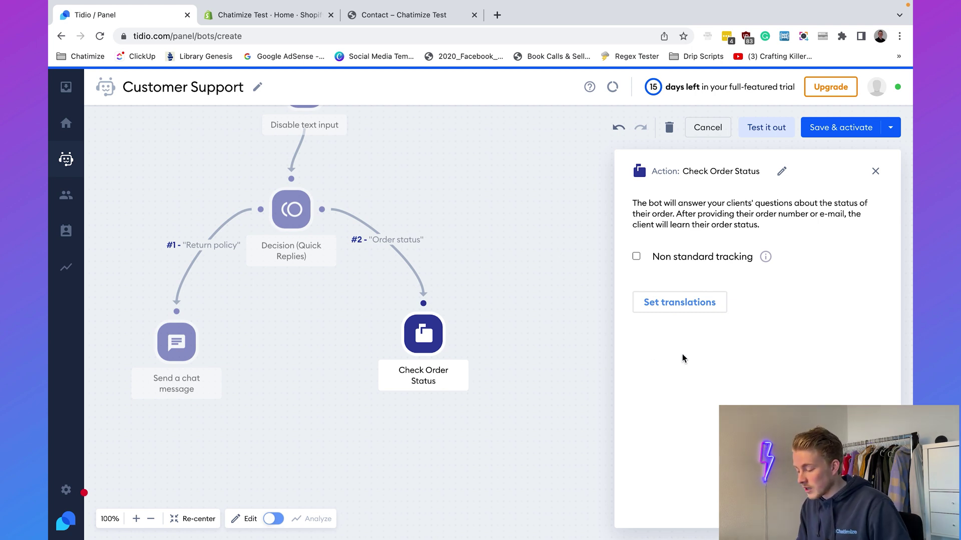
# Open the Check Order Status message translations and view the Spanish texts.
pyautogui.click(674, 304)
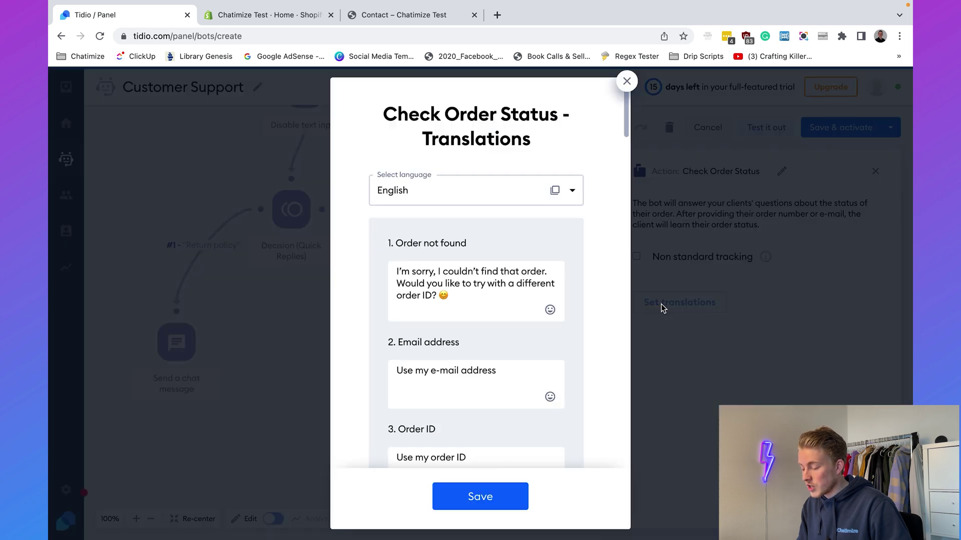
pyautogui.scroll(-3, 578, 285)
pyautogui.scroll(-20, 578, 284)
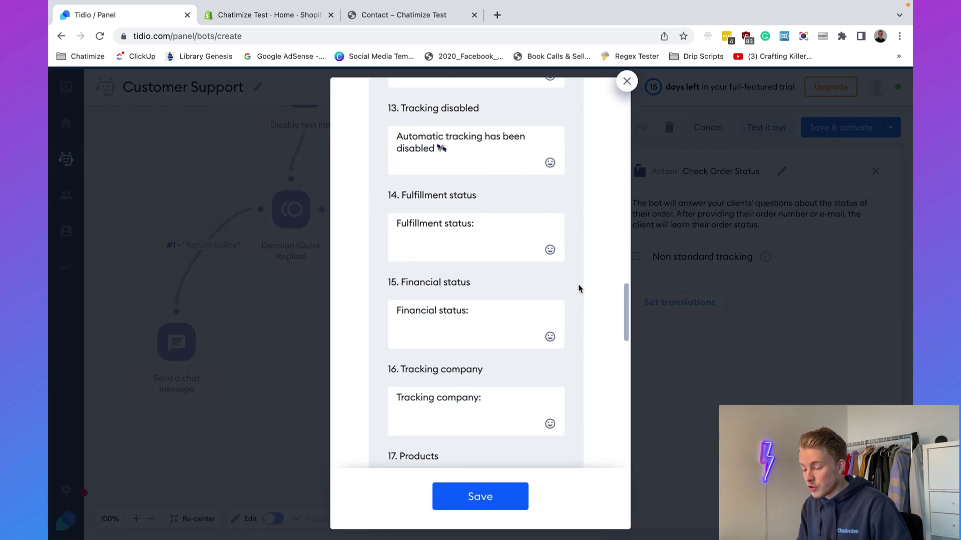
pyautogui.scroll(20, 536, 363)
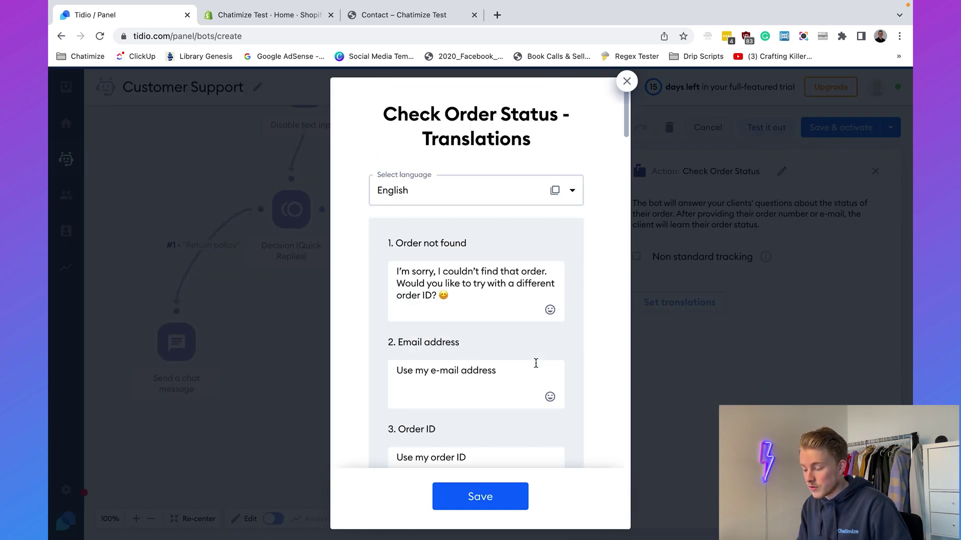
pyautogui.click(472, 197)
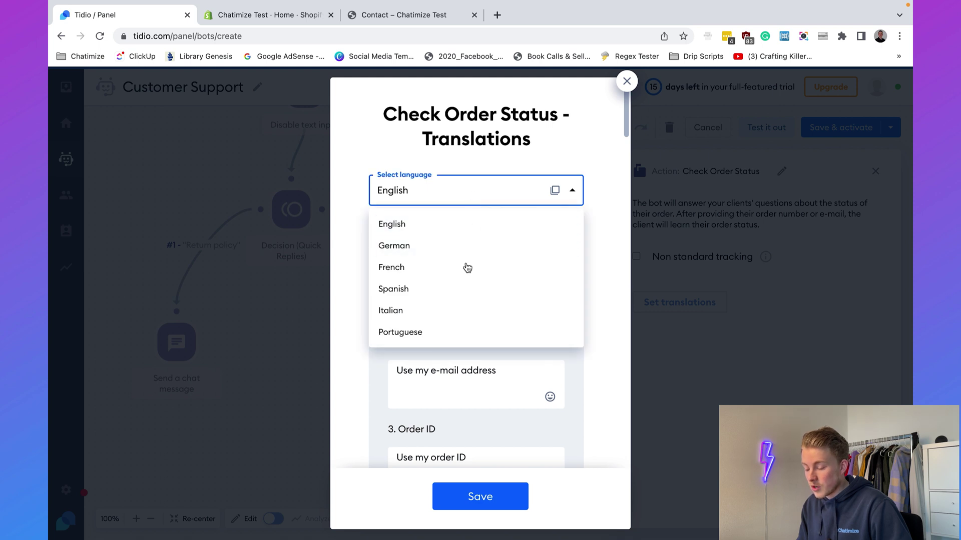
pyautogui.scroll(-2, 461, 313)
pyautogui.scroll(1, 464, 313)
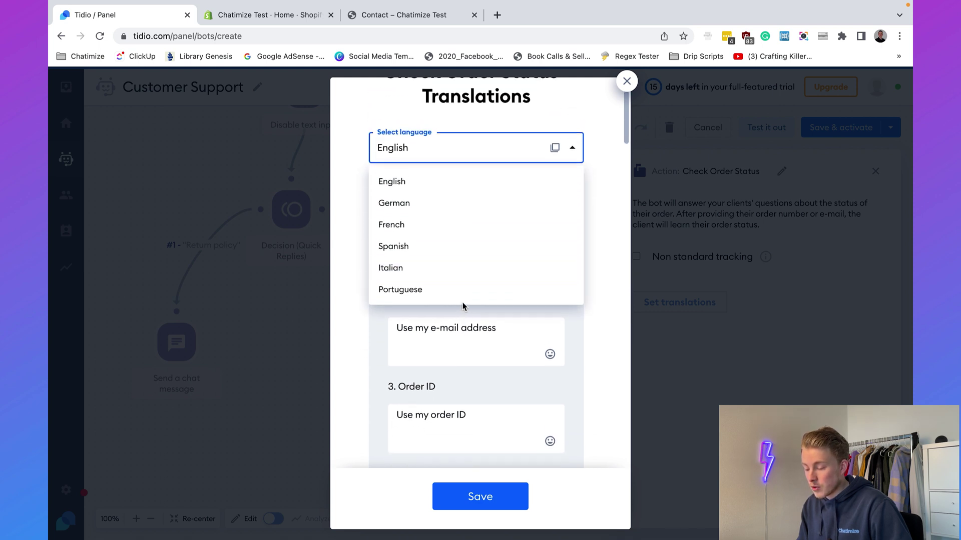
pyautogui.click(452, 245)
# Switch the translations back to English and save them.
pyautogui.scroll(-20, 458, 255)
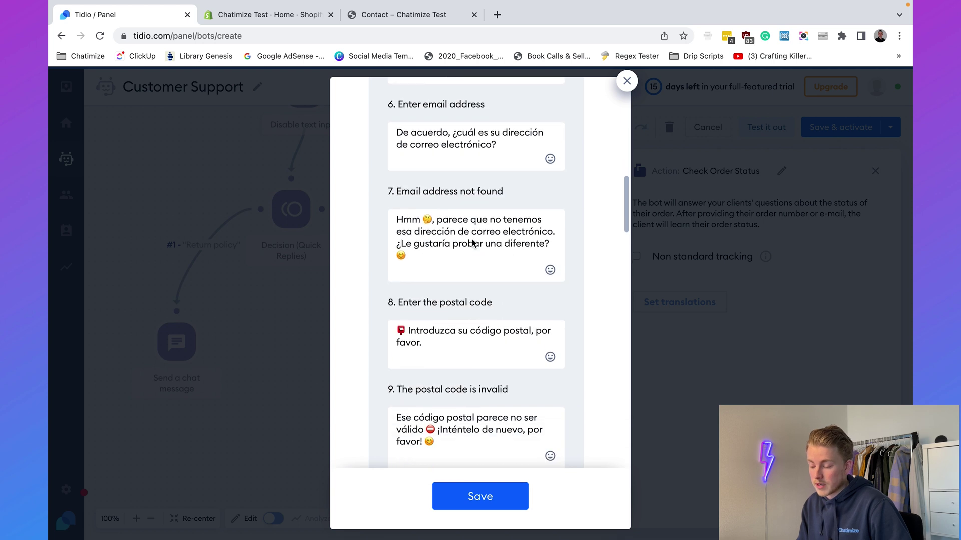
pyautogui.scroll(15, 472, 241)
pyautogui.scroll(5, 470, 230)
pyautogui.click(461, 190)
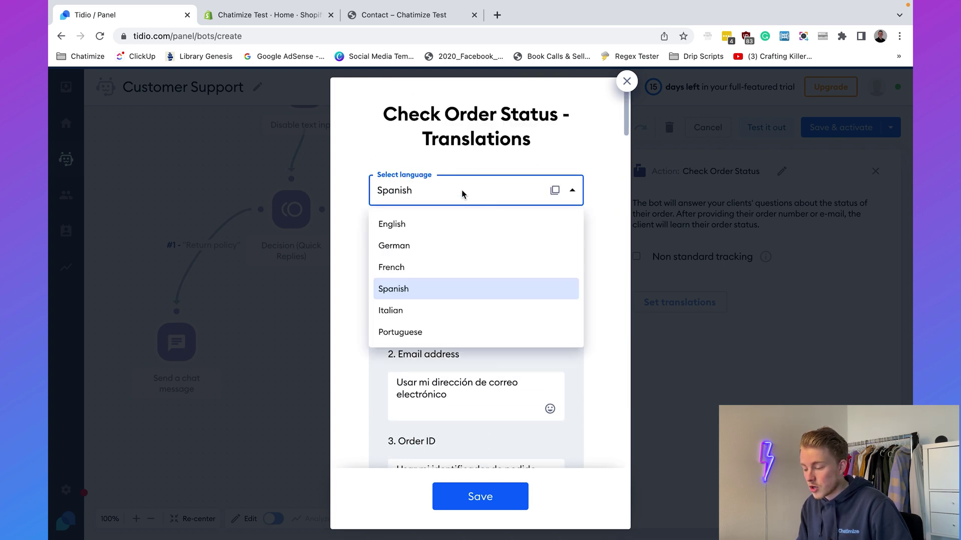
pyautogui.click(447, 234)
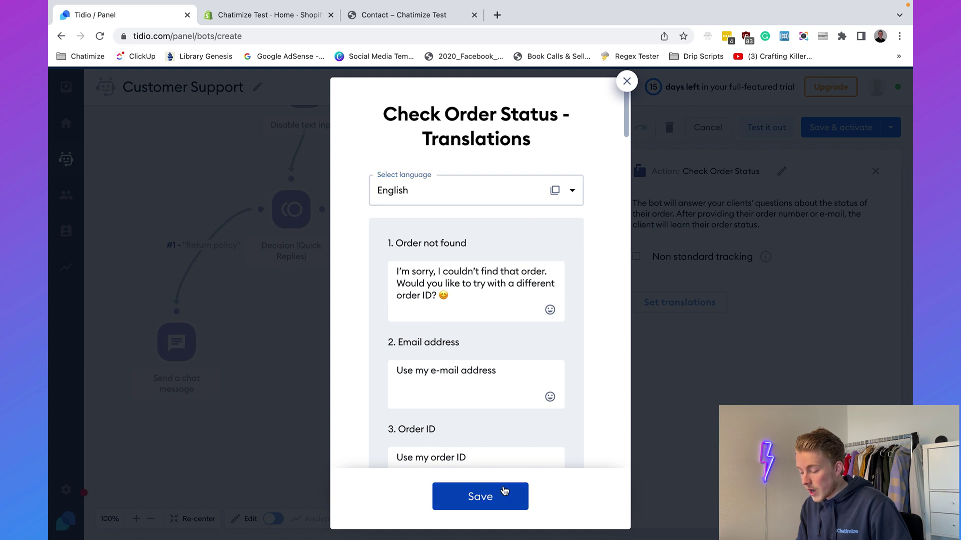
pyautogui.click(485, 498)
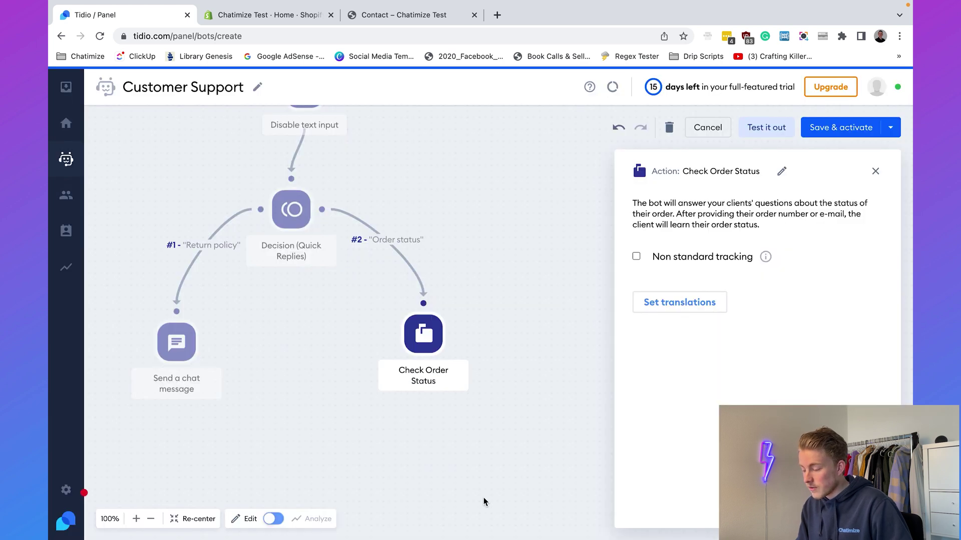
# Close the Check Order Status settings and glance at the store's Contact page address.
pyautogui.click(875, 171)
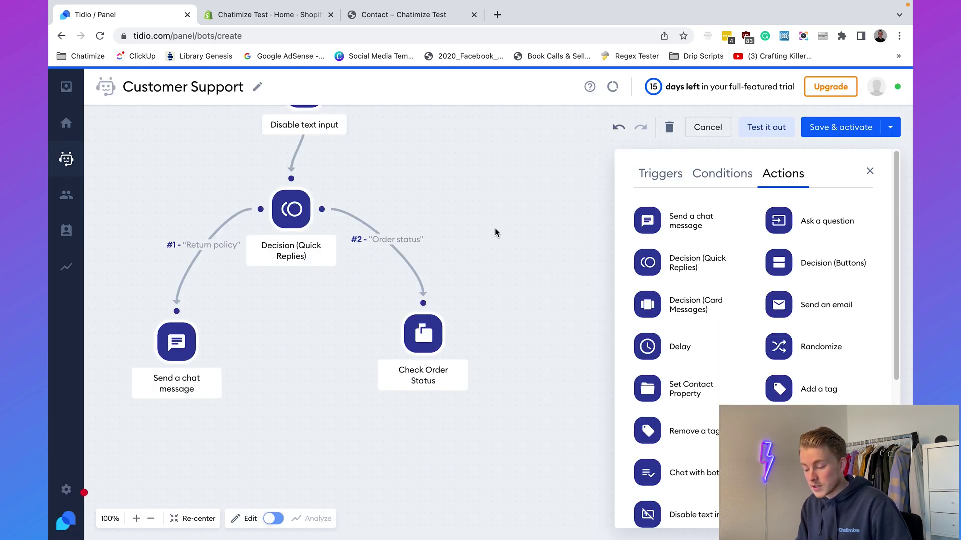
pyautogui.moveTo(505, 240); pyautogui.dragTo(546, 362)
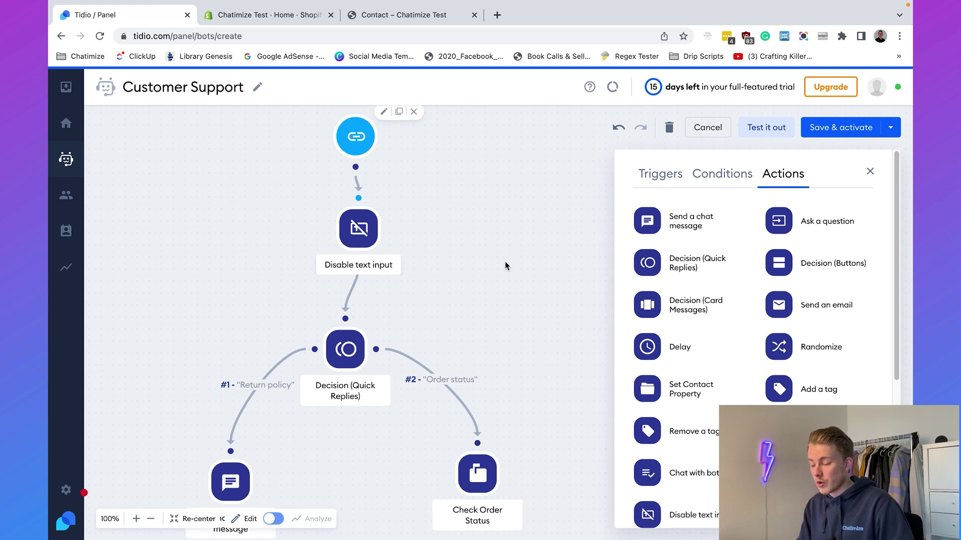
pyautogui.click(405, 18)
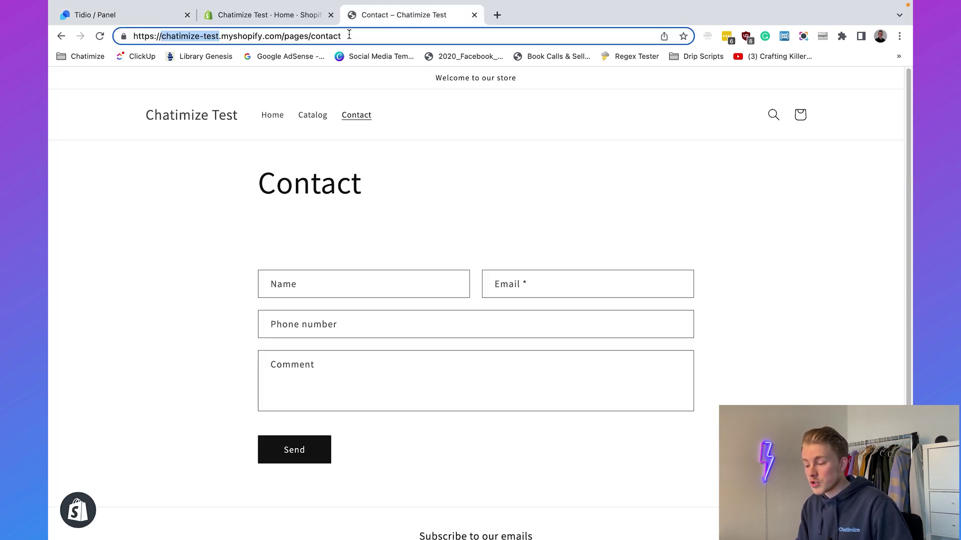
pyautogui.moveTo(341, 34); pyautogui.dragTo(105, 34)
pyautogui.click(139, 222)
pyautogui.click(141, 15)
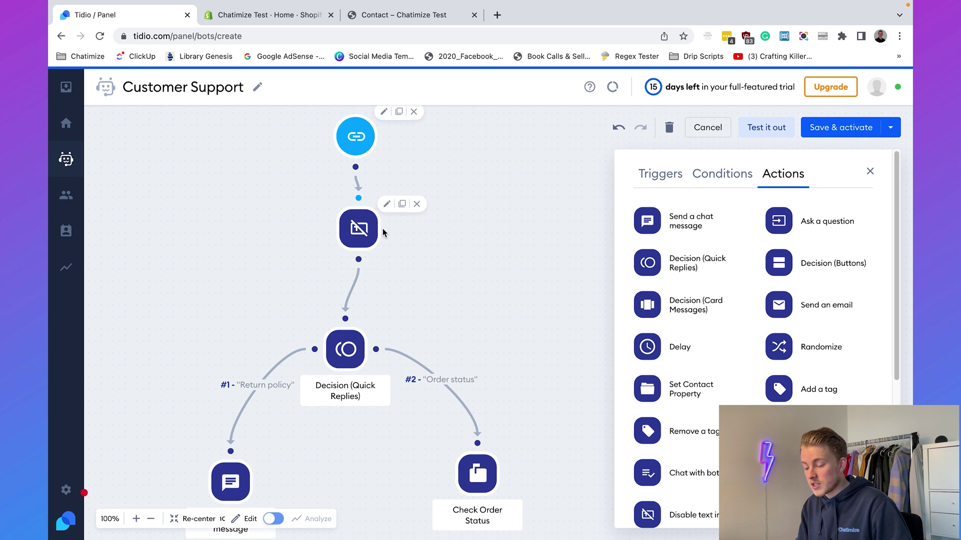
# Inspect the Decision (Quick Replies) greeting step of the bot flow.
pyautogui.click(344, 344)
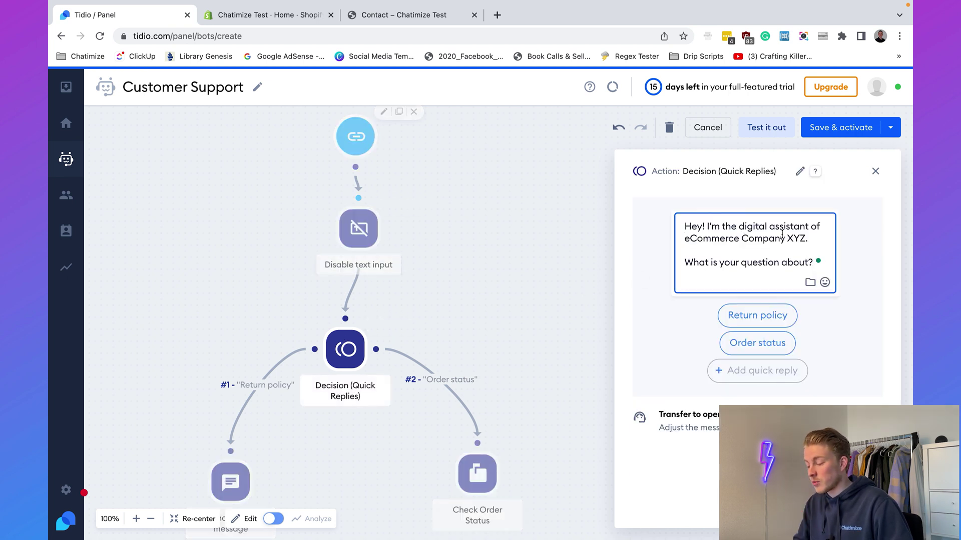
pyautogui.tripleClick(766, 234)
pyautogui.click(704, 228)
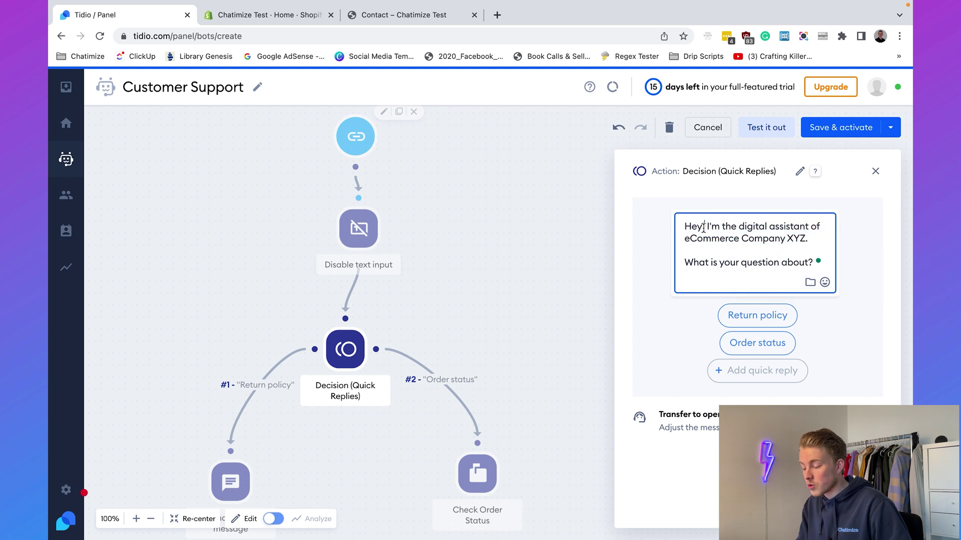
pyautogui.moveTo(501, 331); pyautogui.dragTo(571, 194)
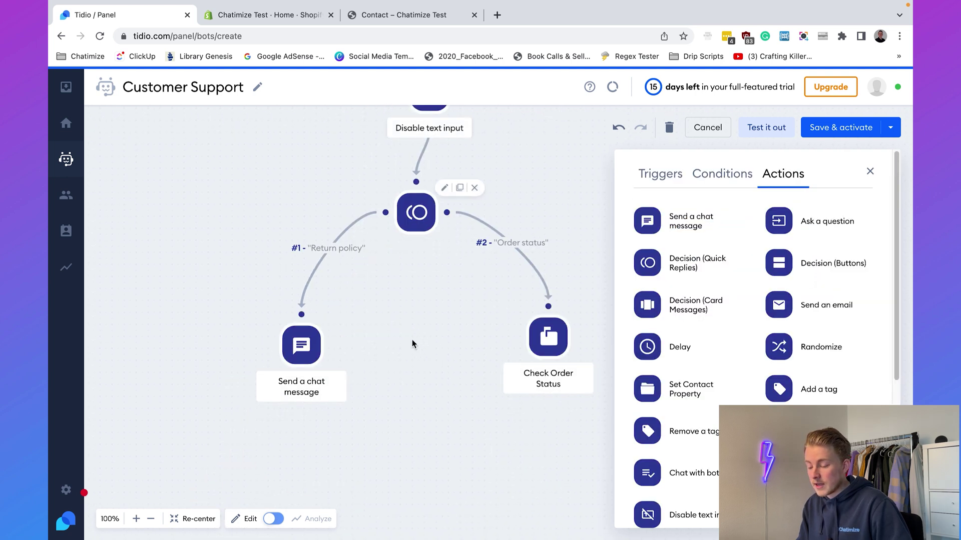
# Inspect the Send a chat message and Check Order Status steps across the flow.
pyautogui.click(301, 345)
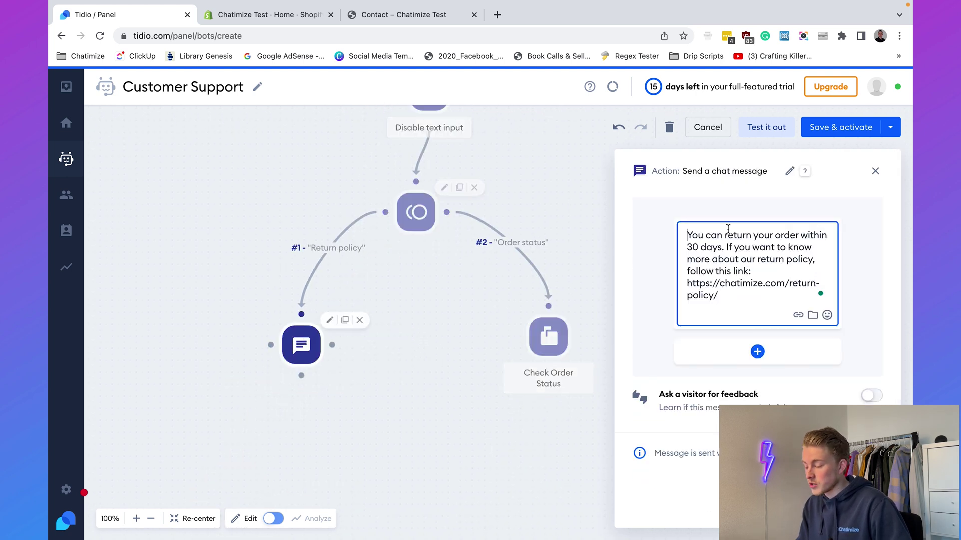
pyautogui.click(583, 203)
pyautogui.moveTo(583, 203); pyautogui.dragTo(421, 215)
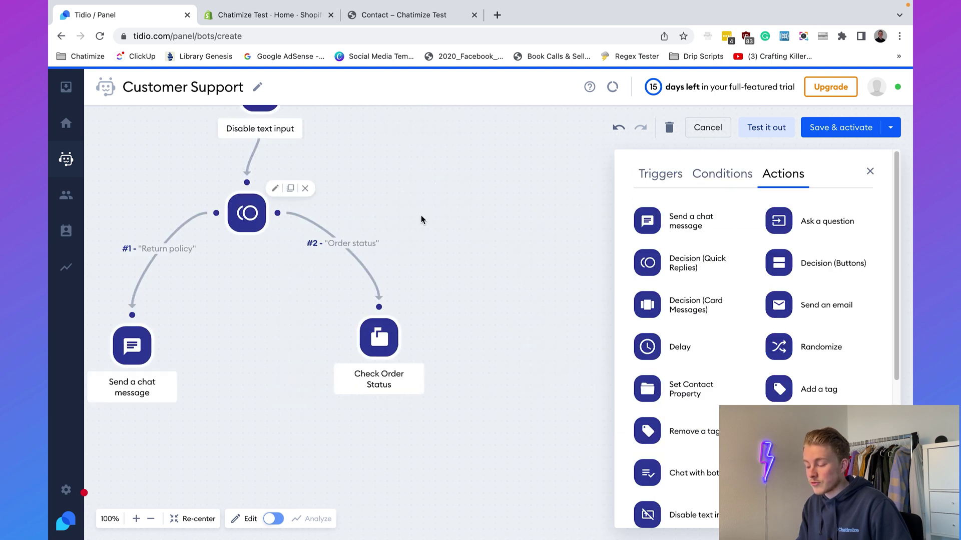
pyautogui.click(379, 334)
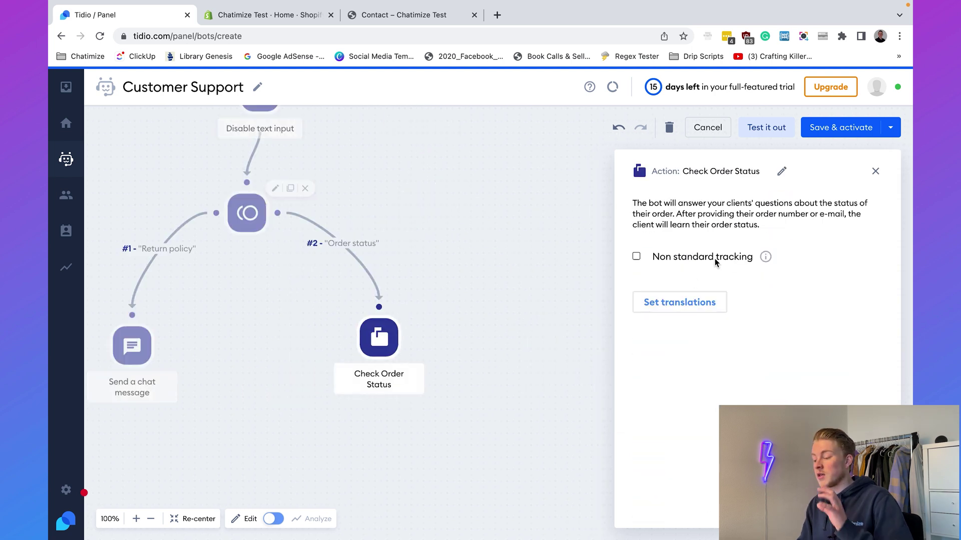
pyautogui.click(473, 227)
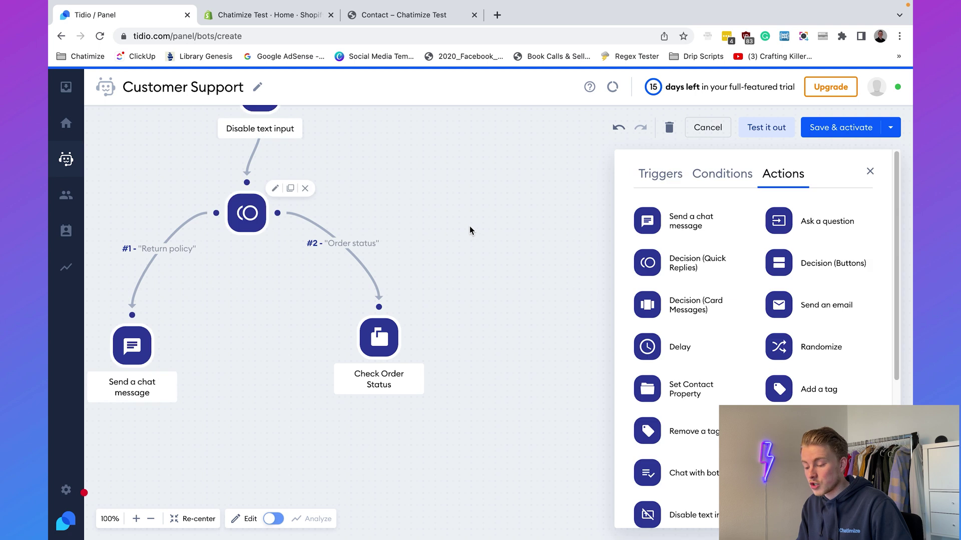
pyautogui.moveTo(442, 218); pyautogui.dragTo(509, 348)
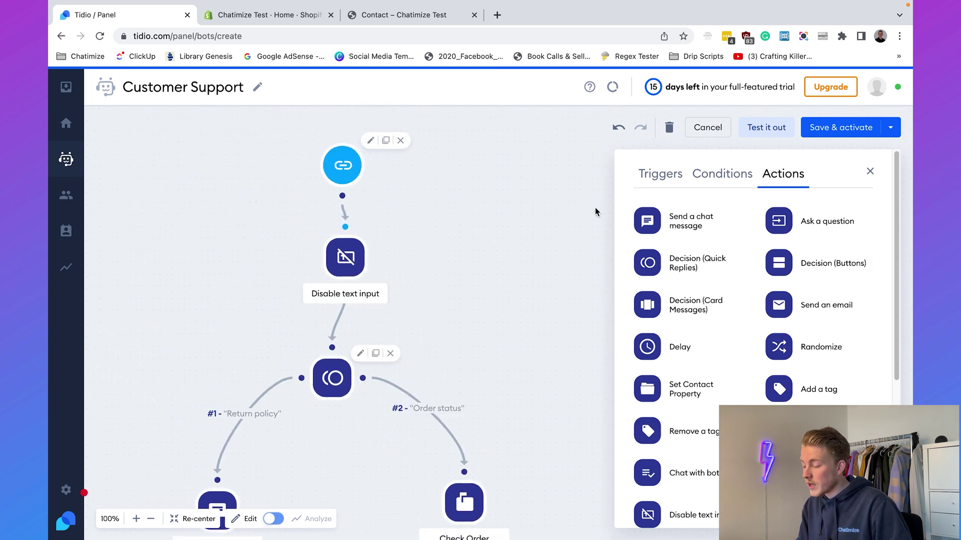
pyautogui.click(757, 127)
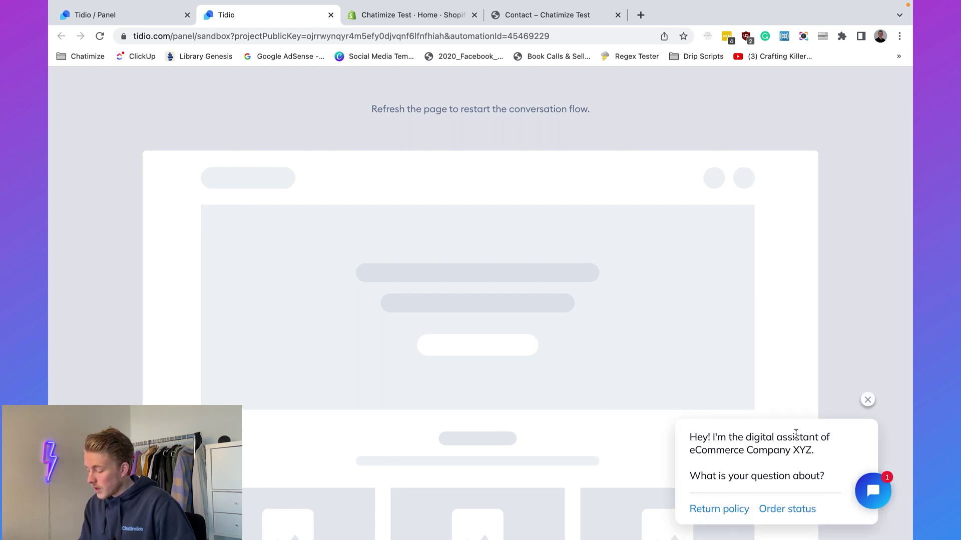
pyautogui.click(866, 492)
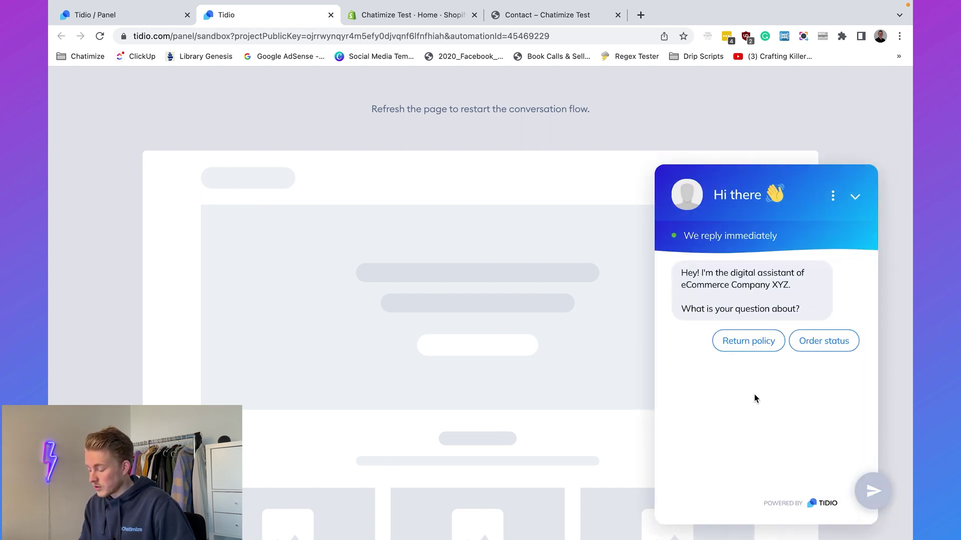
pyautogui.click(745, 342)
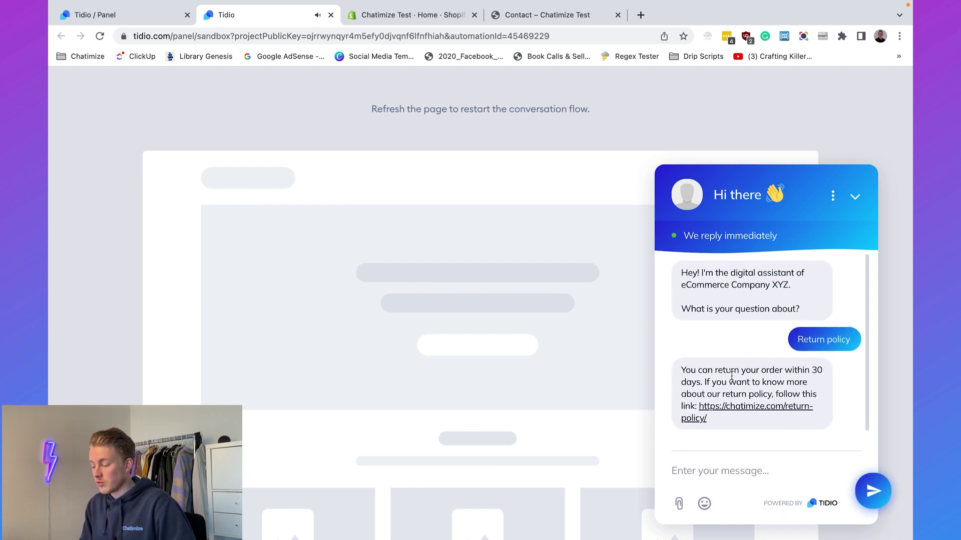
pyautogui.tripleClick(732, 376)
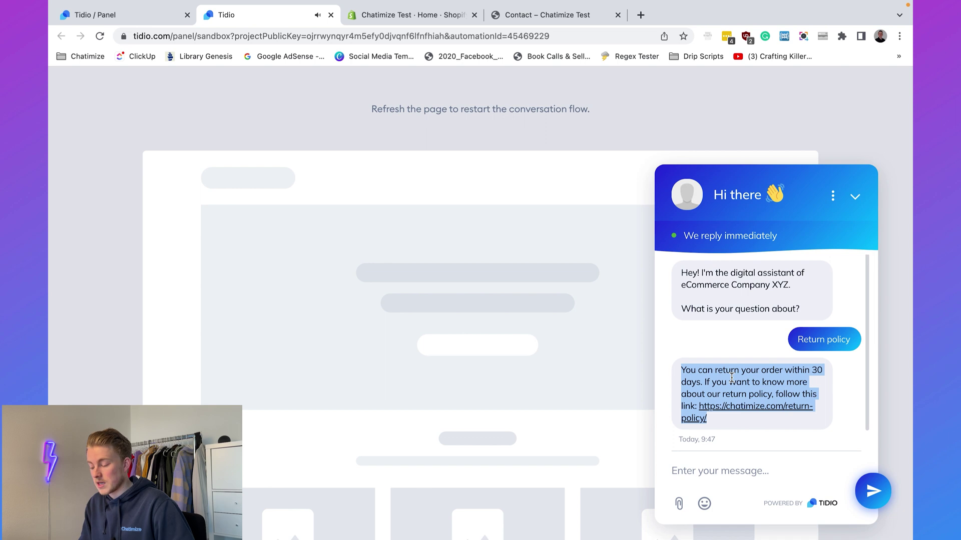
pyautogui.click(329, 15)
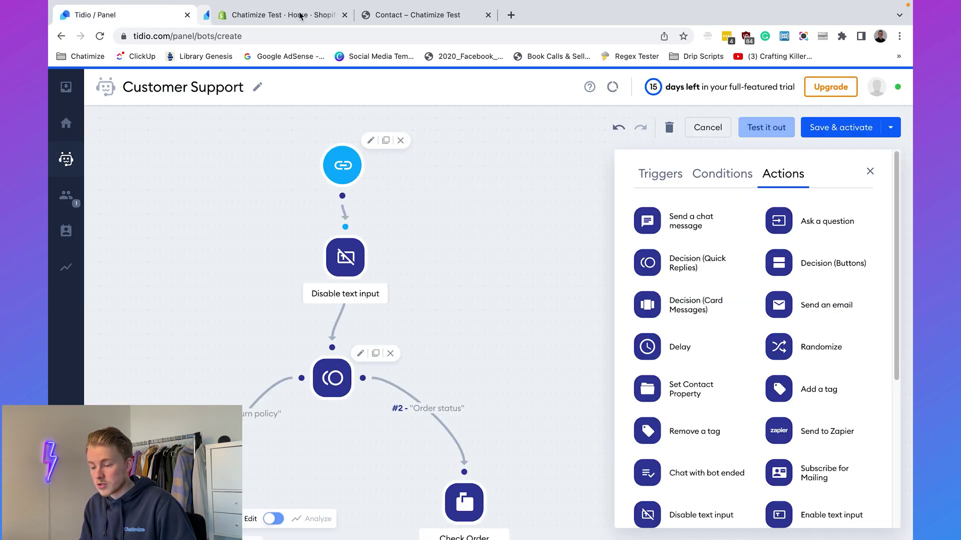
# Start a new test chat with the bot and answer Order status.
pyautogui.click(763, 127)
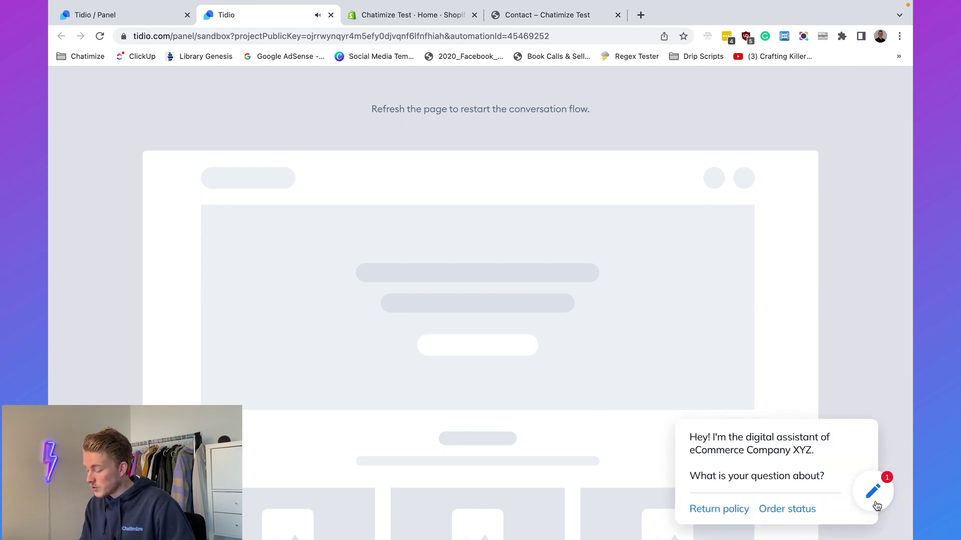
pyautogui.click(873, 493)
pyautogui.click(824, 338)
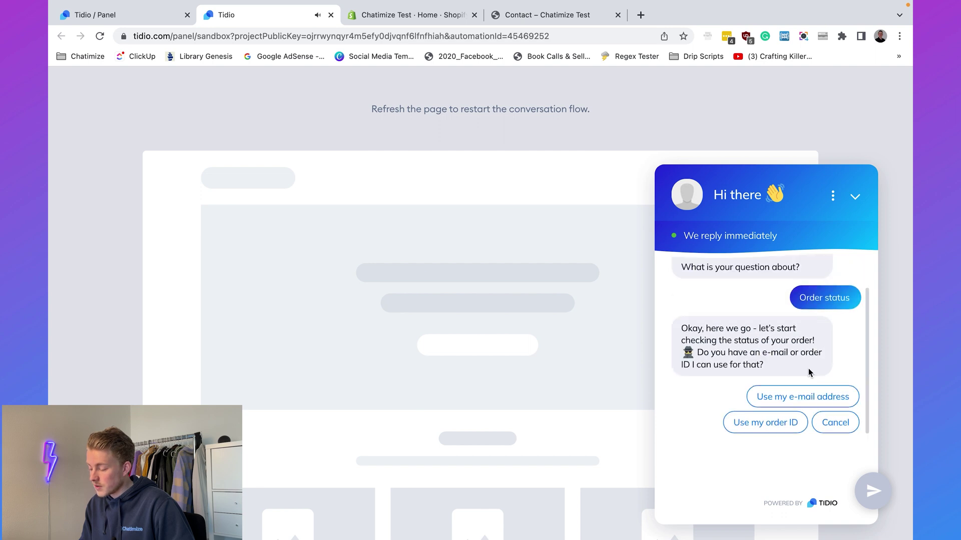
pyautogui.click(717, 347)
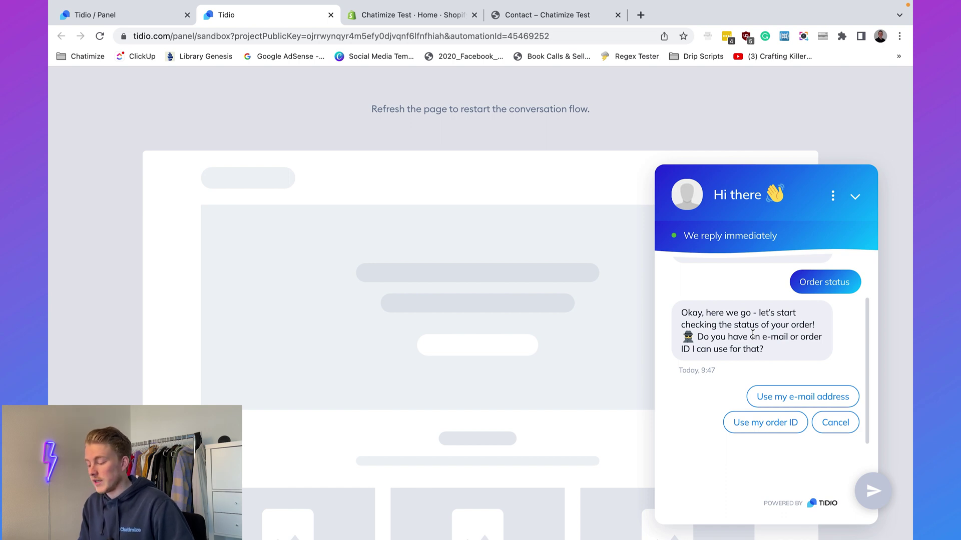
# Choose e-mail lookup, send the e-mail address and postal code, and read the bot's reply.
pyautogui.click(782, 398)
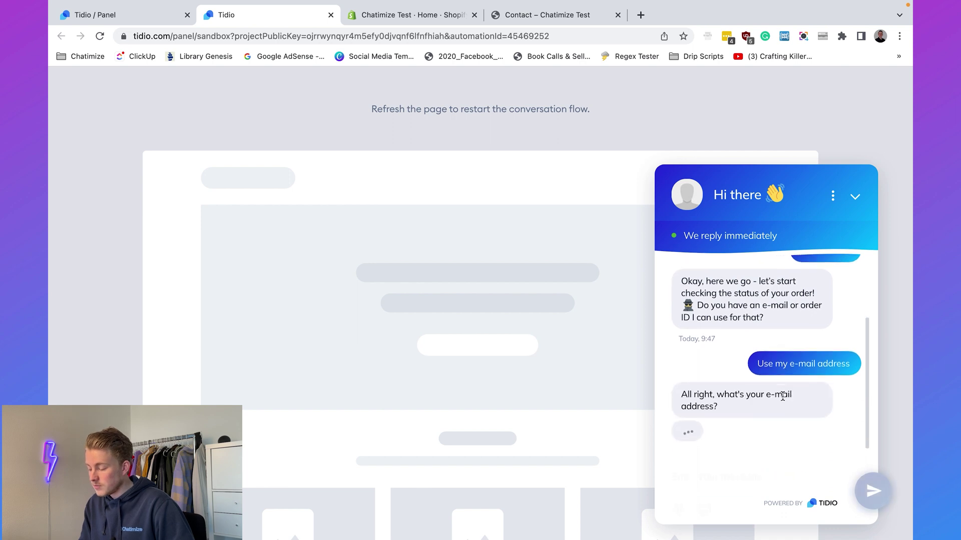
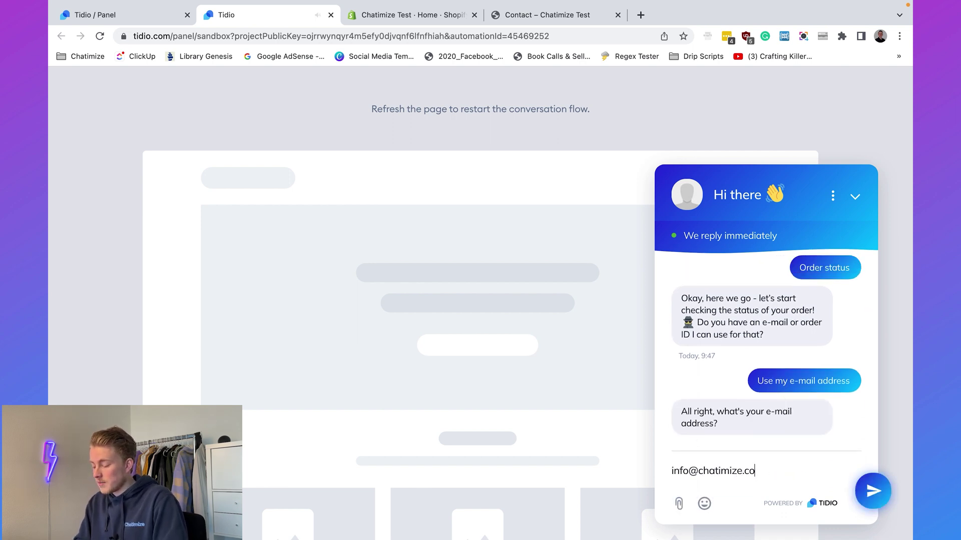
pyautogui.press('Return')
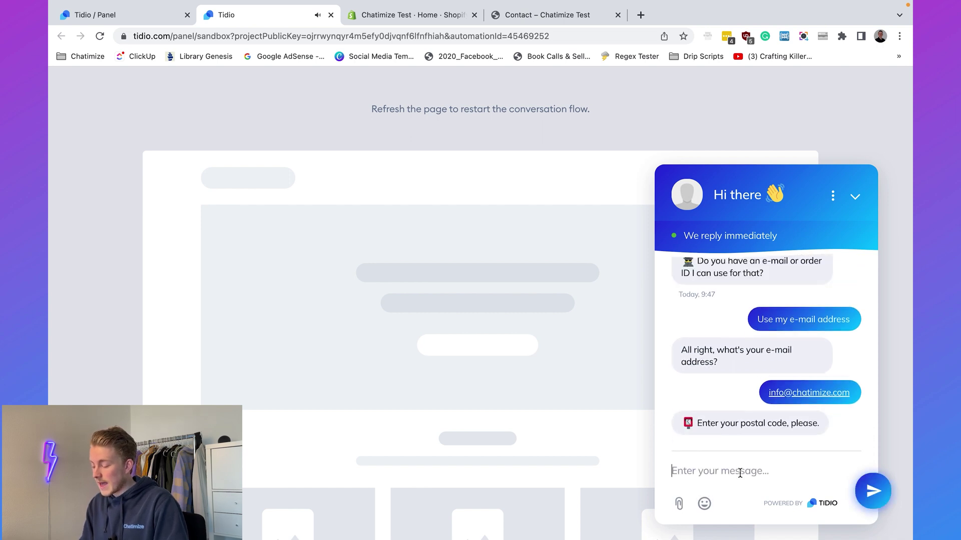
pyautogui.write('5223WX')
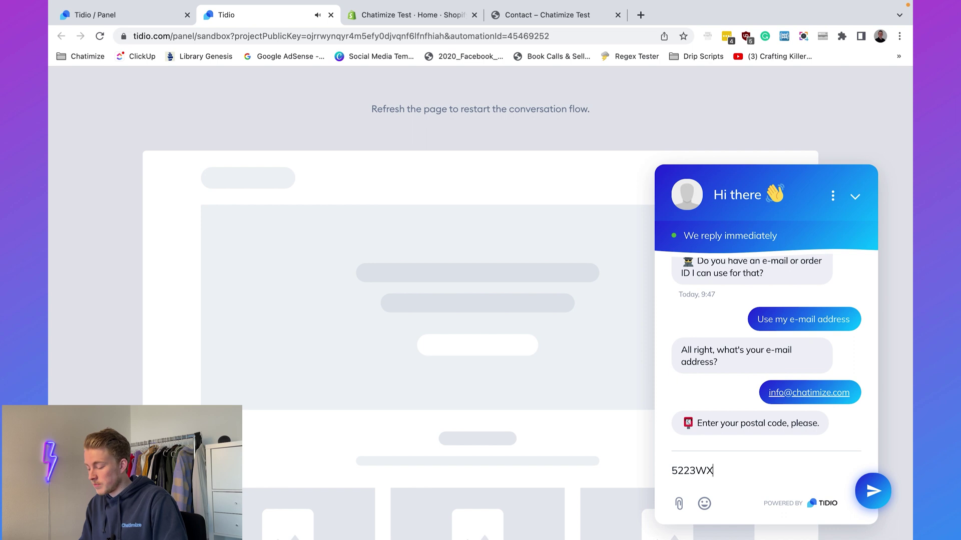
pyautogui.press('Return')
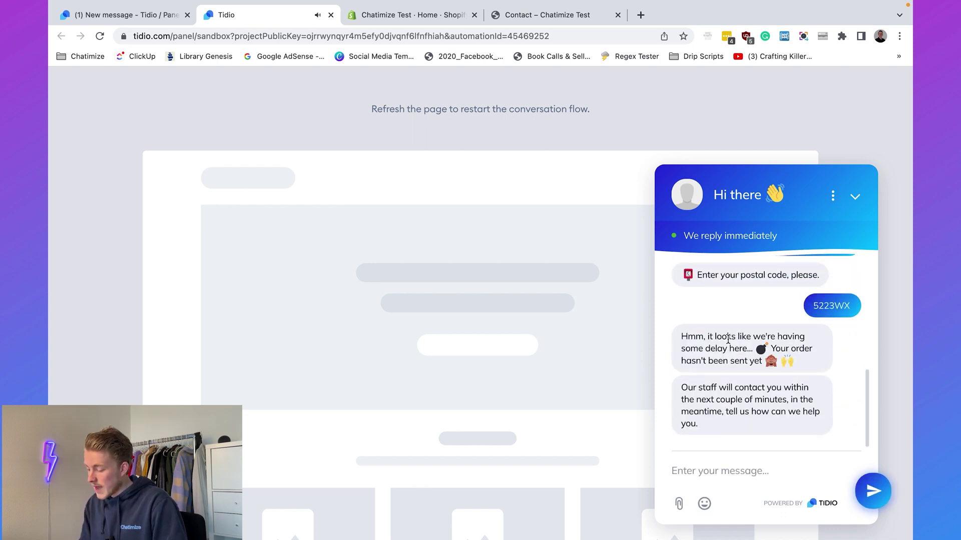
pyautogui.tripleClick(728, 339)
pyautogui.click(726, 354)
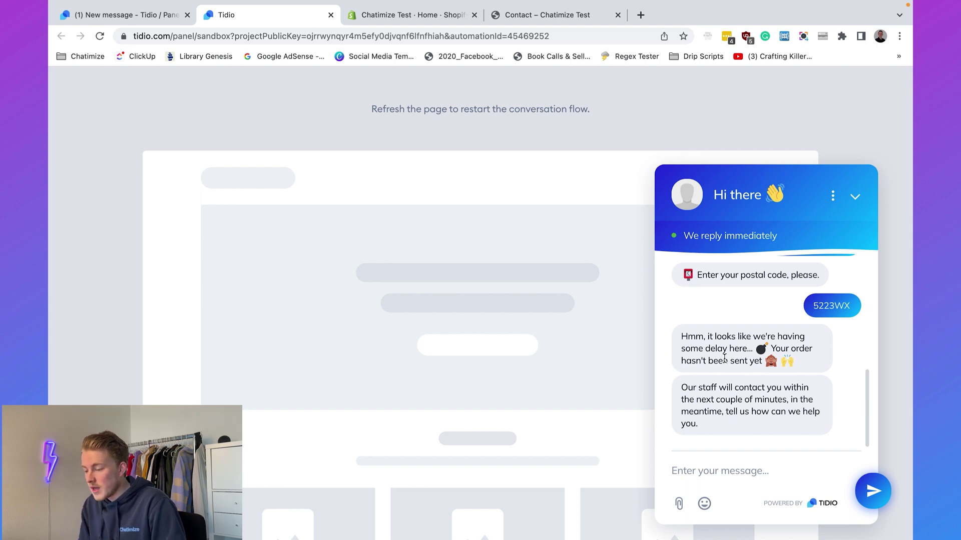
# Confirm in Shopify Orders that the single €10.00 paid order is unfulfilled, then return to Tidio.
pyautogui.click(422, 21)
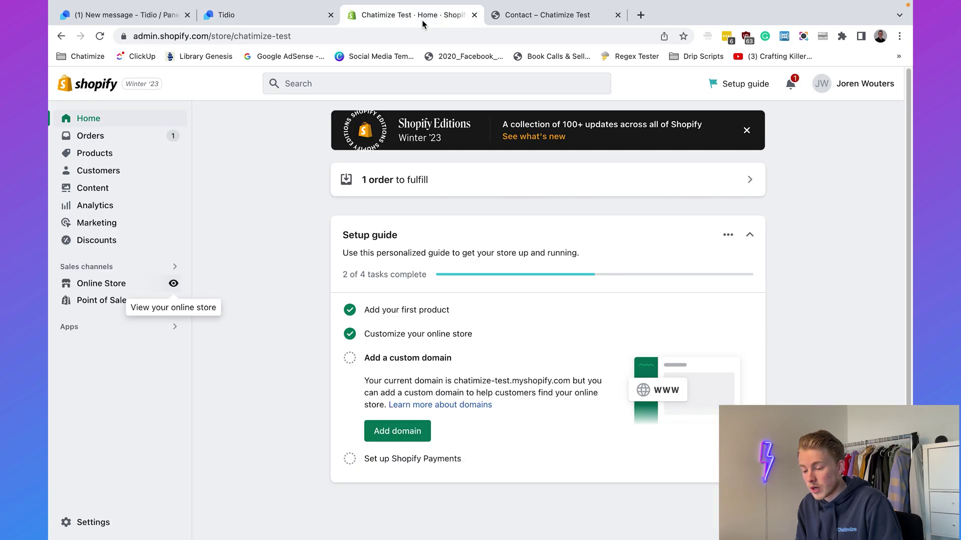
pyautogui.click(134, 142)
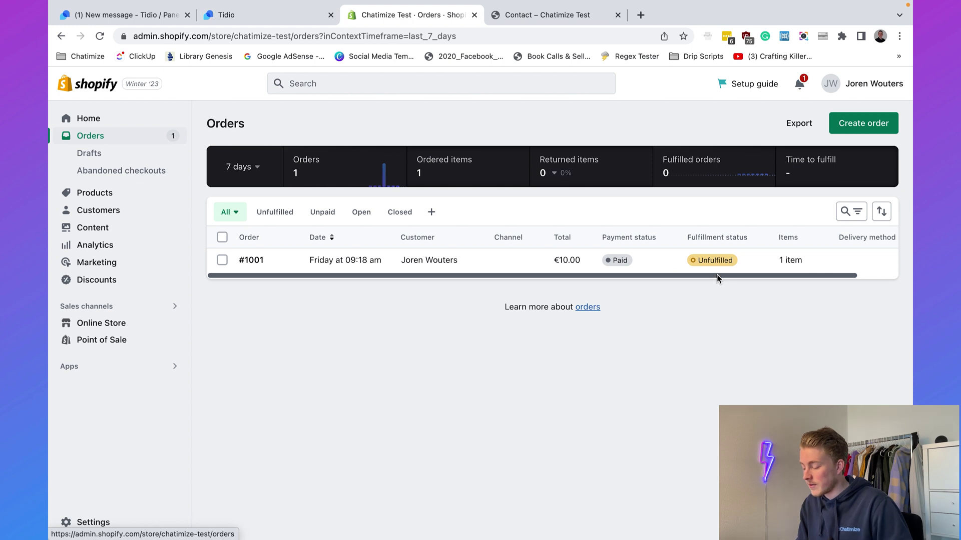
pyautogui.moveTo(712, 275); pyautogui.dragTo(742, 276)
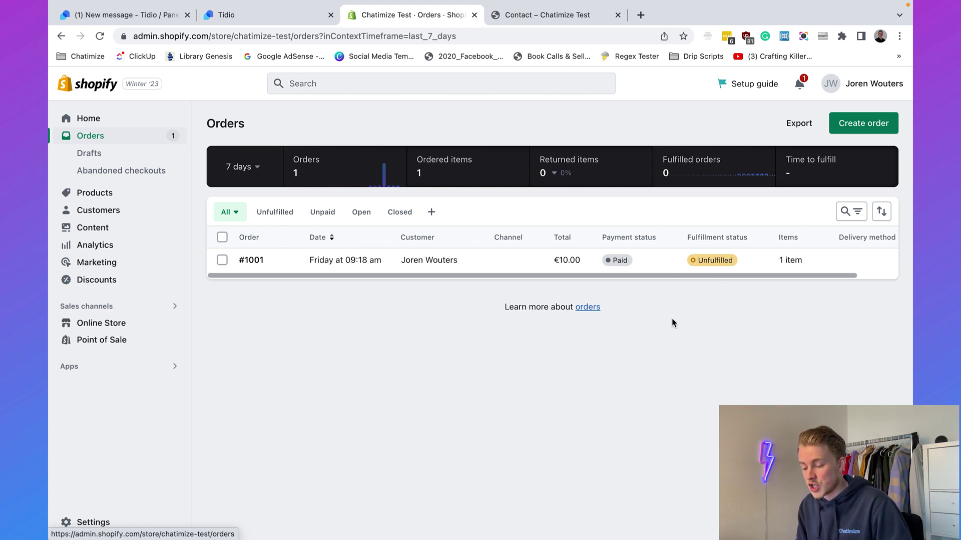
pyautogui.click(274, 15)
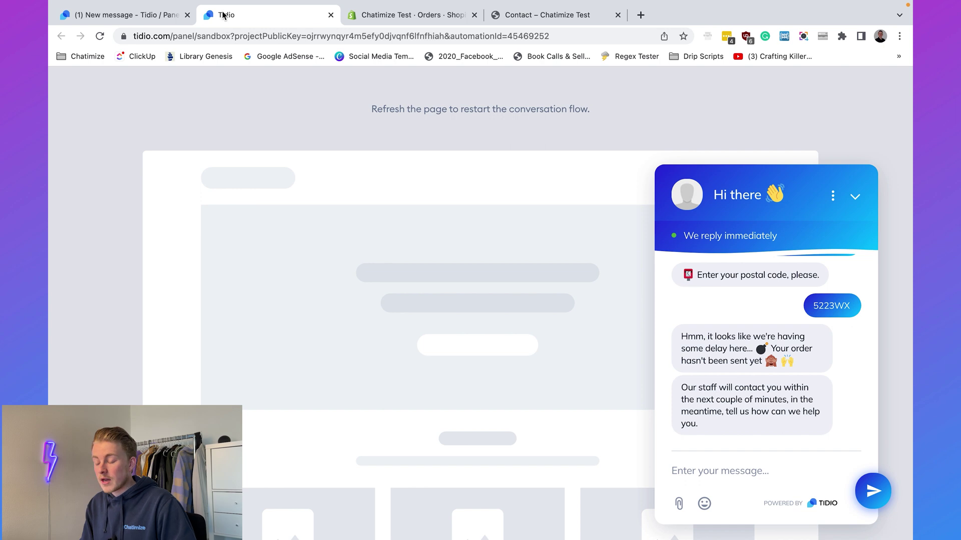
# Open the Tidio Inbox in a new tab and open the test visitor's Unassigned conversation.
pyautogui.click(137, 14)
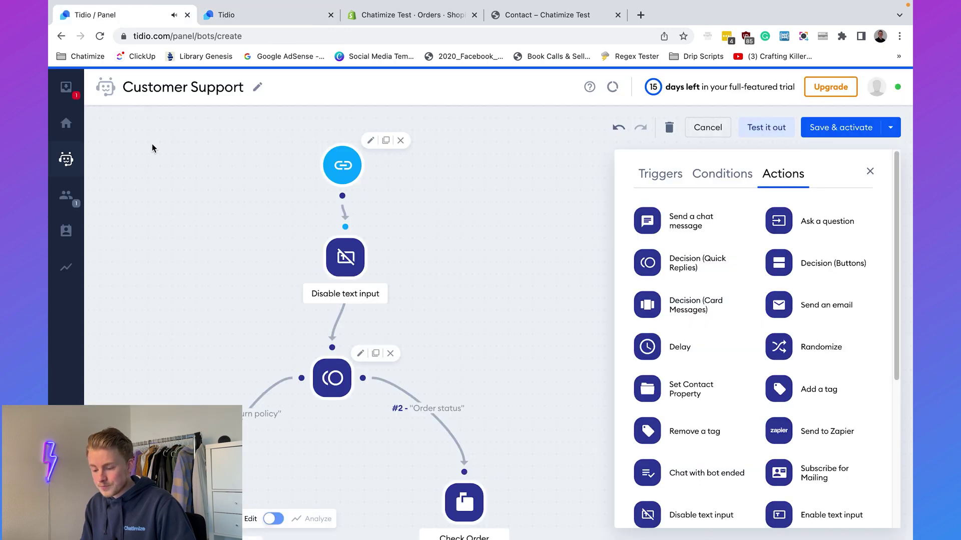
pyautogui.click(69, 89)
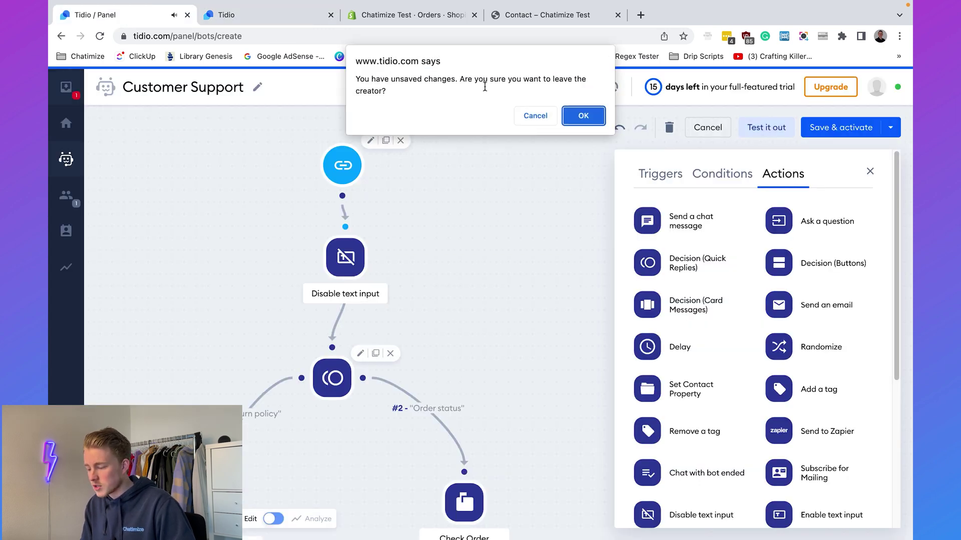
pyautogui.click(519, 122)
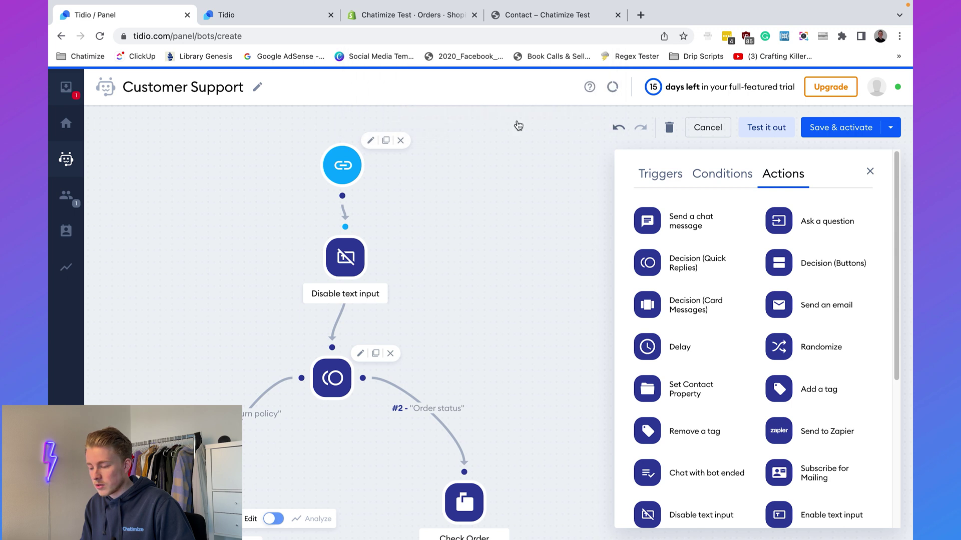
pyautogui.rightClick(67, 97)
pyautogui.click(90, 92)
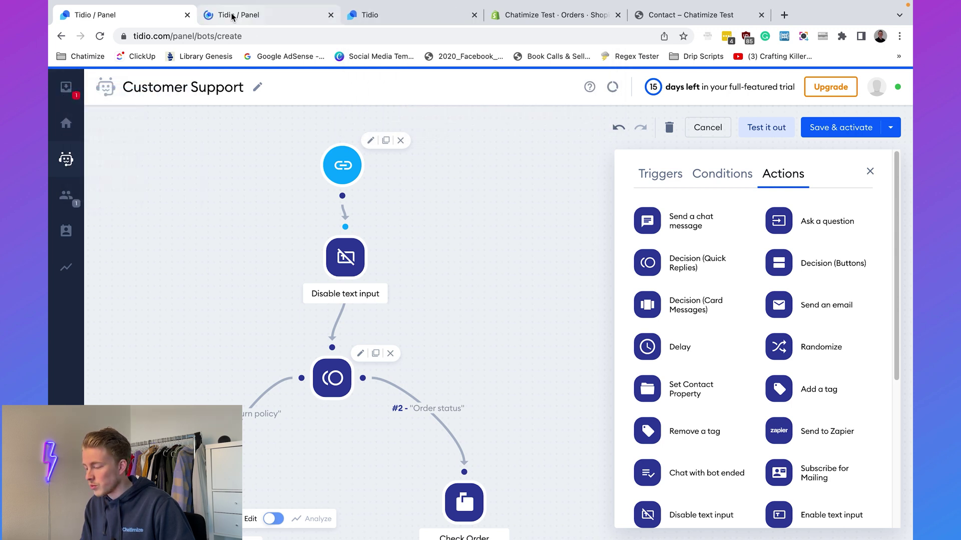
pyautogui.click(231, 16)
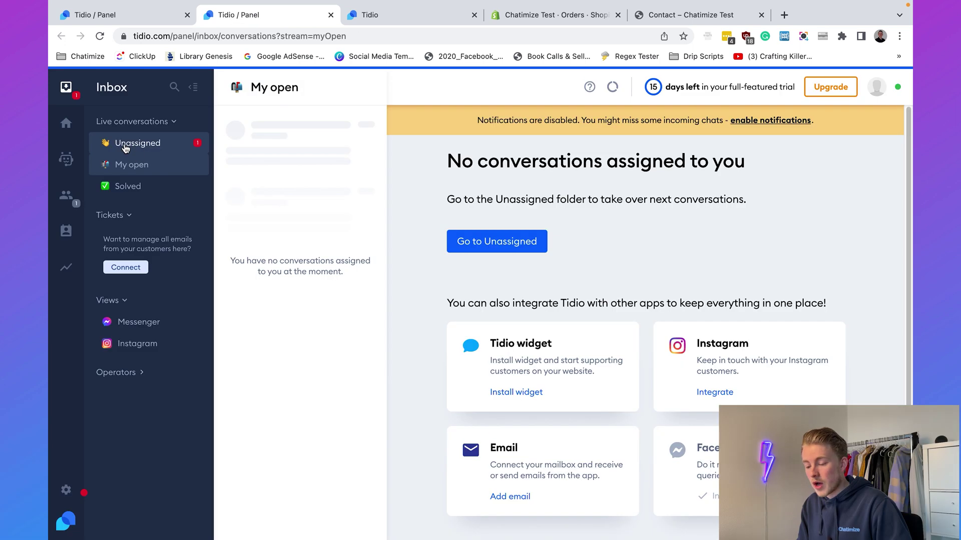
pyautogui.click(125, 148)
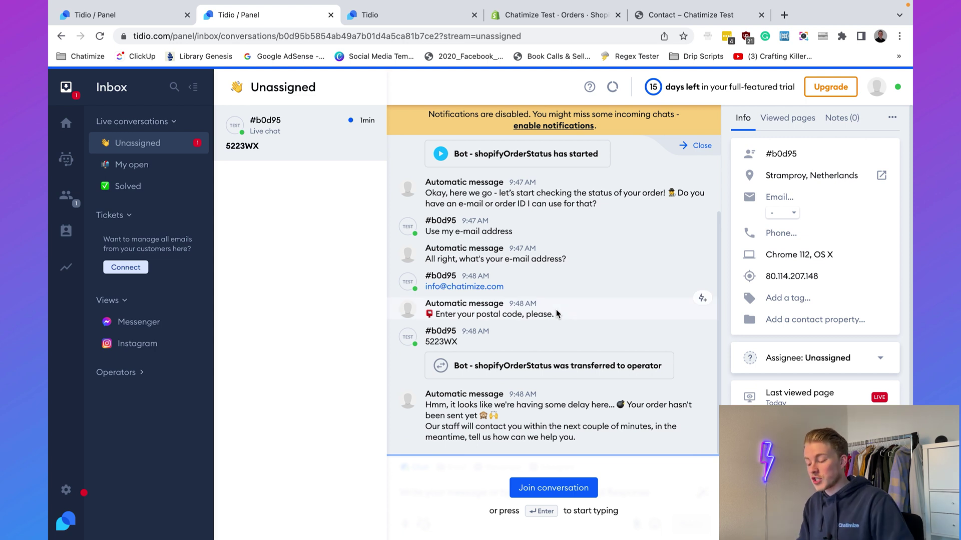
# Join the conversation, reply 'Hey th?', send the visitor's answer, and dismiss the Reply Assistant popup.
pyautogui.click(577, 495)
pyautogui.write('Hey there! Do you need an')
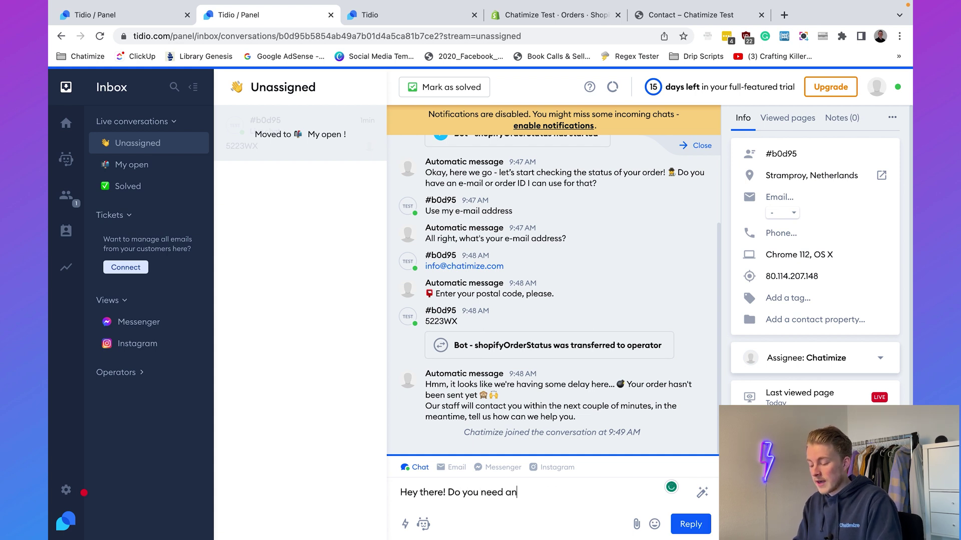
pyautogui.write('?')
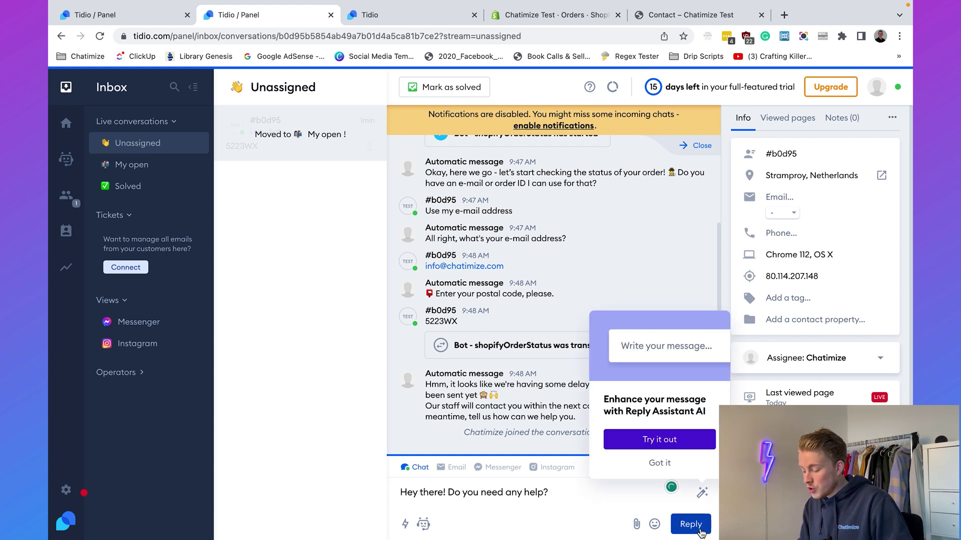
pyautogui.click(699, 531)
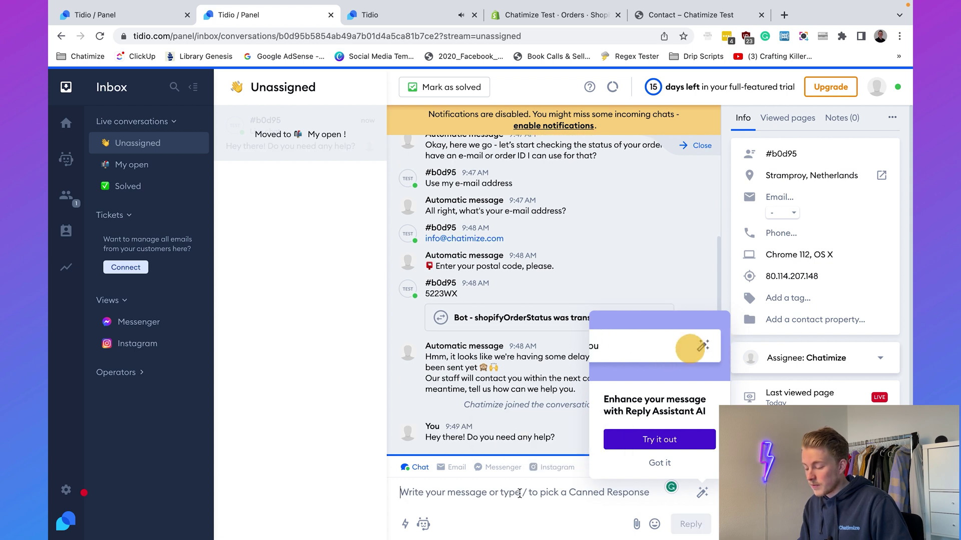
pyautogui.click(454, 6)
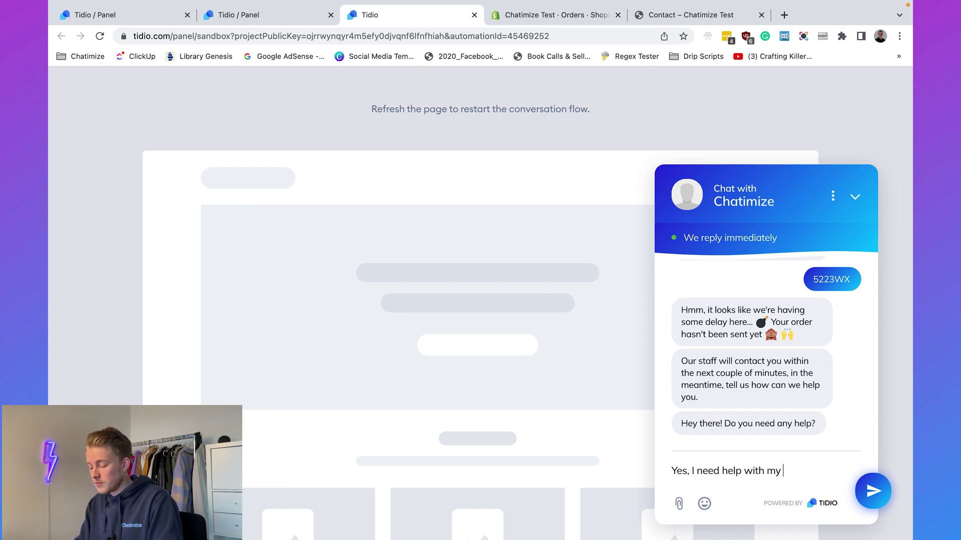
pyautogui.press('Return')
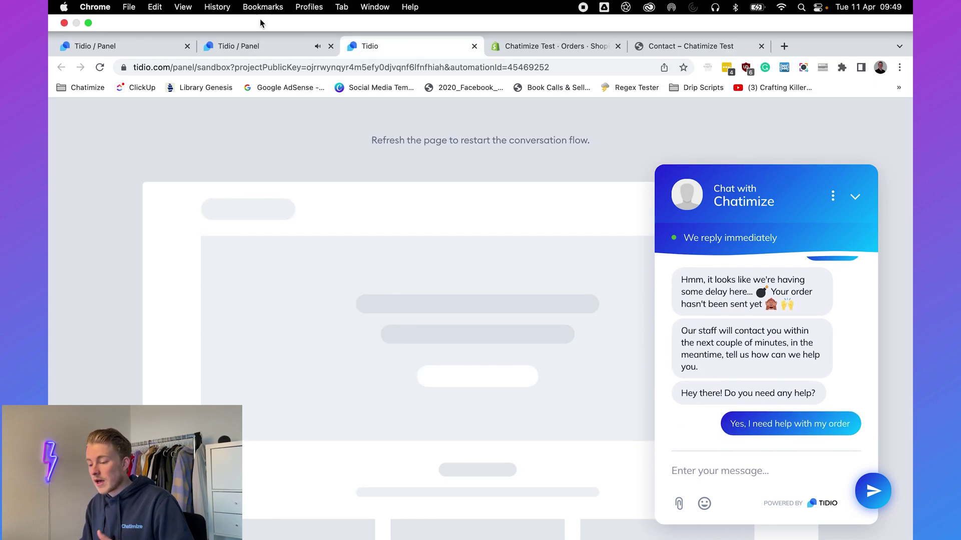
pyautogui.click(260, 15)
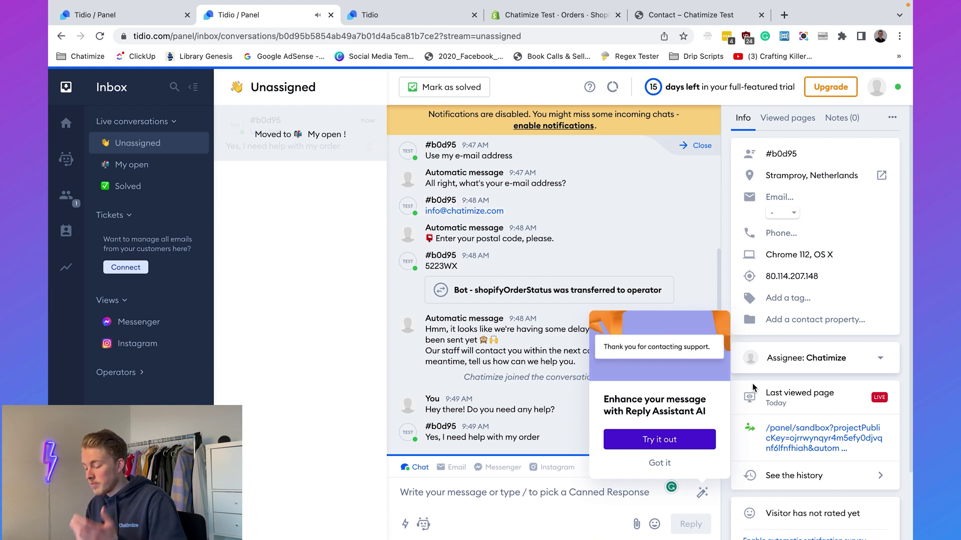
pyautogui.click(660, 463)
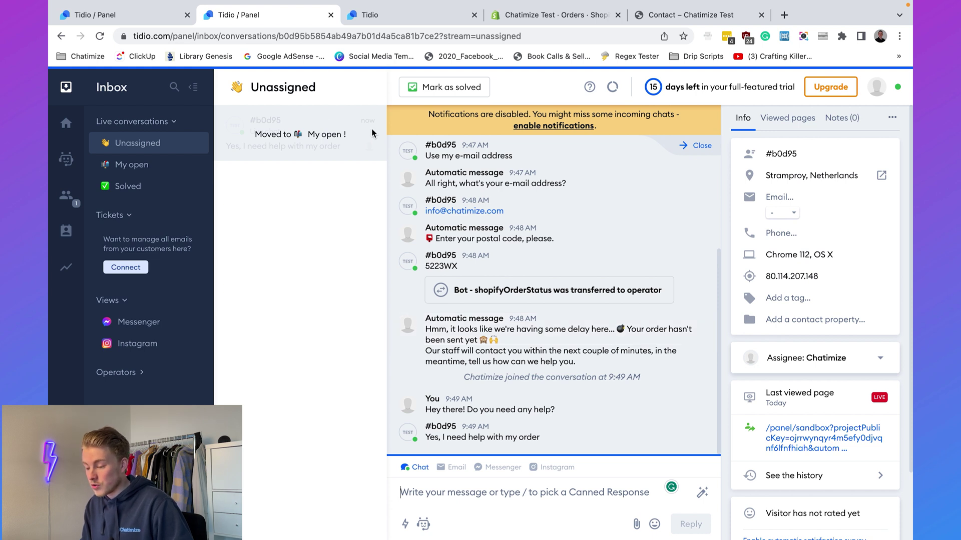
pyautogui.click(376, 19)
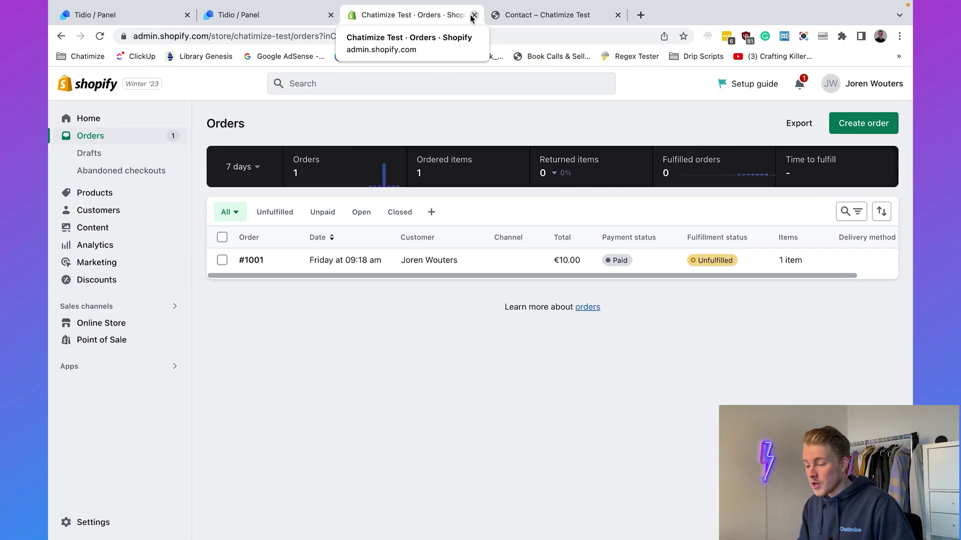
# Save and activate the bot as Customer Support with the purpose 'I want to solve problems'.
pyautogui.click(120, 17)
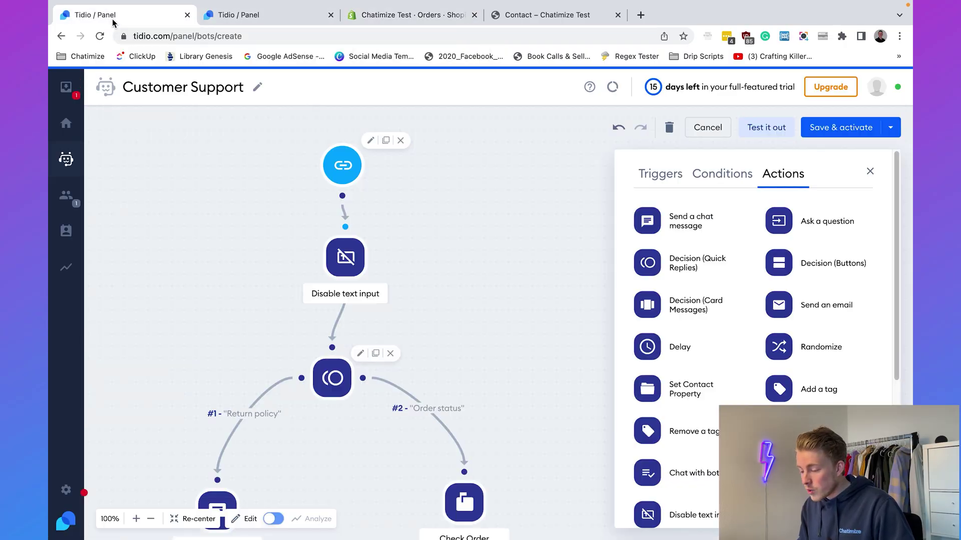
pyautogui.click(869, 172)
pyautogui.click(825, 129)
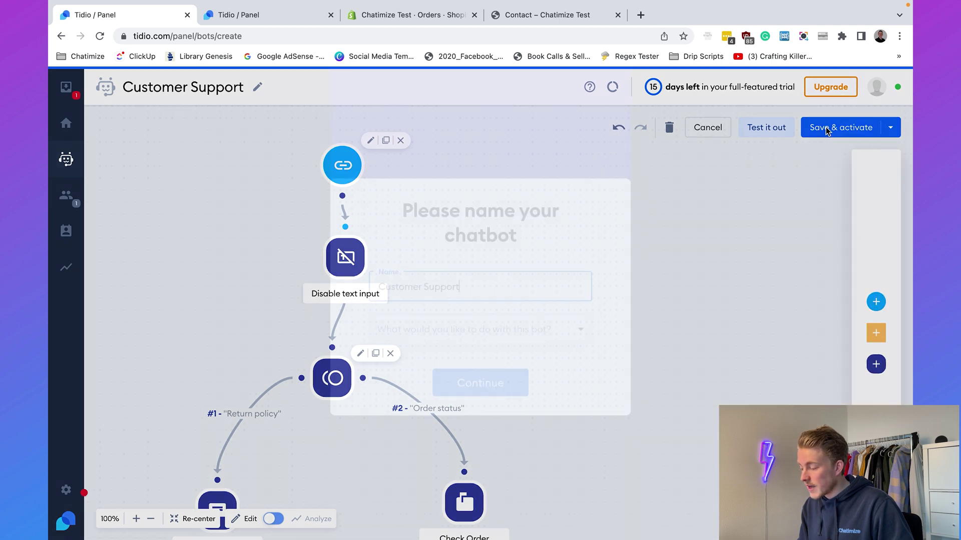
pyautogui.tripleClick(457, 303)
pyautogui.click(439, 382)
pyautogui.click(433, 423)
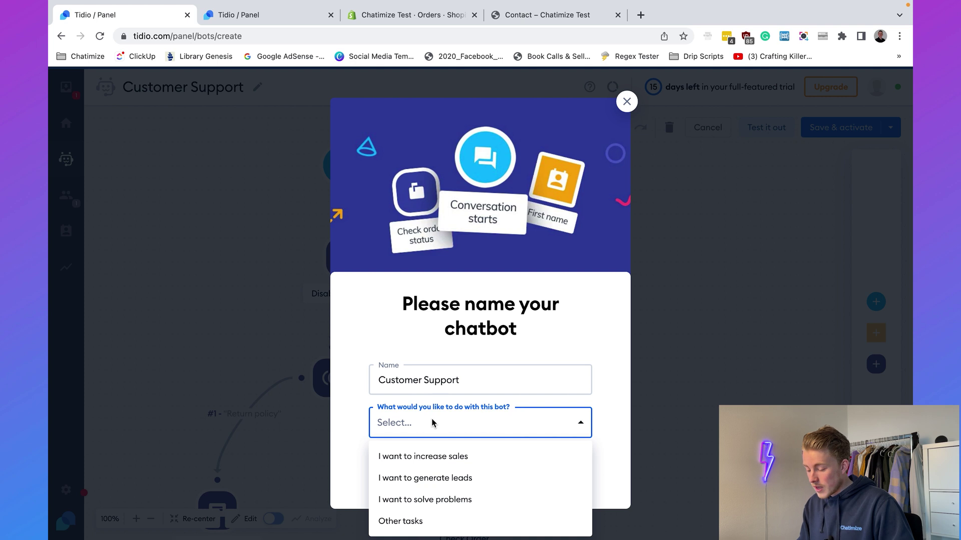
pyautogui.click(438, 499)
pyautogui.click(487, 316)
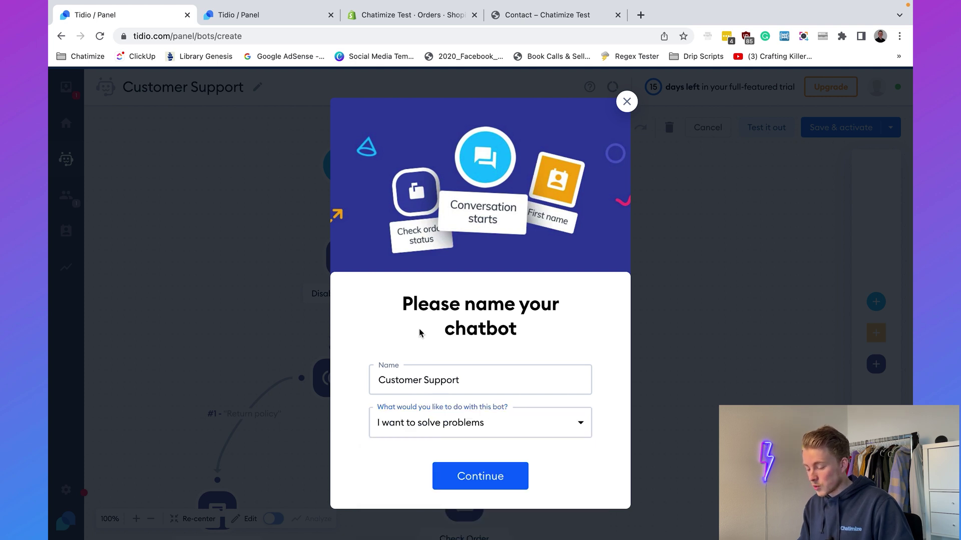
pyautogui.click(450, 465)
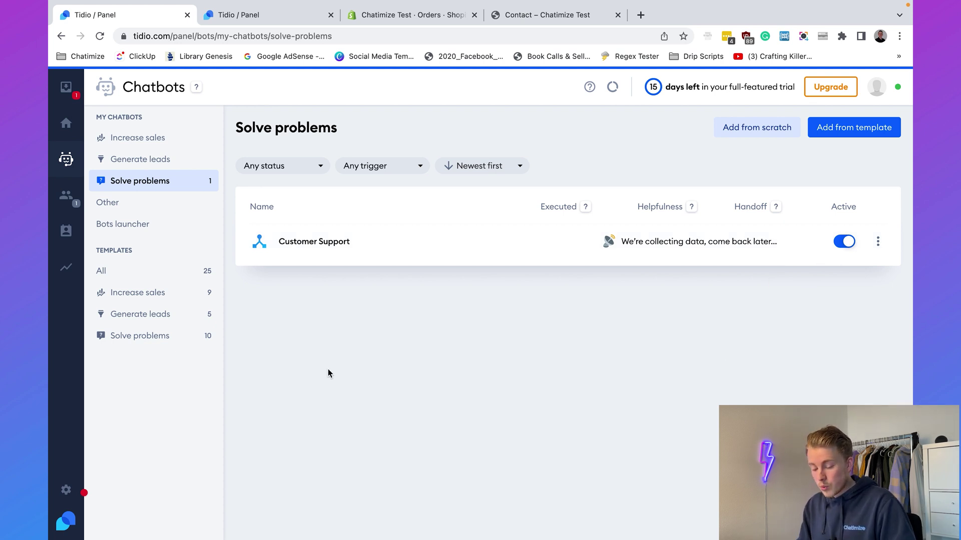
# Copy the JavaScript widget code from Settings > Live Chat > Installation to the clipboard.
pyautogui.click(69, 488)
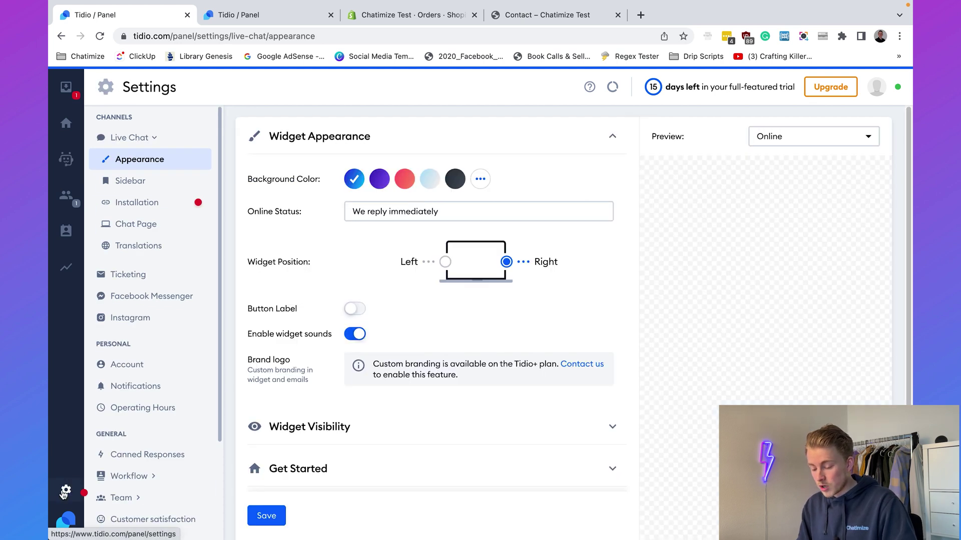
pyautogui.click(133, 204)
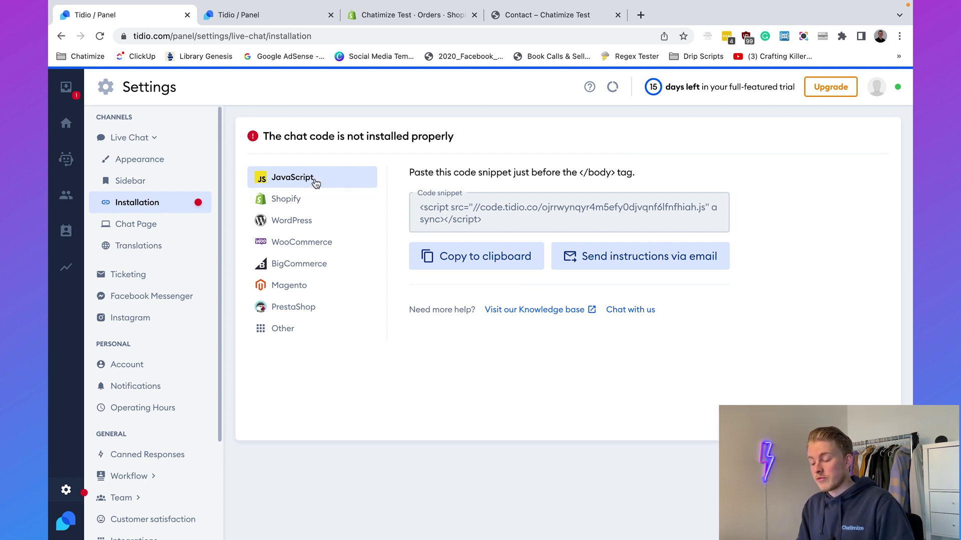
pyautogui.click(306, 201)
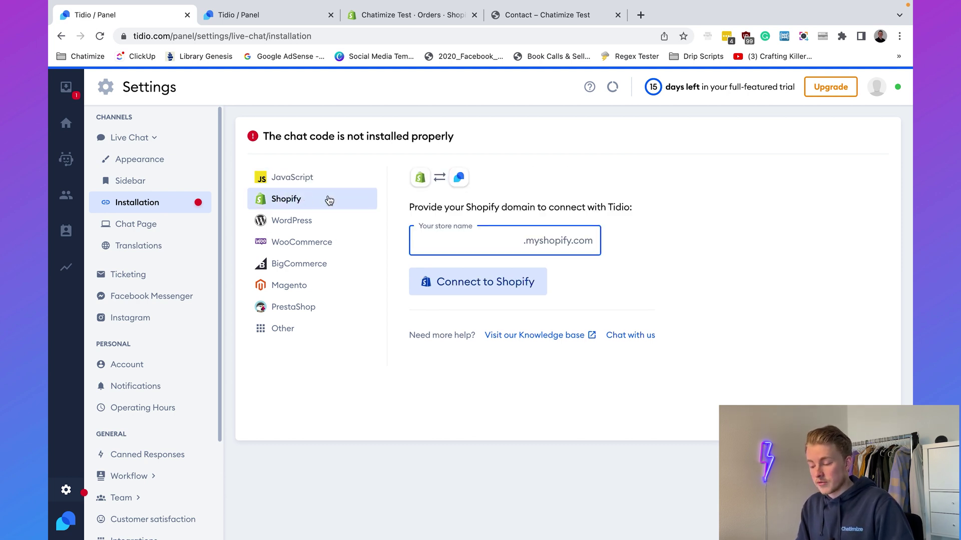
pyautogui.click(322, 179)
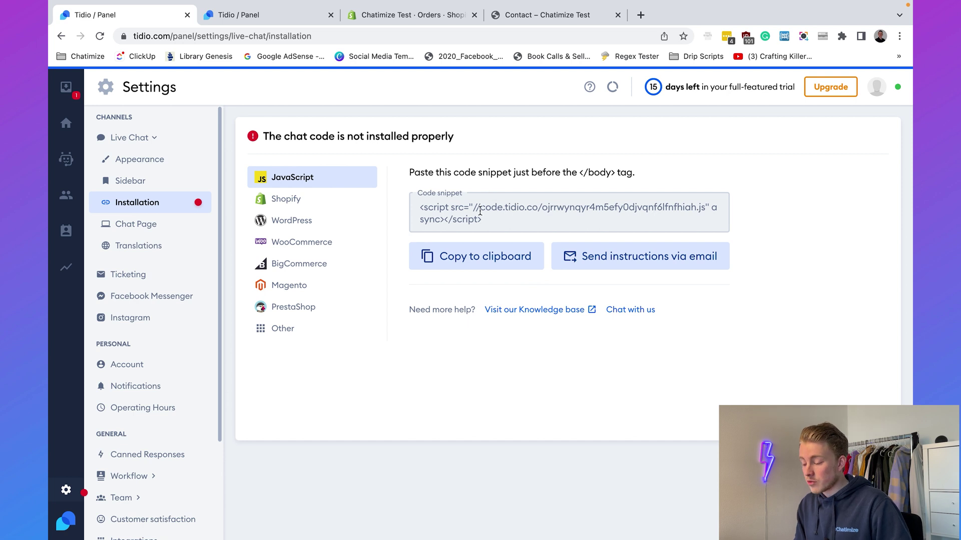
pyautogui.moveTo(415, 209); pyautogui.dragTo(520, 223)
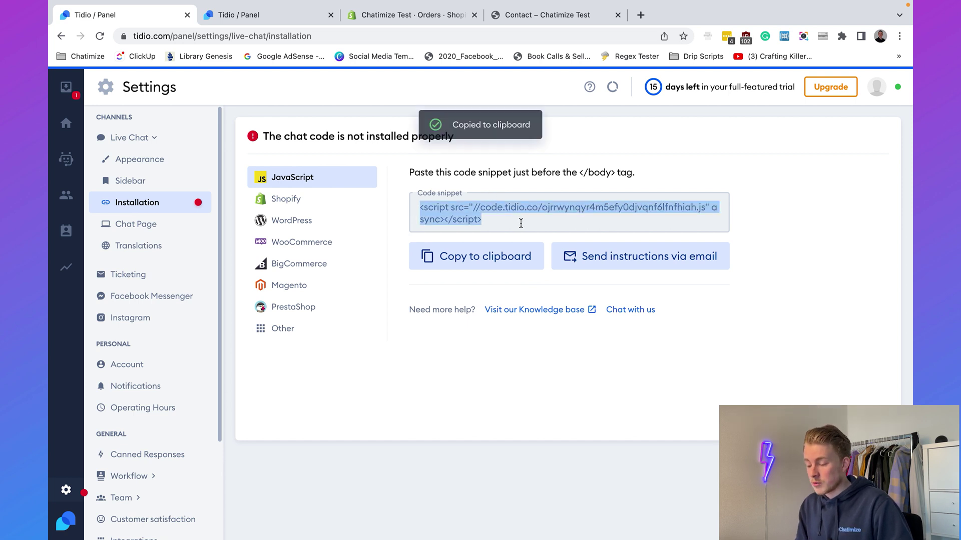
pyautogui.click(317, 199)
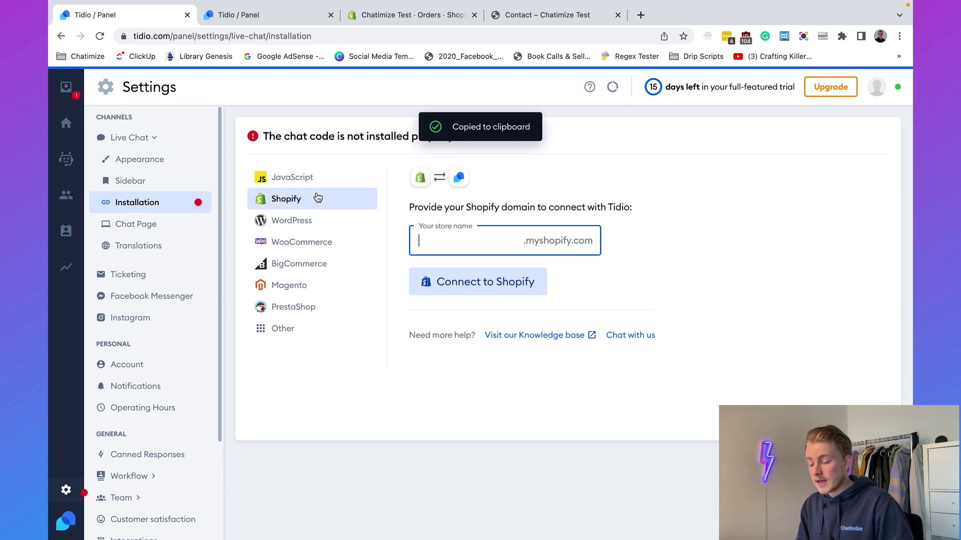
pyautogui.tripleClick(496, 207)
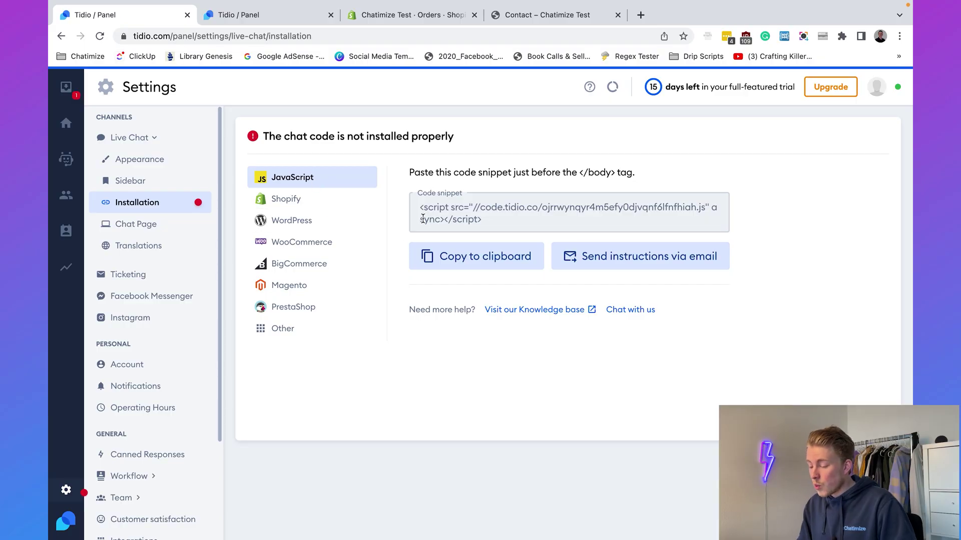
pyautogui.moveTo(417, 207); pyautogui.dragTo(500, 223)
pyautogui.click(496, 226)
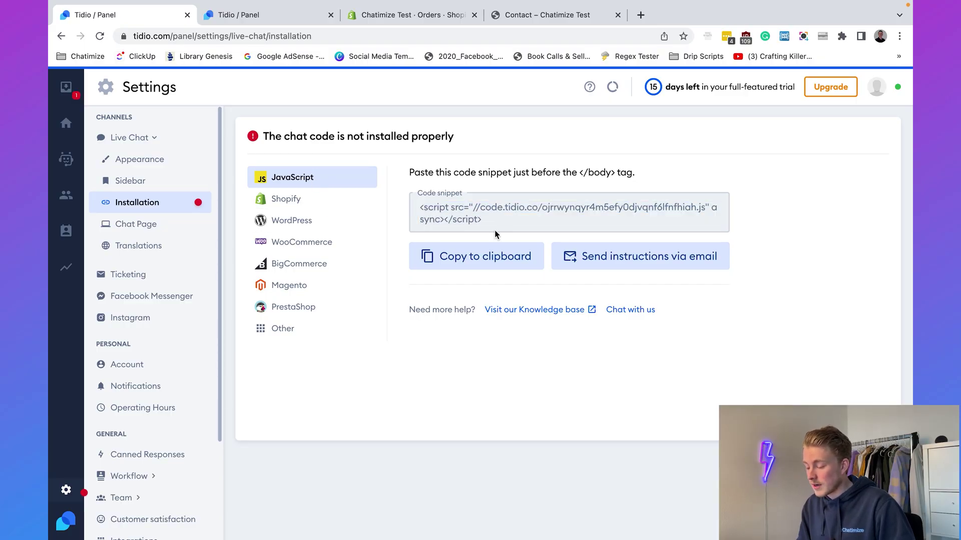
pyautogui.click(496, 257)
# Open Edit code for the Dawn theme under Shopify's Online Store > Themes.
pyautogui.click(331, 15)
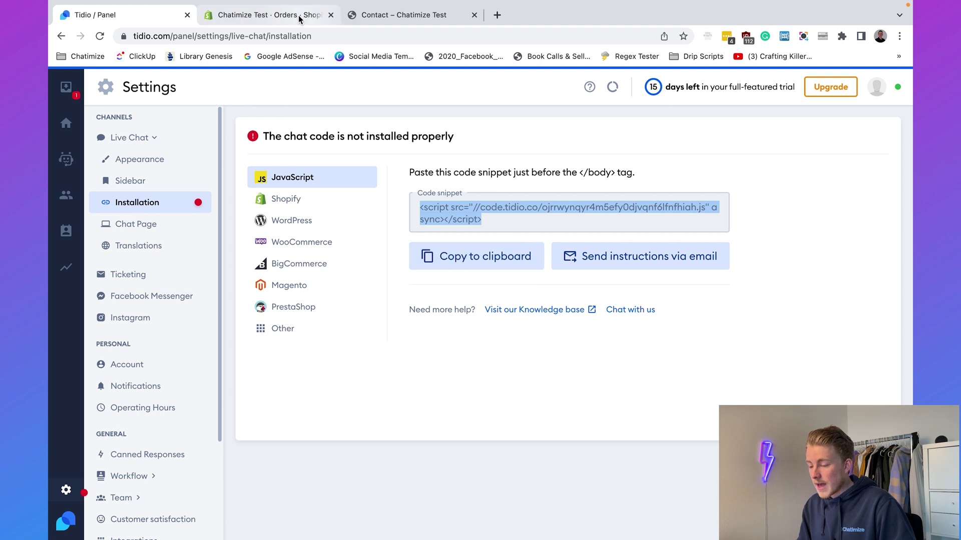
pyautogui.click(299, 19)
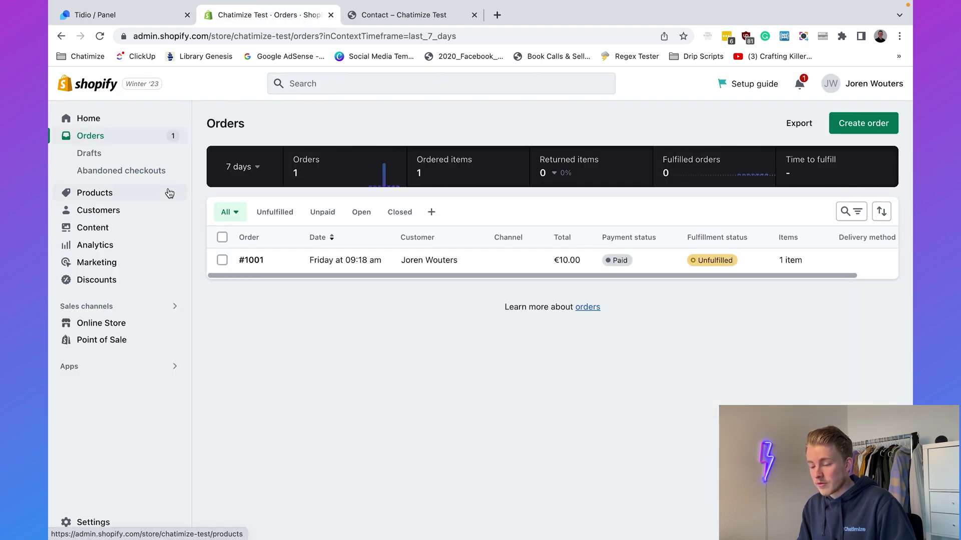
pyautogui.click(122, 327)
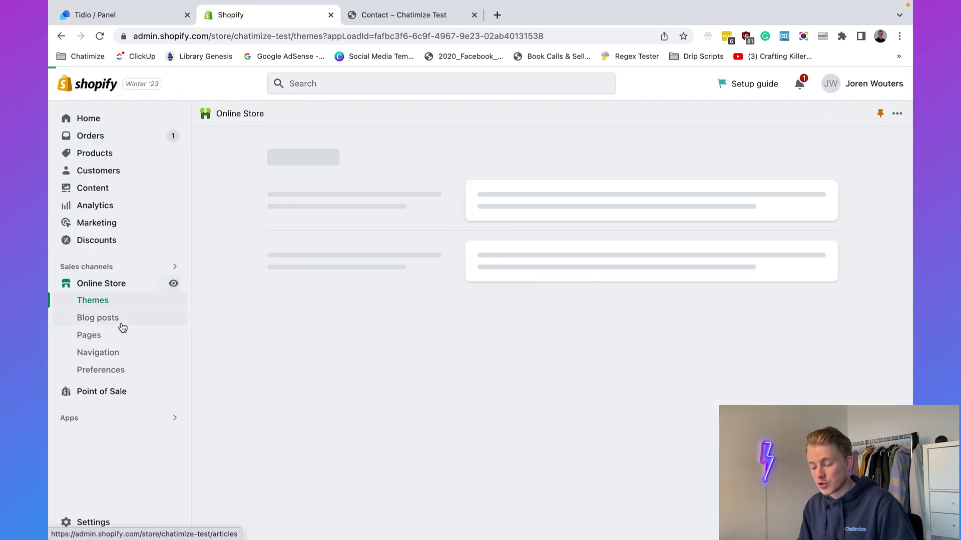
pyautogui.click(109, 299)
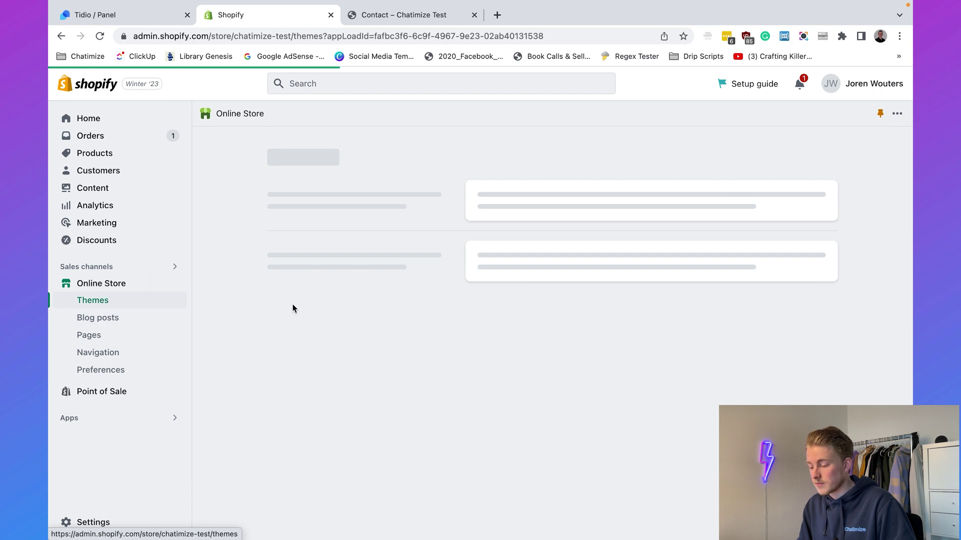
pyautogui.scroll(-3, 535, 223)
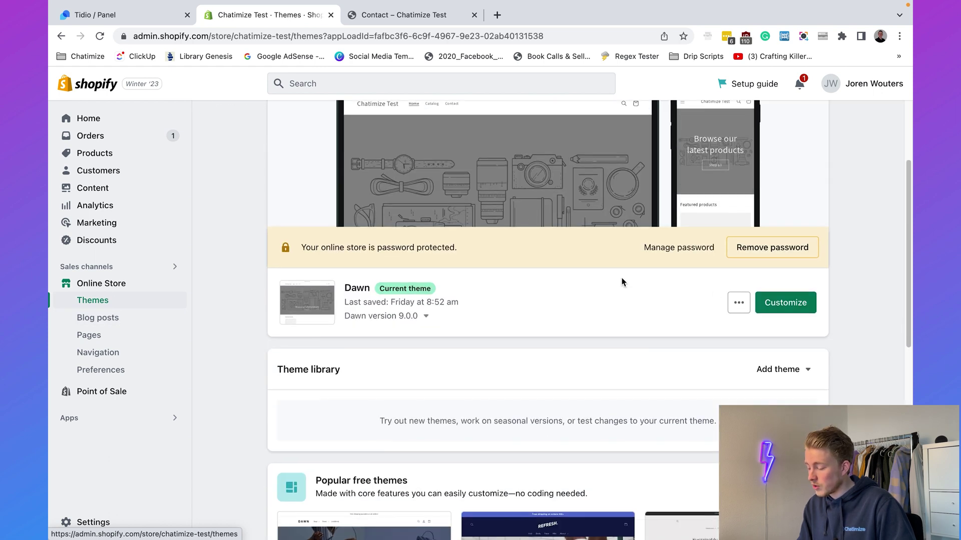
pyautogui.click(733, 309)
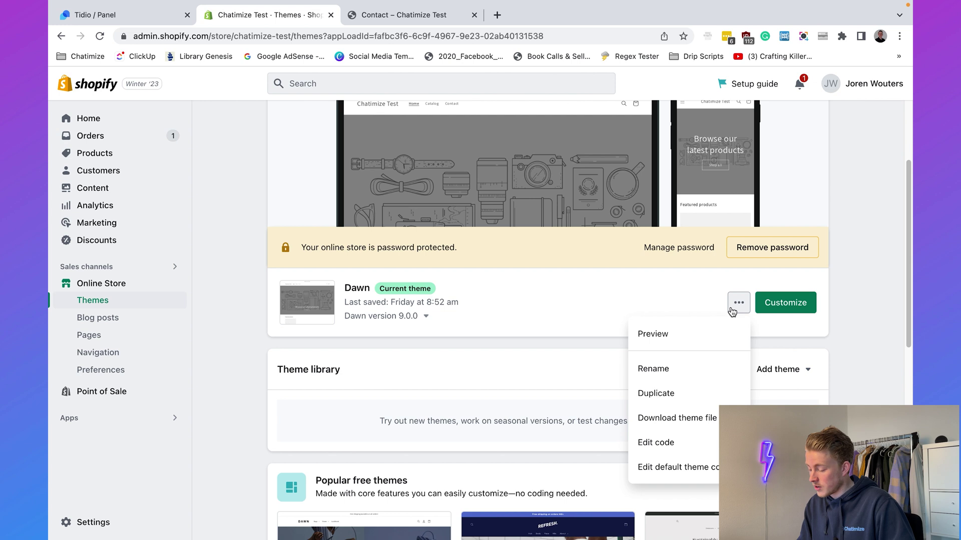
pyautogui.click(655, 443)
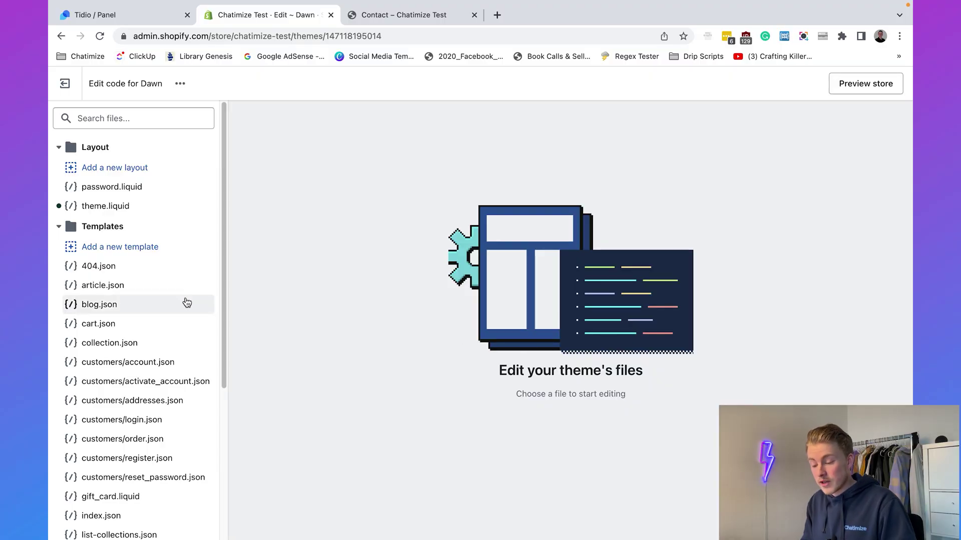
# Paste the Tidio script on a new line just before </body> in theme.liquid and save.
pyautogui.click(118, 201)
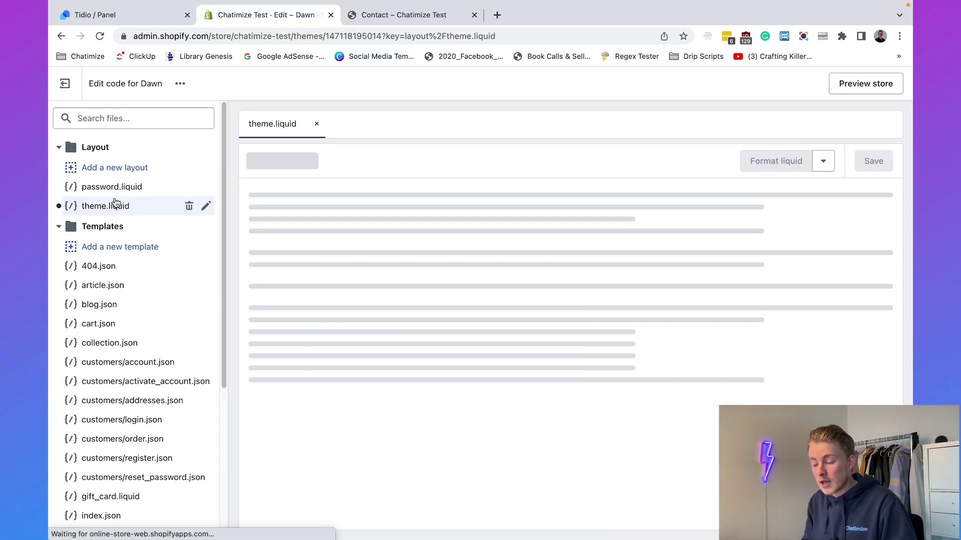
pyautogui.scroll(-2, 377, 286)
pyautogui.scroll(-20, 376, 286)
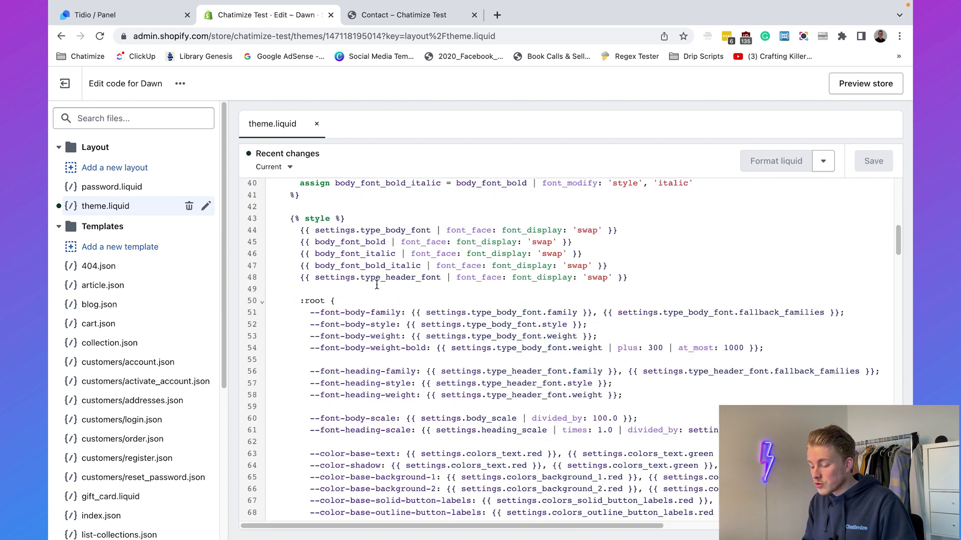
pyautogui.scroll(-20, 378, 260)
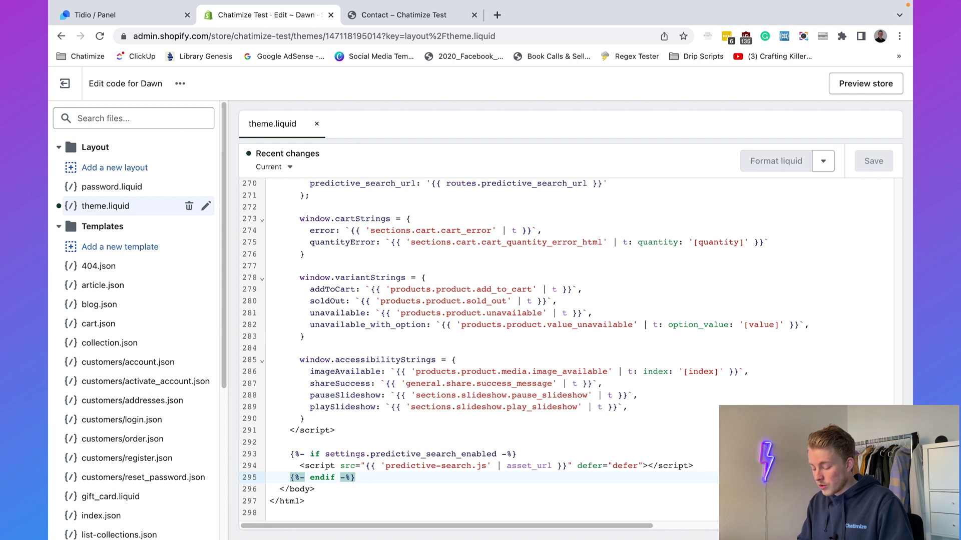
pyautogui.press('Return')
pyautogui.press('super+v')
pyautogui.scroll(-1, 312, 514)
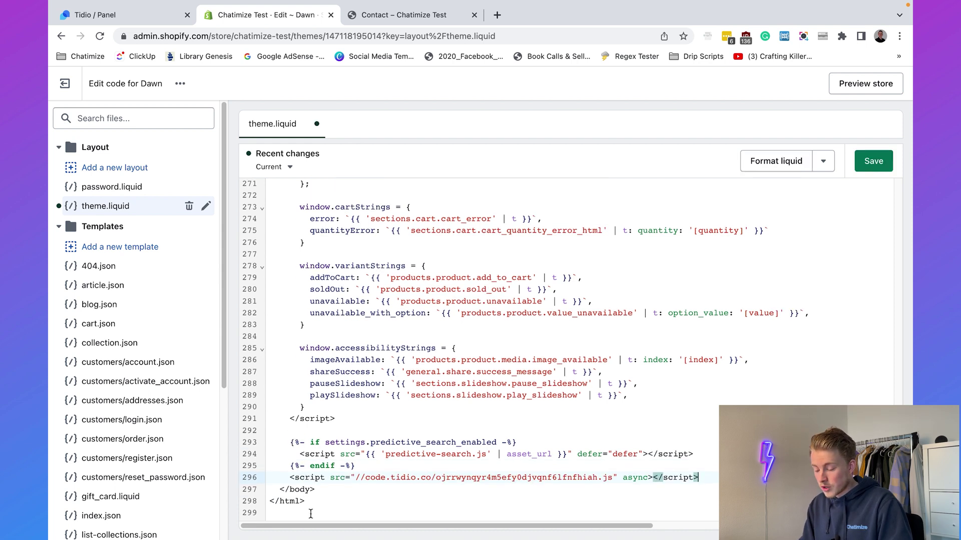
pyautogui.click(330, 490)
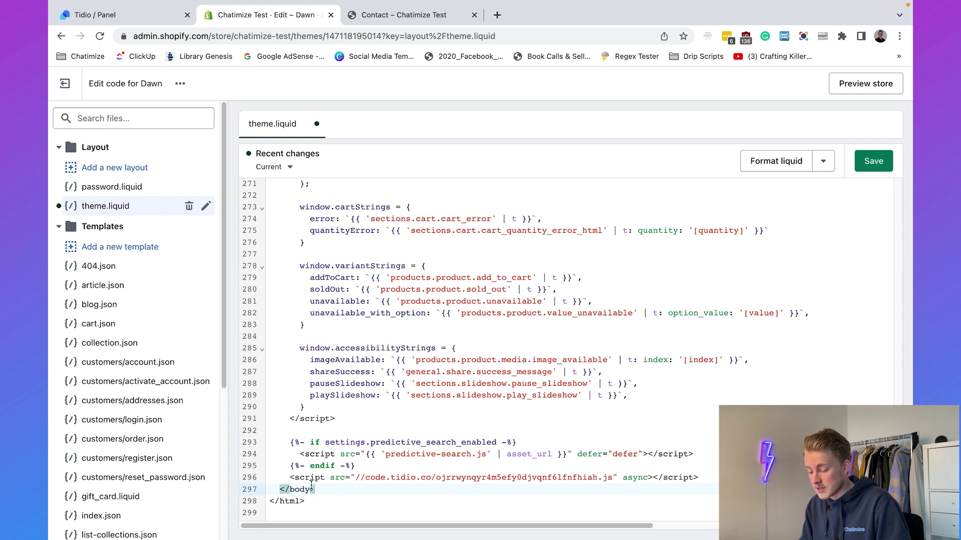
pyautogui.moveTo(291, 478); pyautogui.dragTo(698, 478)
pyautogui.press('Right')
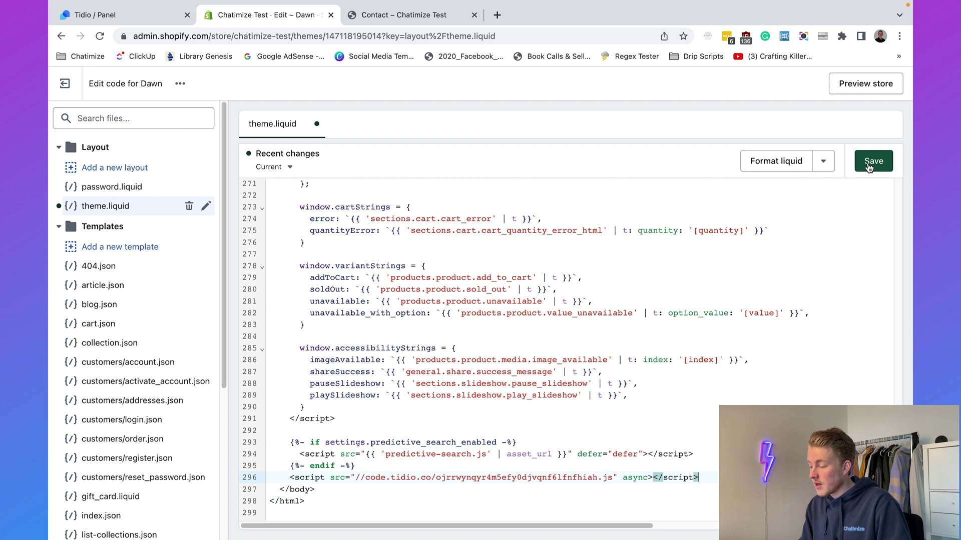
pyautogui.click(875, 163)
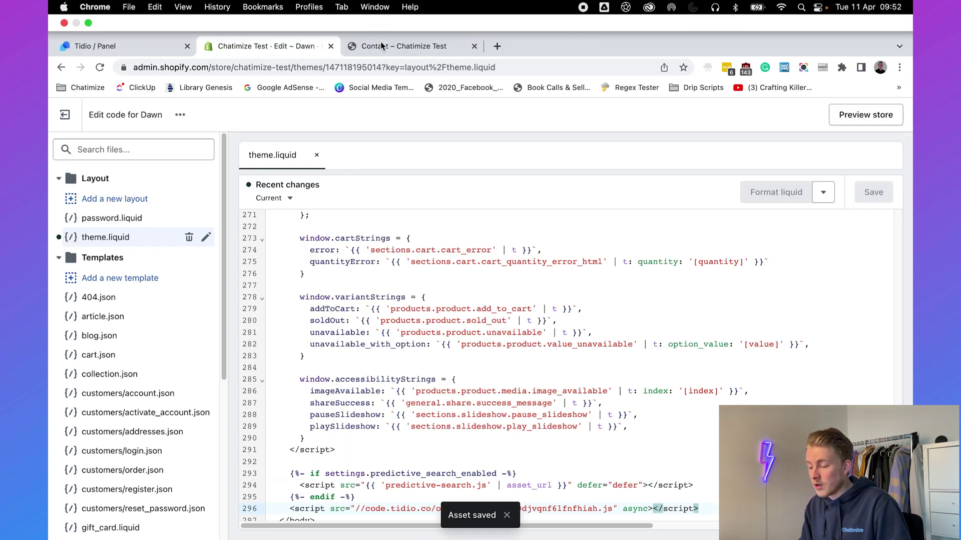
# On the store's Contact page, open the chat widget and choose Order status with e-mail lookup.
pyautogui.click(382, 46)
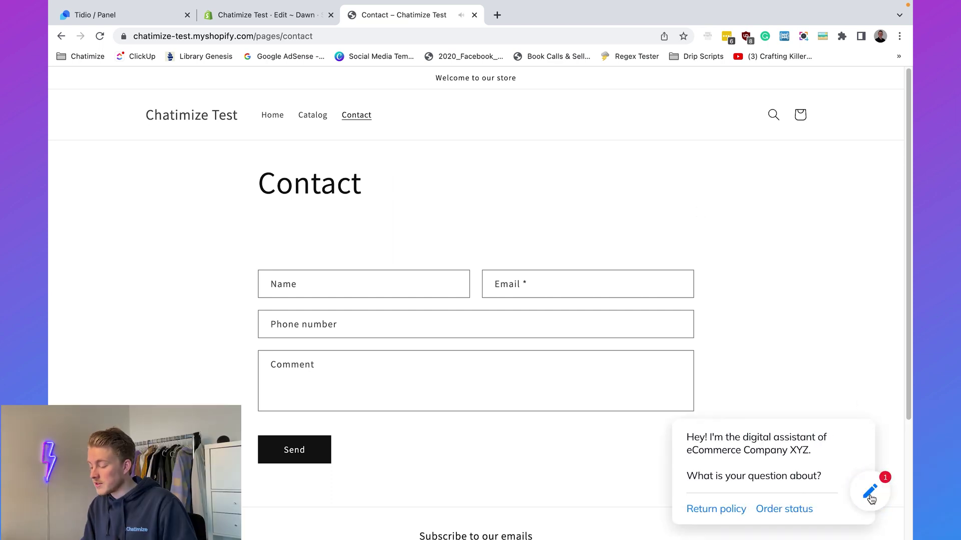
pyautogui.tripleClick(743, 444)
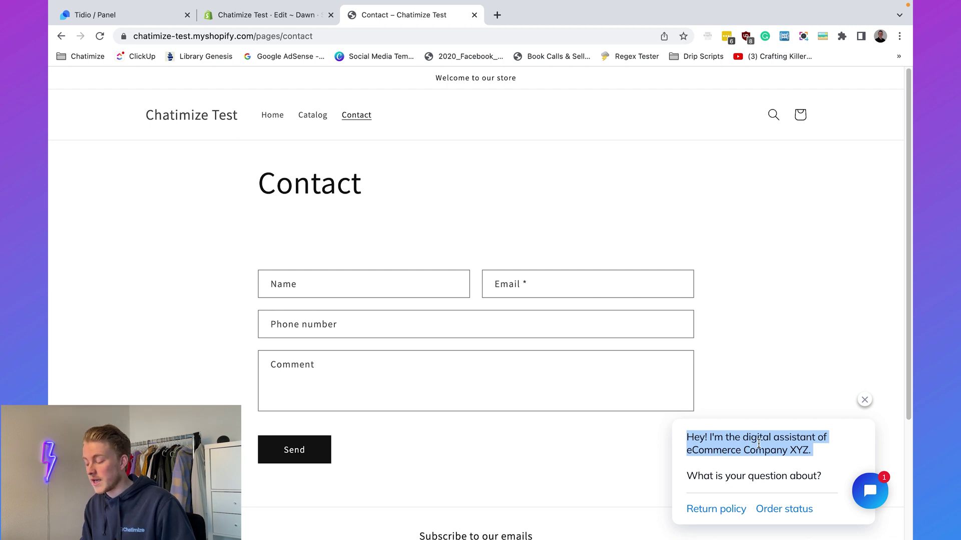
pyautogui.click(868, 491)
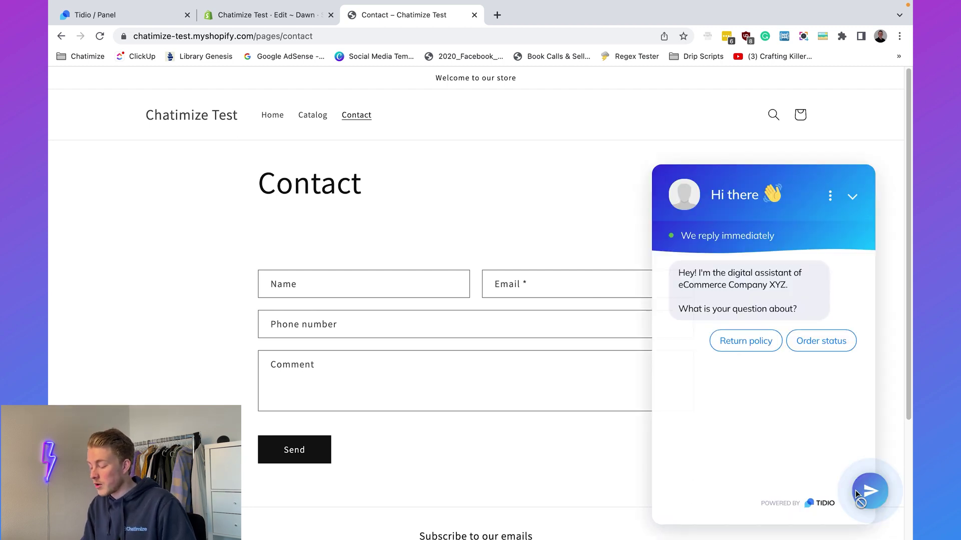
pyautogui.click(819, 346)
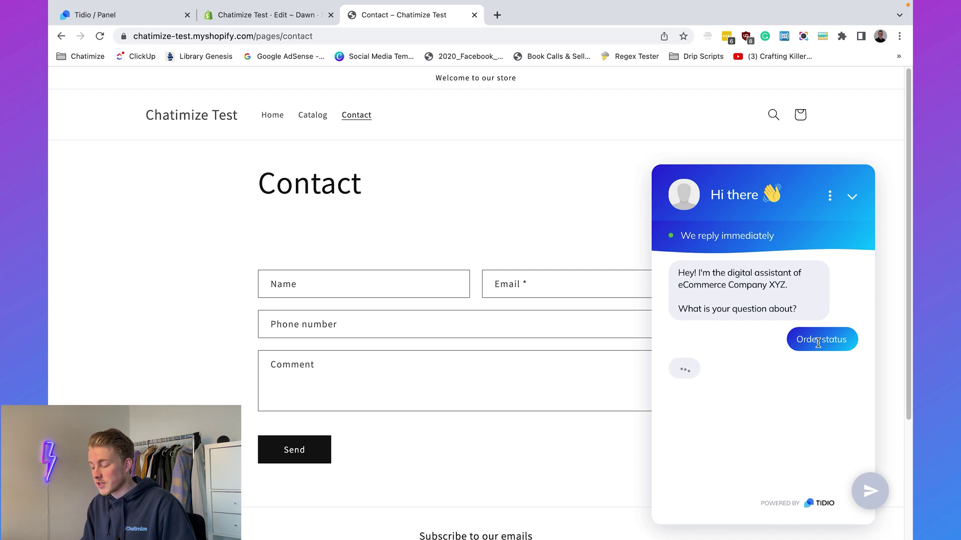
pyautogui.click(794, 397)
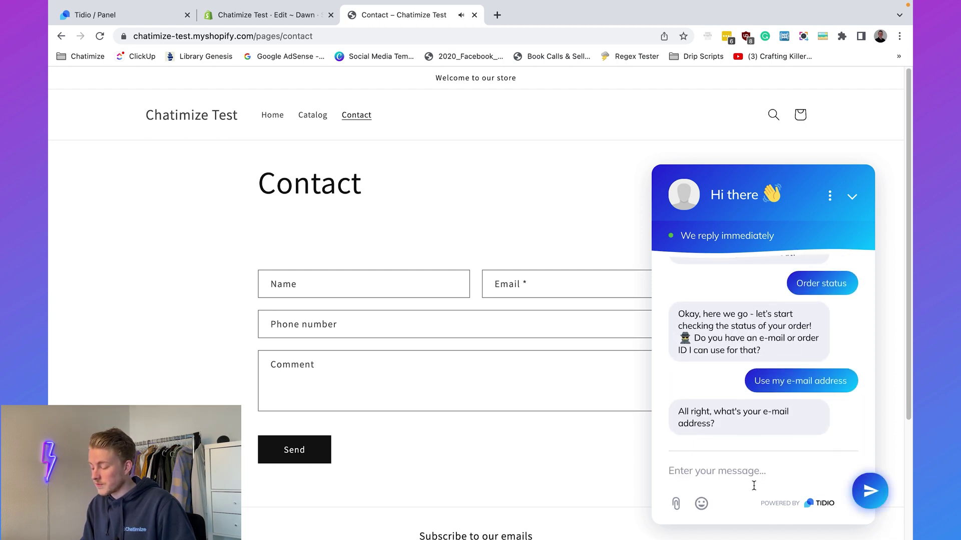
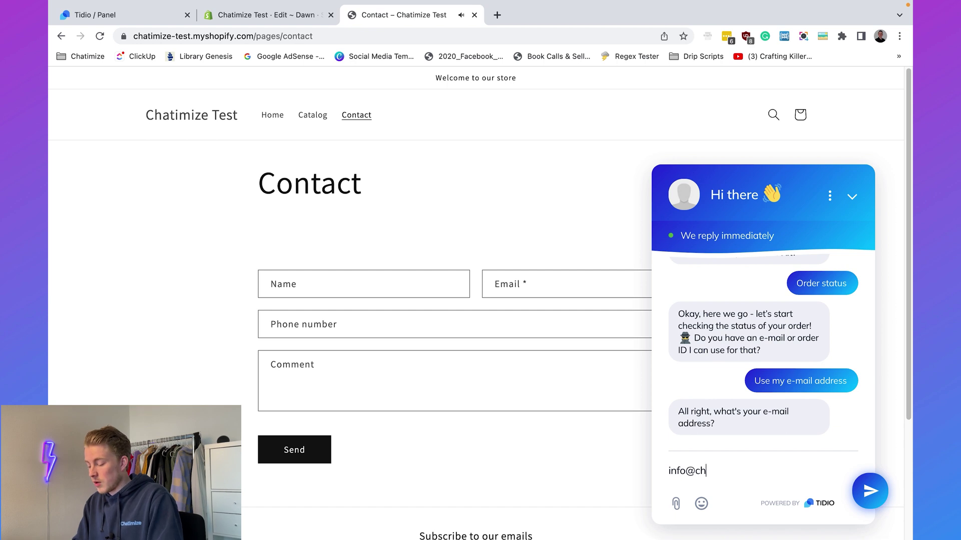
# Send the e-mail address and postal code so the bot reports the order hasn't shipped.
pyautogui.press('Return')
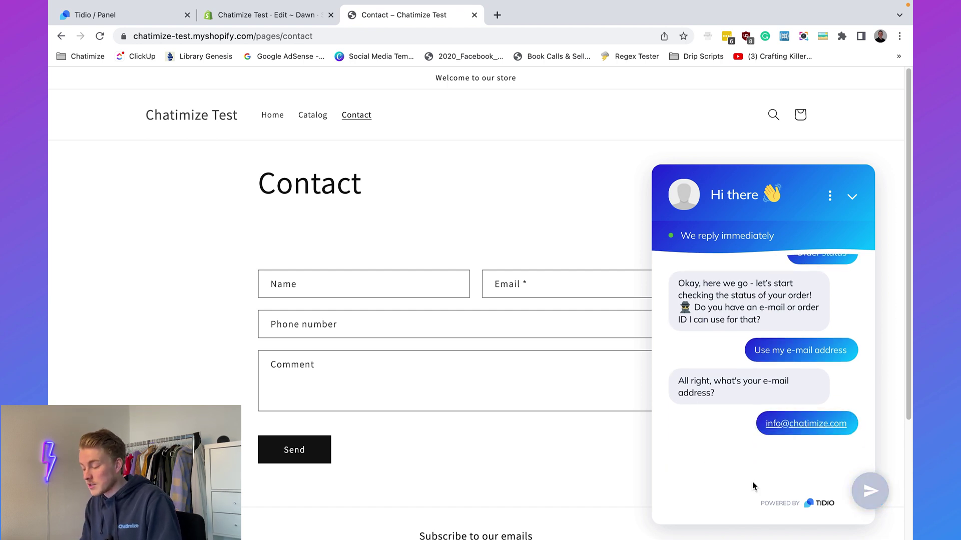
pyautogui.write('5223WX')
pyautogui.press('Return')
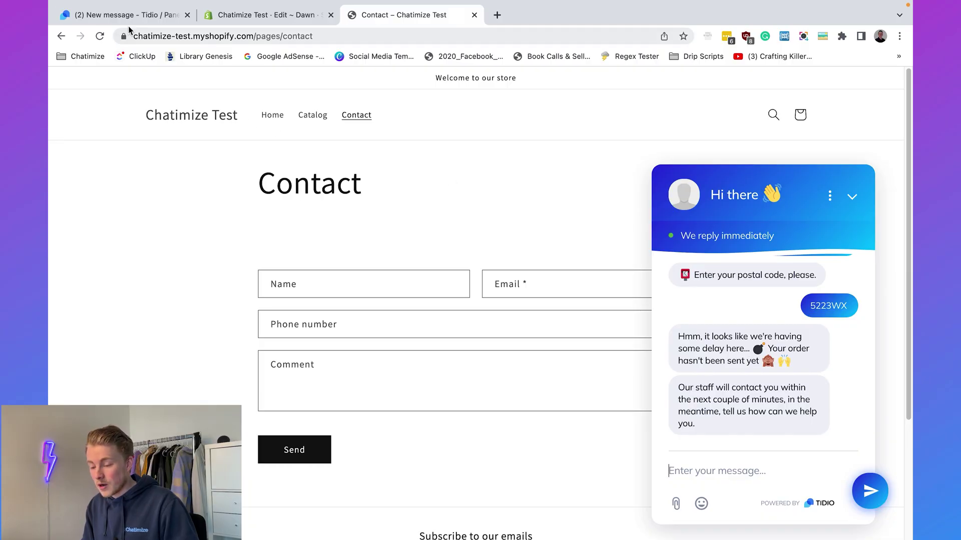
pyautogui.click(126, 20)
pyautogui.click(140, 159)
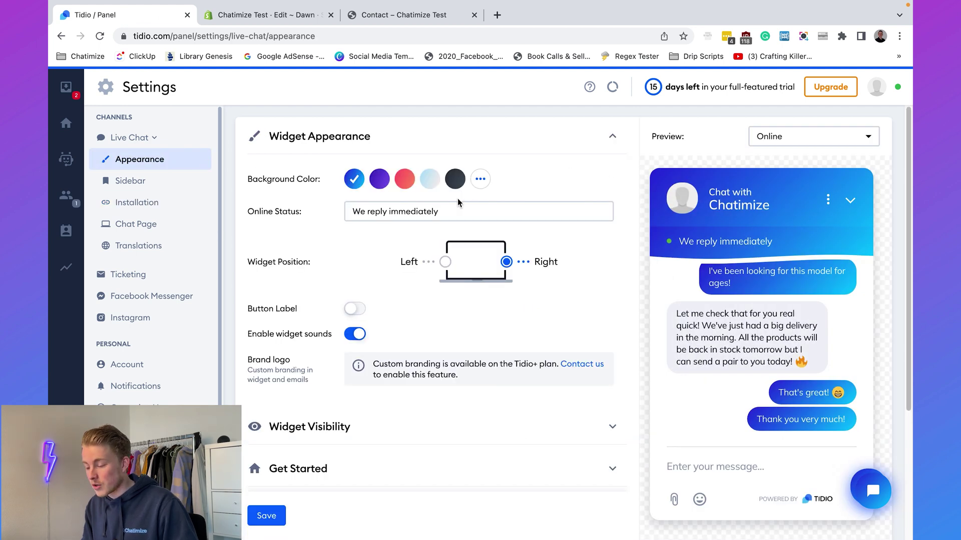
pyautogui.tripleClick(294, 180)
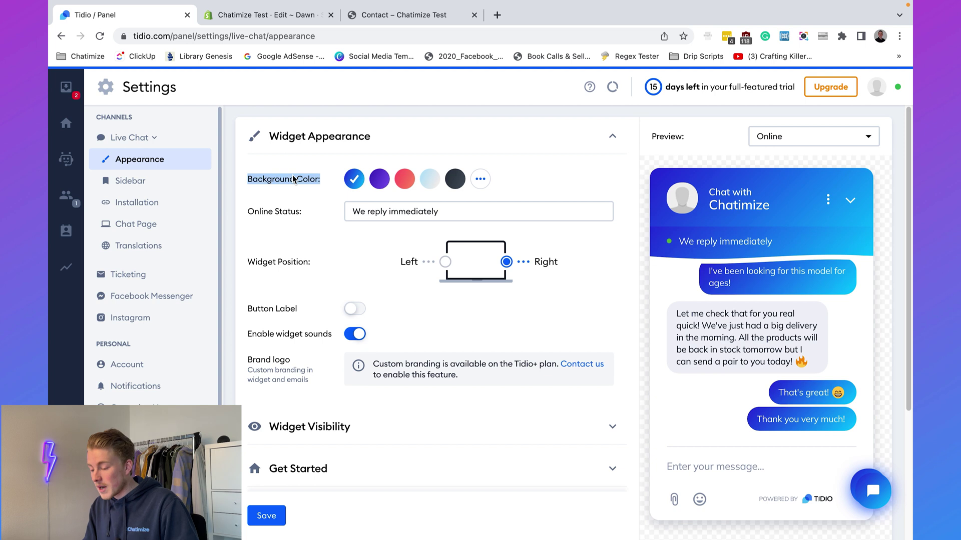
pyautogui.click(377, 180)
pyautogui.click(409, 184)
pyautogui.click(430, 181)
pyautogui.click(355, 180)
pyautogui.tripleClick(367, 212)
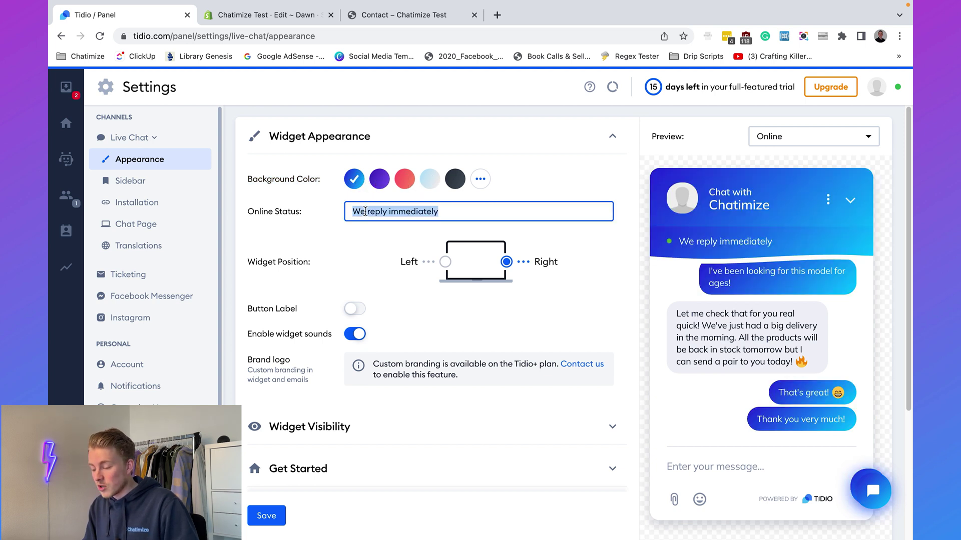
pyautogui.click(303, 240)
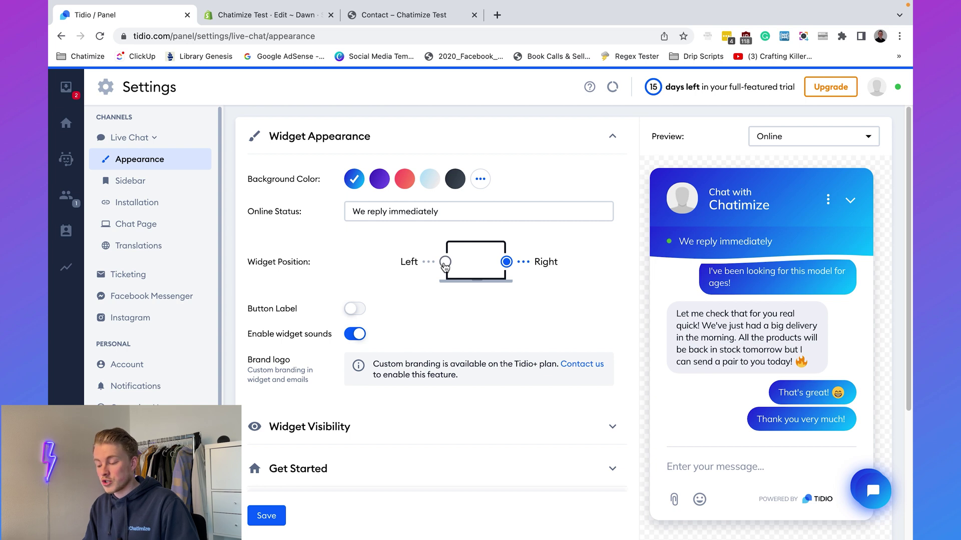
pyautogui.click(444, 263)
pyautogui.click(507, 261)
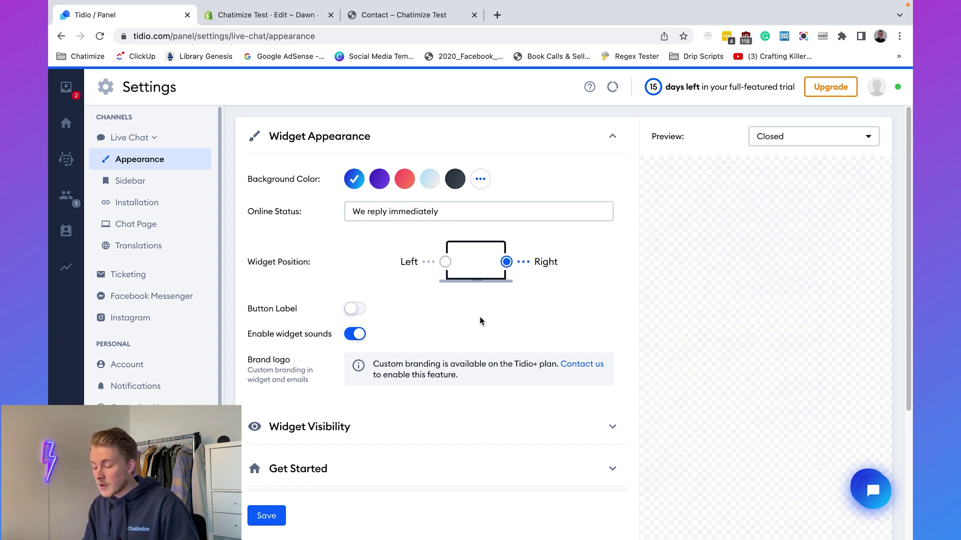
pyautogui.click(356, 310)
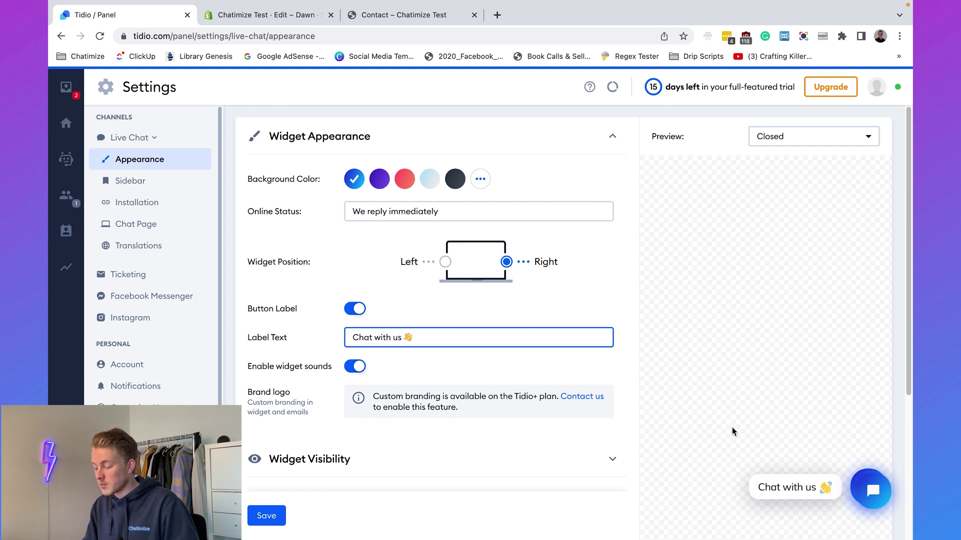
pyautogui.click(356, 309)
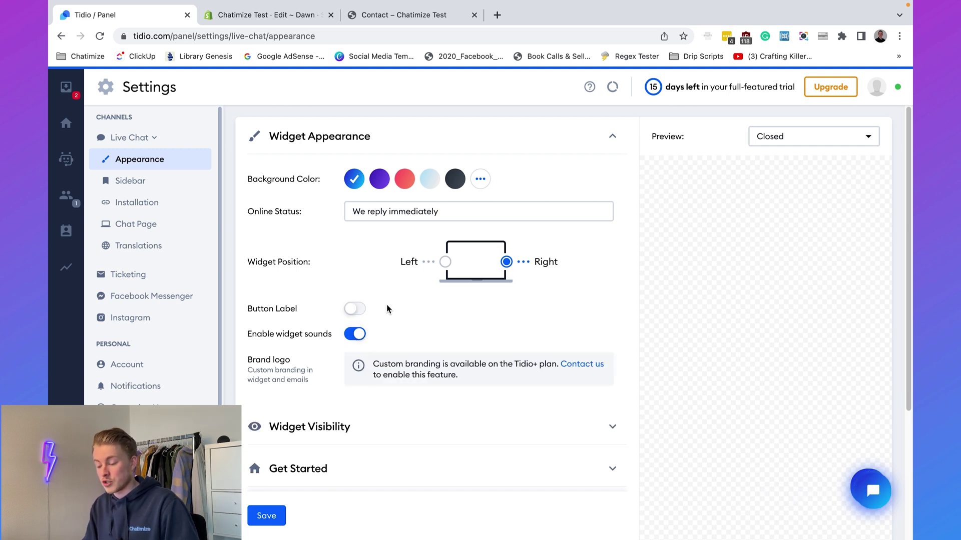
# In Widget Visibility, toggle Display Widget off and back on.
pyautogui.scroll(-2, 386, 304)
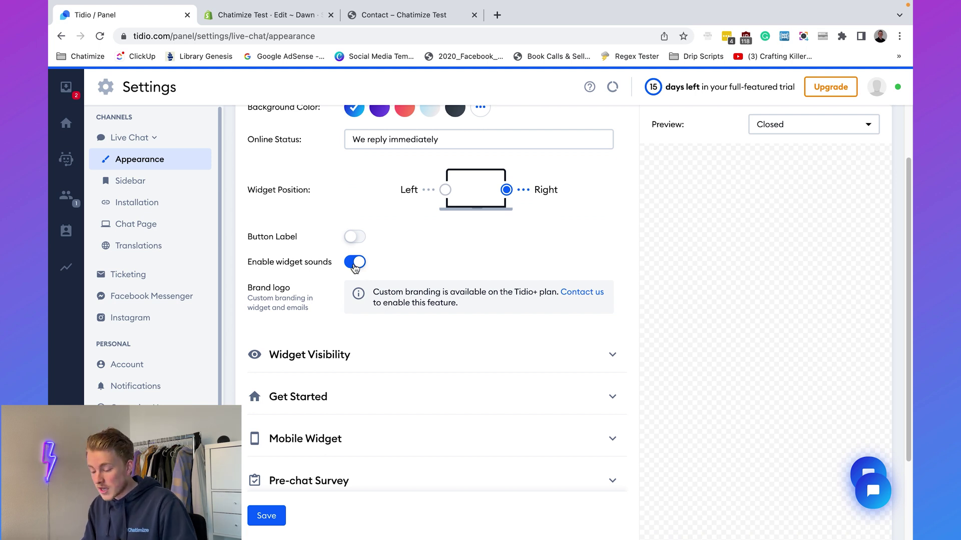
pyautogui.scroll(-2, 366, 357)
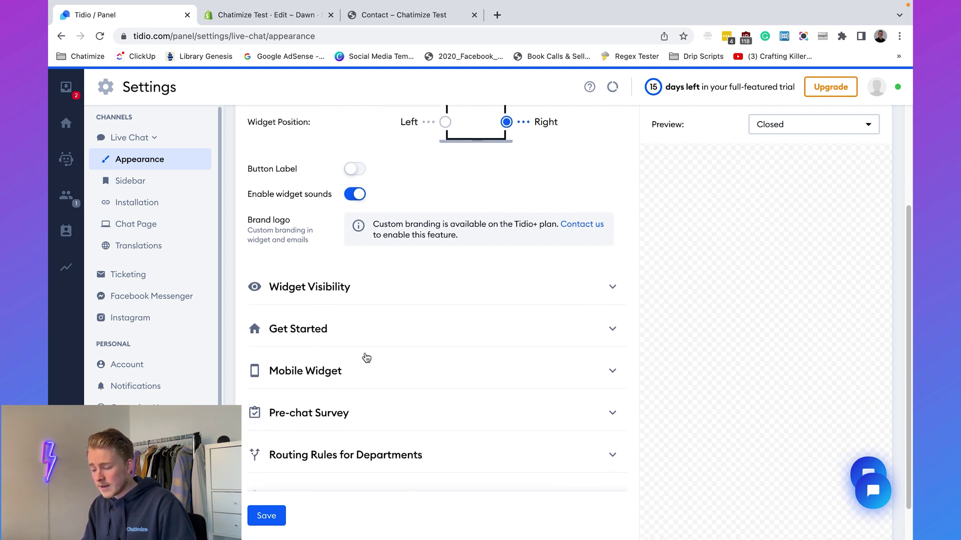
pyautogui.click(363, 298)
pyautogui.scroll(-3, 362, 298)
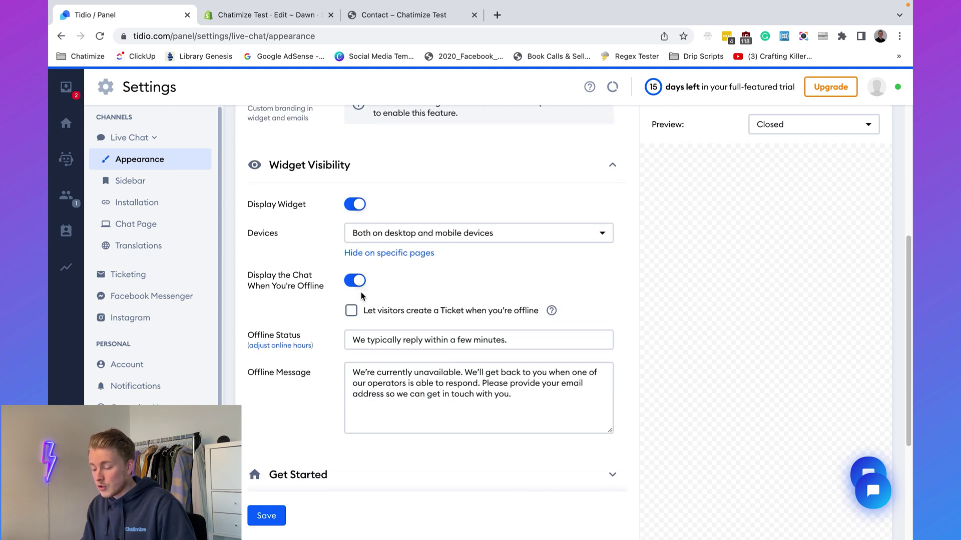
pyautogui.click(355, 204)
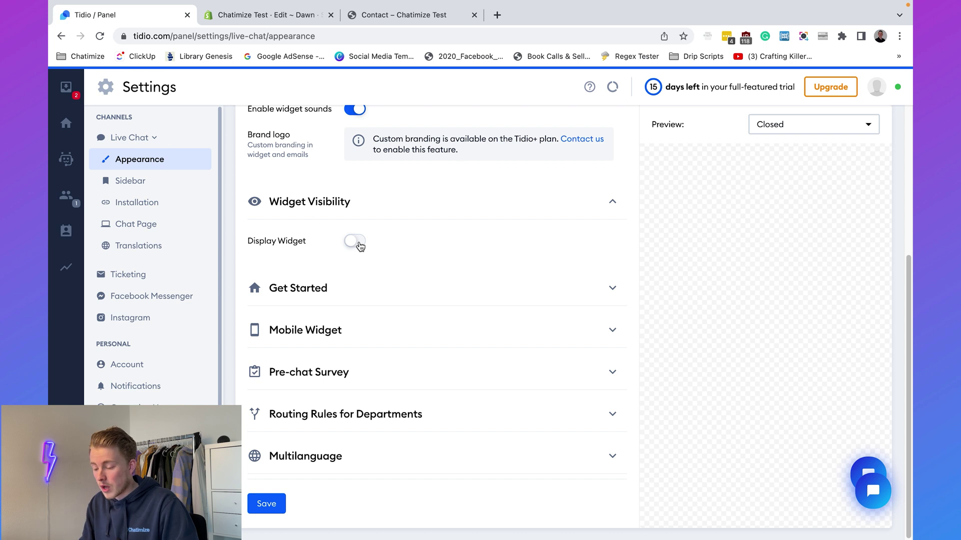
pyautogui.click(356, 242)
# Switch on the Pre-chat Survey display and collapse the Pre-chat Survey and Mobile Widget sections.
pyautogui.scroll(-5, 359, 243)
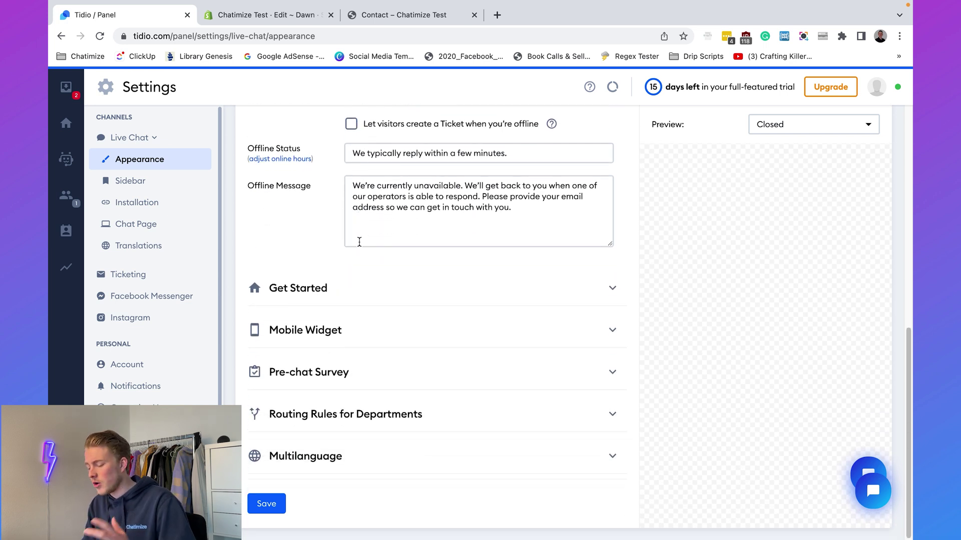
pyautogui.click(360, 380)
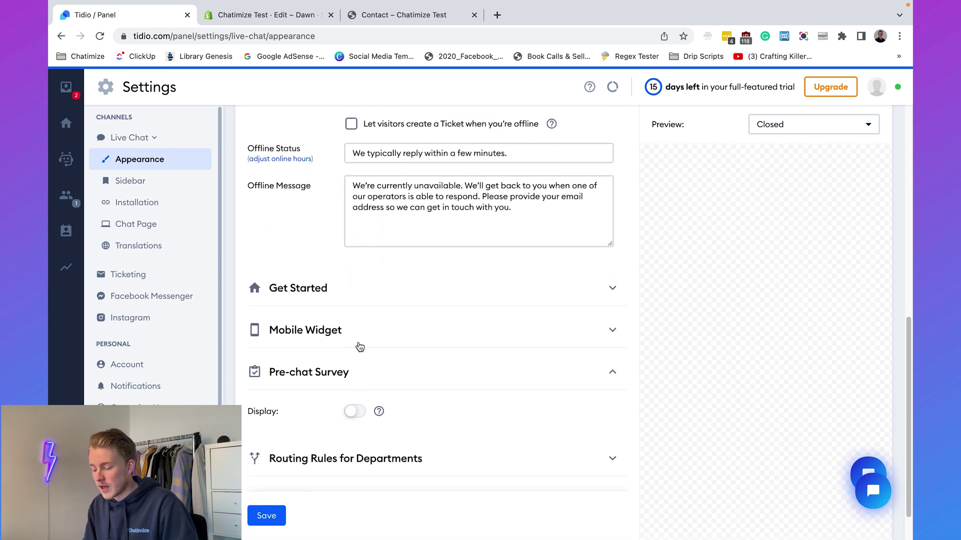
pyautogui.scroll(-1, 363, 373)
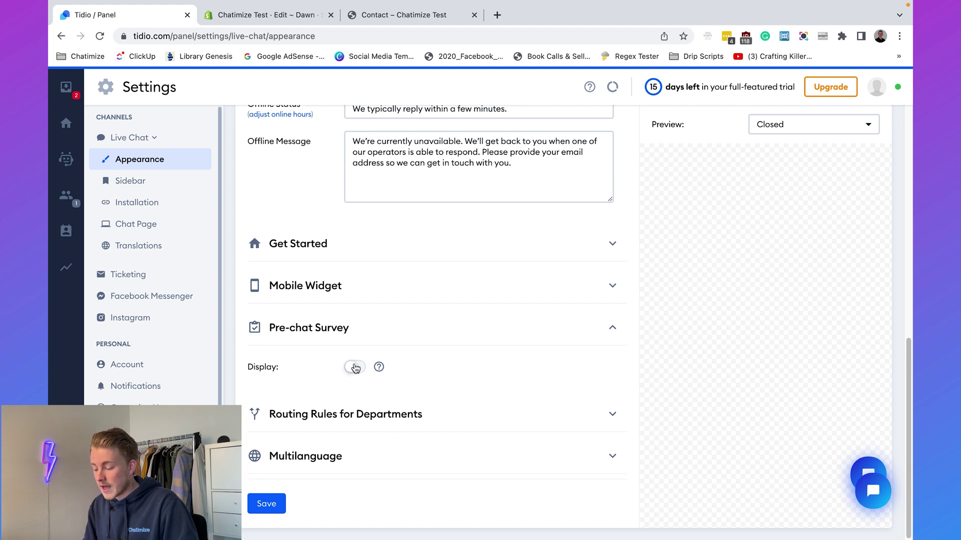
pyautogui.click(355, 368)
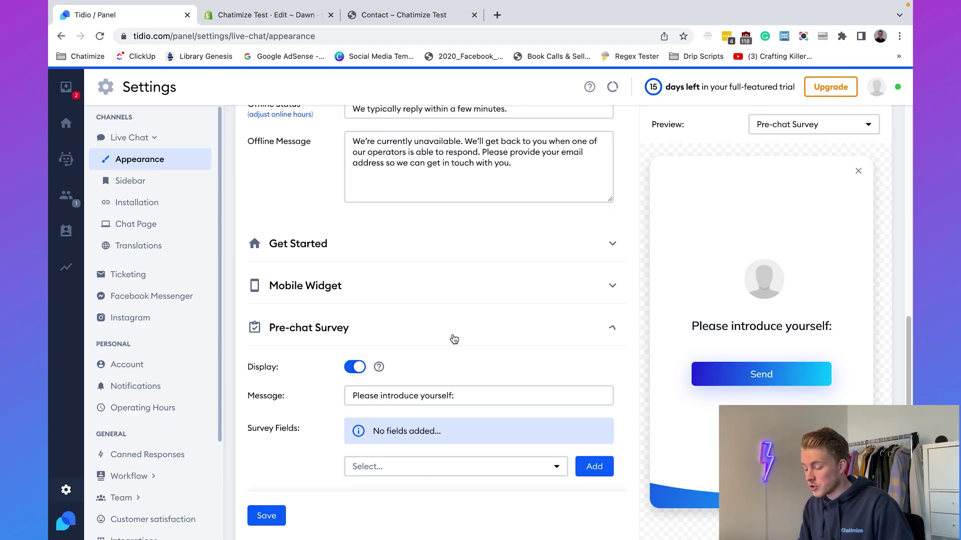
pyautogui.click(454, 339)
pyautogui.click(450, 336)
pyautogui.click(450, 335)
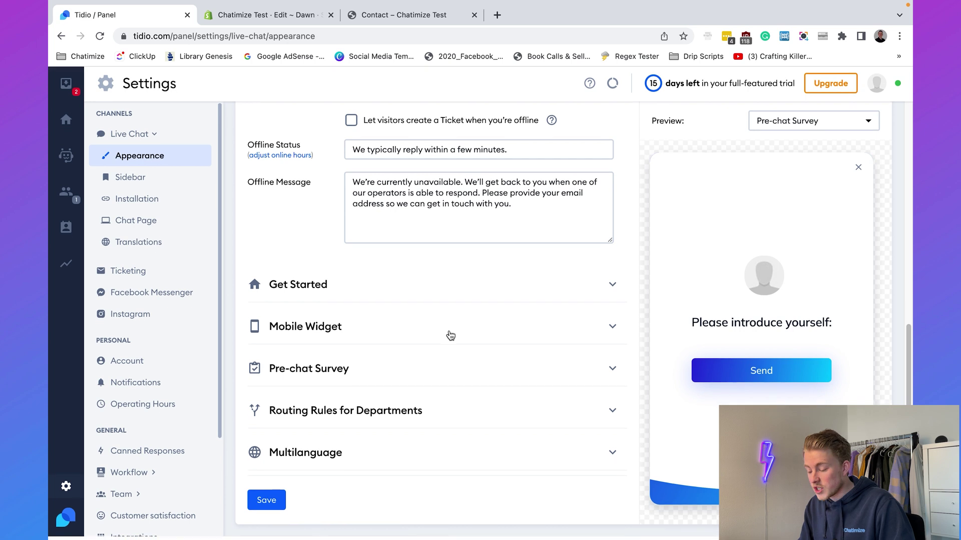
# Expand the Departments routing rules and Multilanguage settings, then return to the Chatbots template gallery.
pyautogui.click(416, 413)
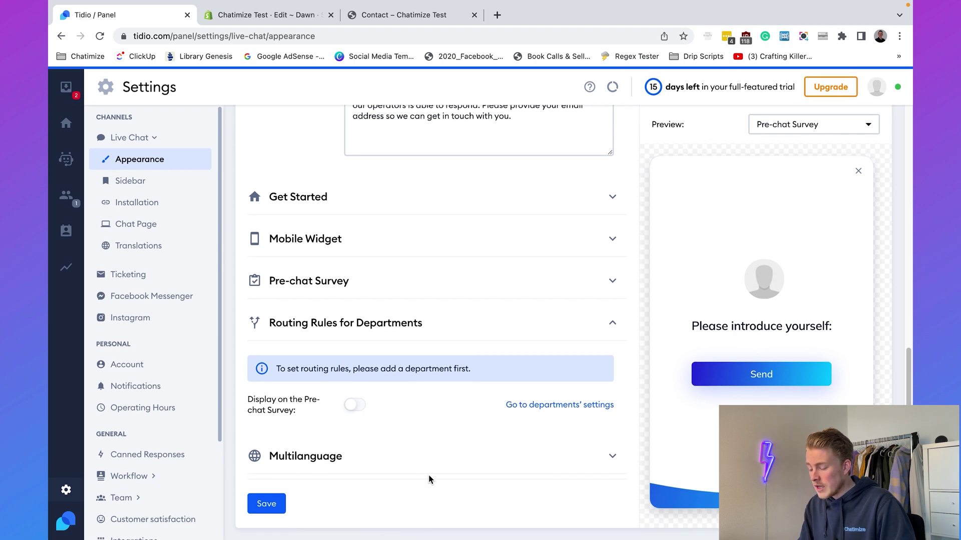
pyautogui.click(421, 458)
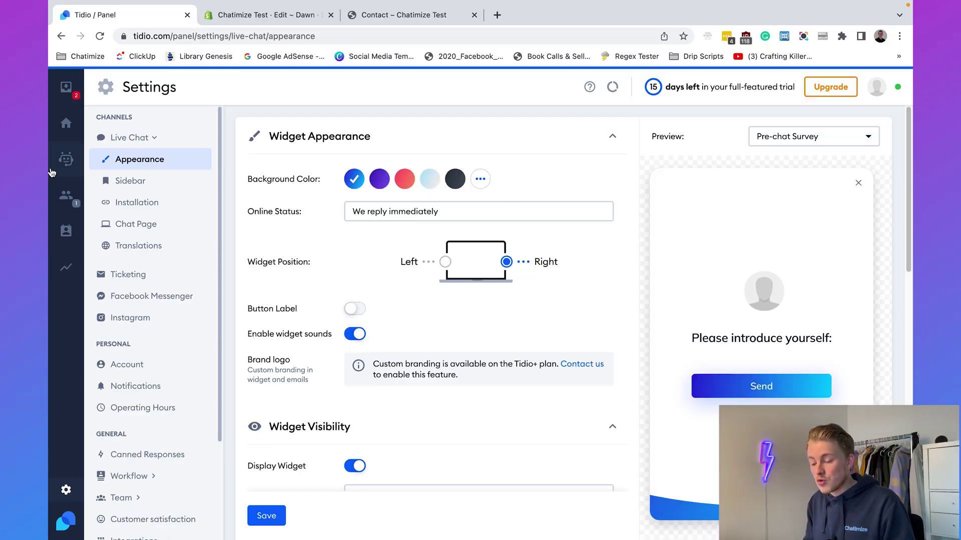
pyautogui.click(66, 159)
pyautogui.scroll(-1, 507, 224)
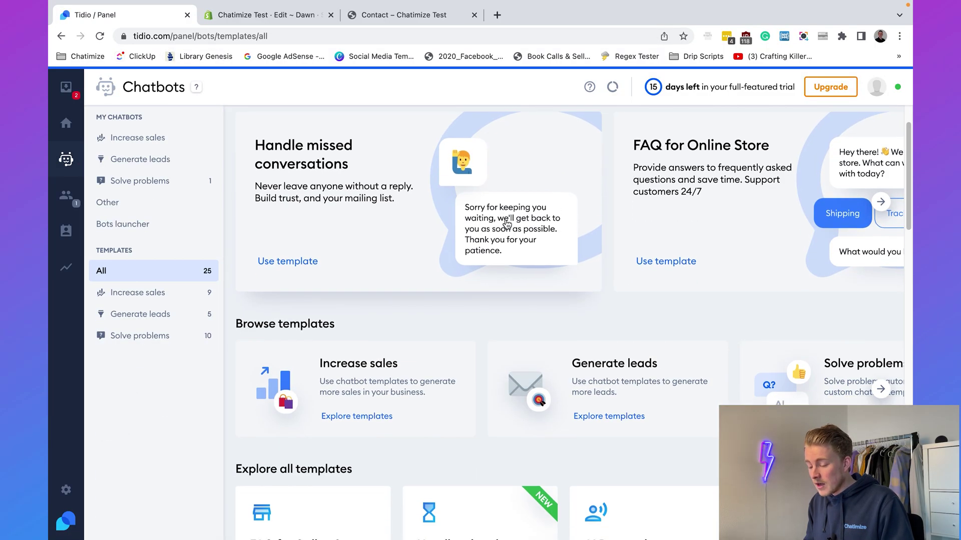
# Filter templates to Increase sales and start a new bot from the Cart Booster template.
pyautogui.click(135, 297)
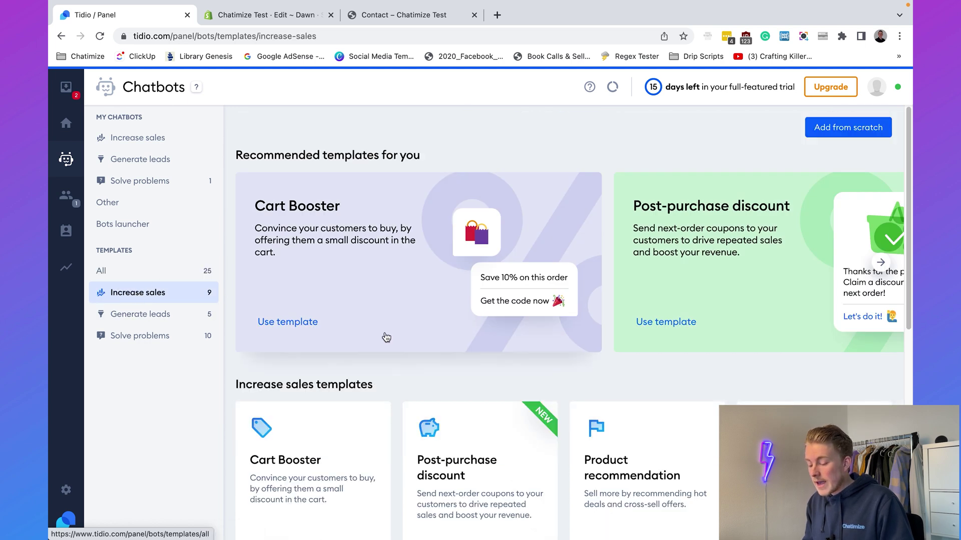
pyautogui.scroll(-4, 386, 337)
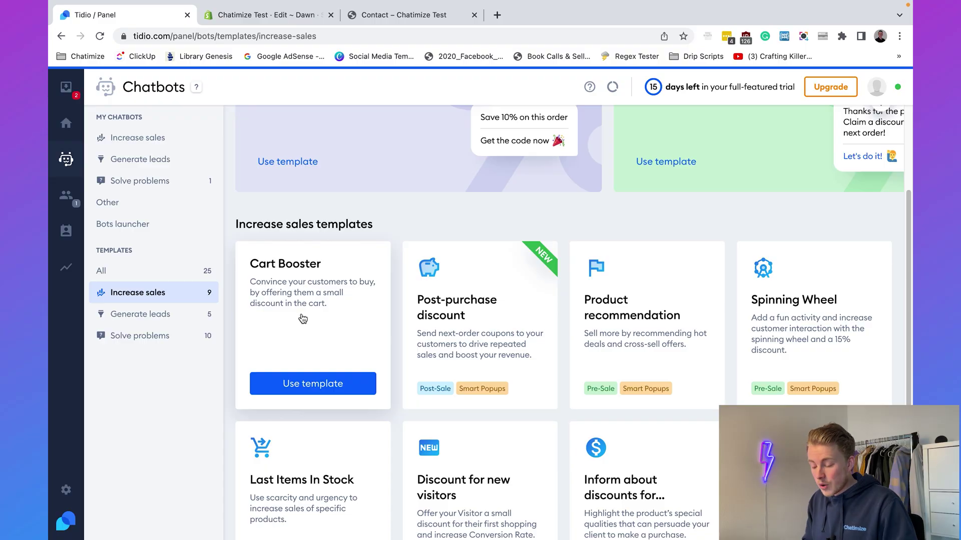
pyautogui.click(311, 390)
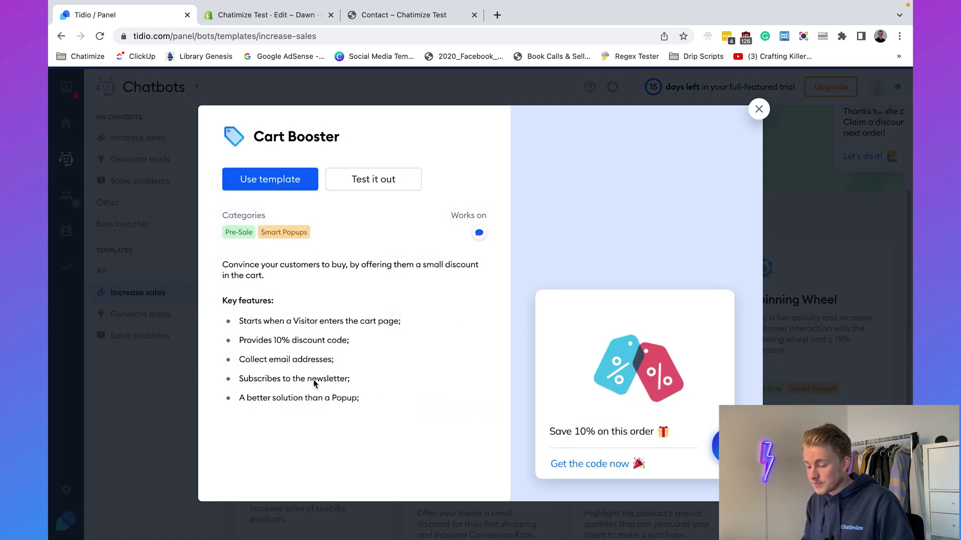
pyautogui.click(294, 180)
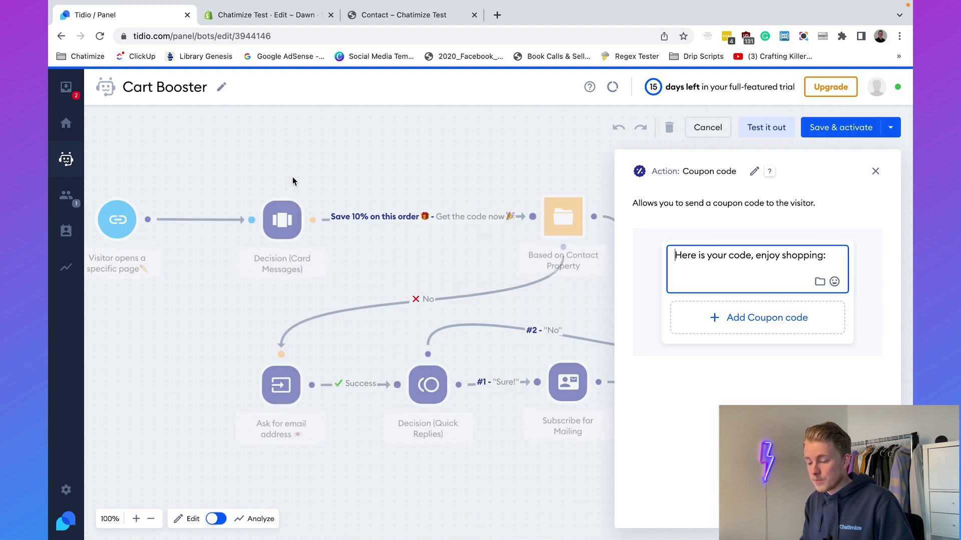
# Close the coupon code panel and review the trigger's /cart page address, leaving it unchanged.
pyautogui.click(877, 171)
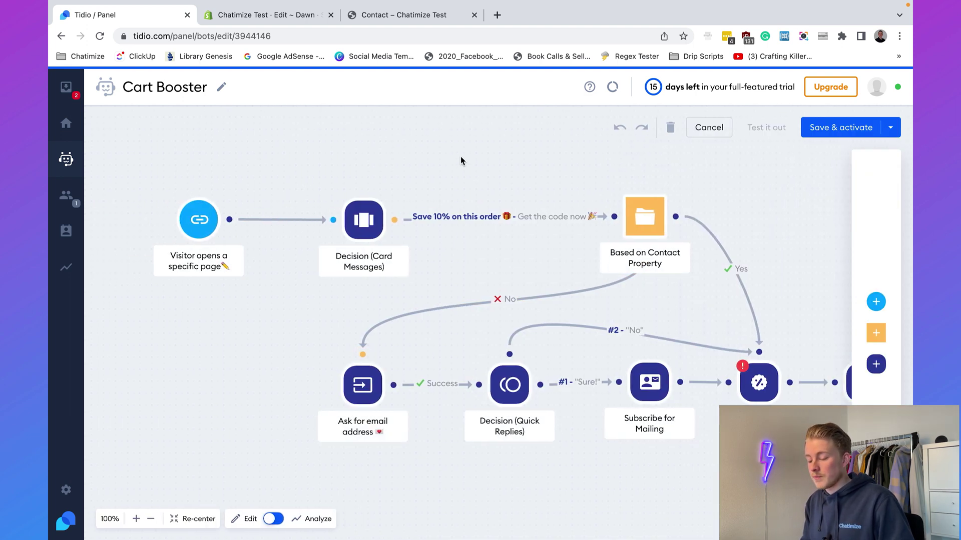
pyautogui.click(199, 213)
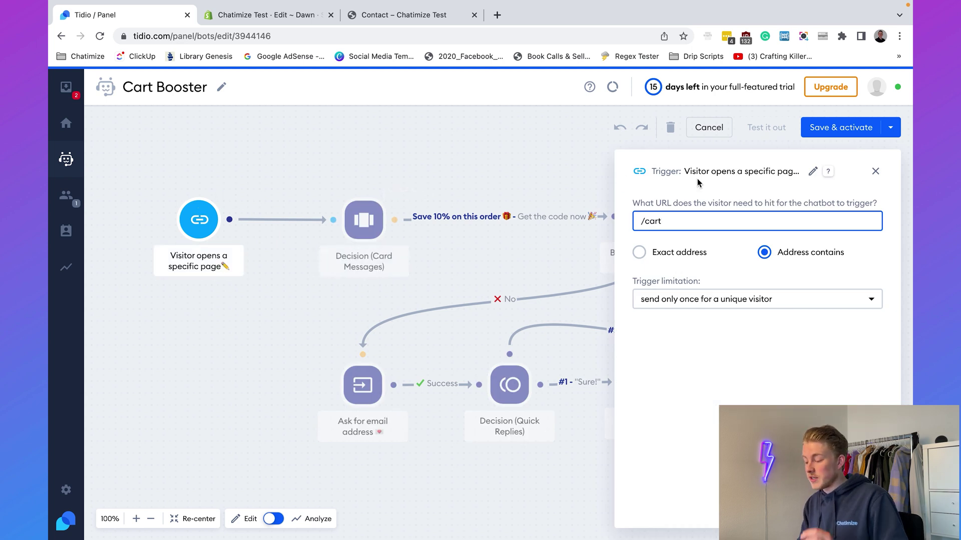
pyautogui.moveTo(671, 220); pyautogui.dragTo(640, 219)
pyautogui.click(689, 389)
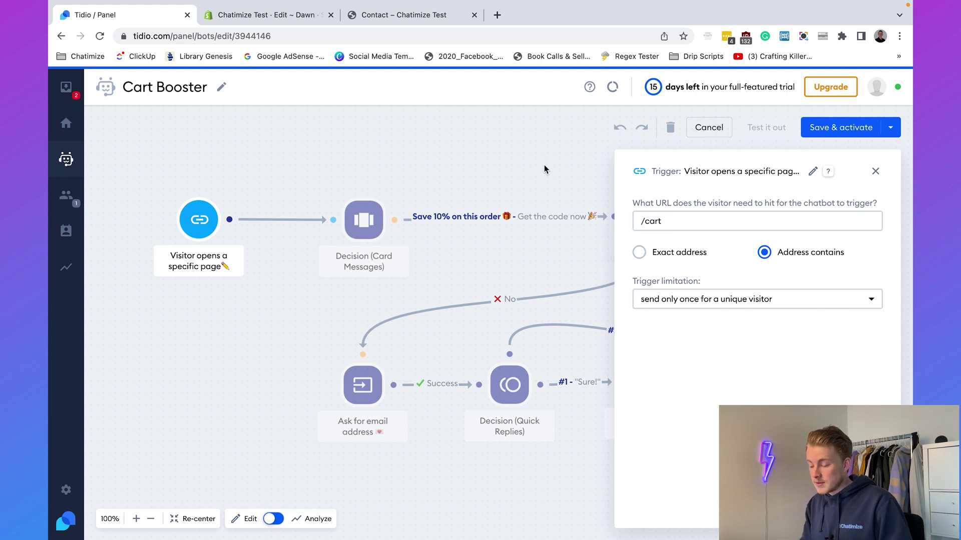
pyautogui.click(434, 195)
# Review the 10%-off card message, its Get the code now reply and the email-set condition.
pyautogui.click(364, 221)
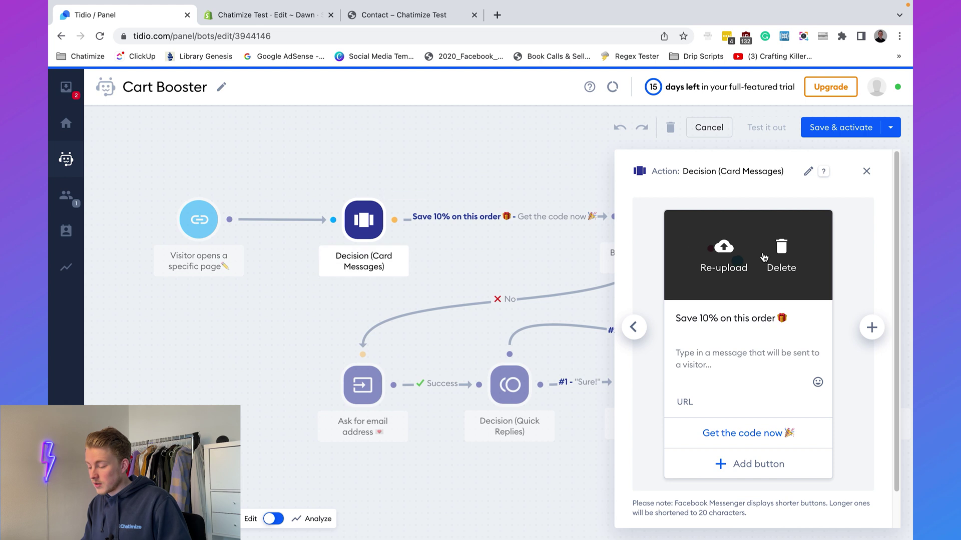
pyautogui.click(706, 366)
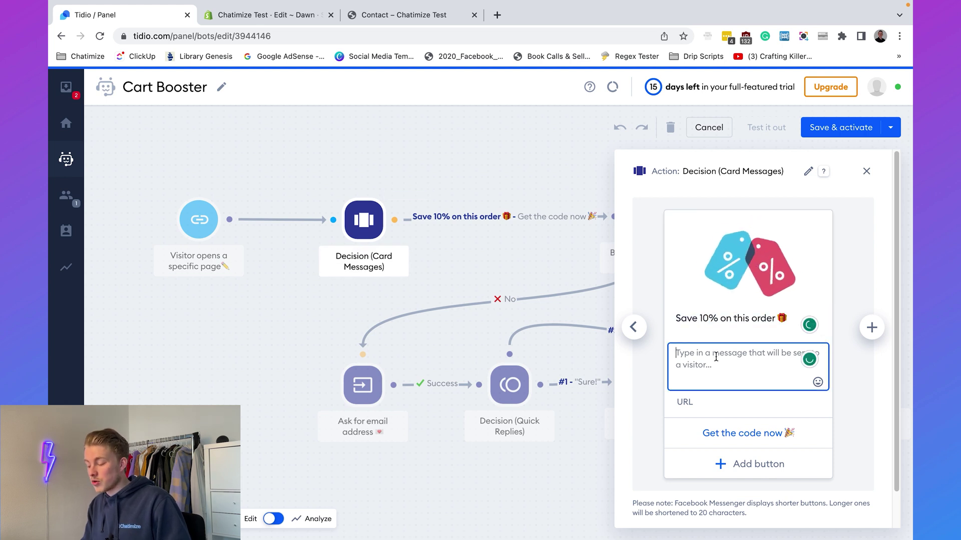
pyautogui.click(687, 432)
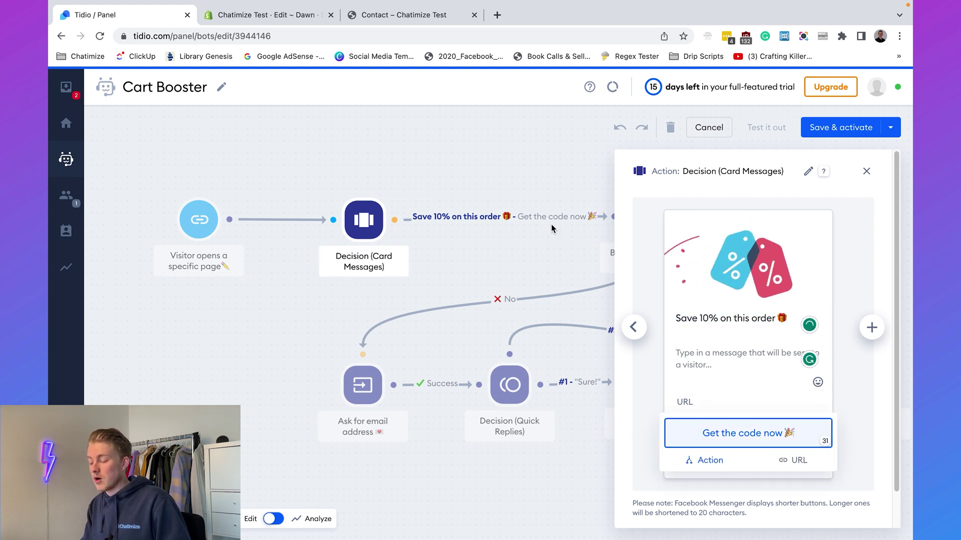
pyautogui.click(530, 197)
pyautogui.moveTo(368, 212)
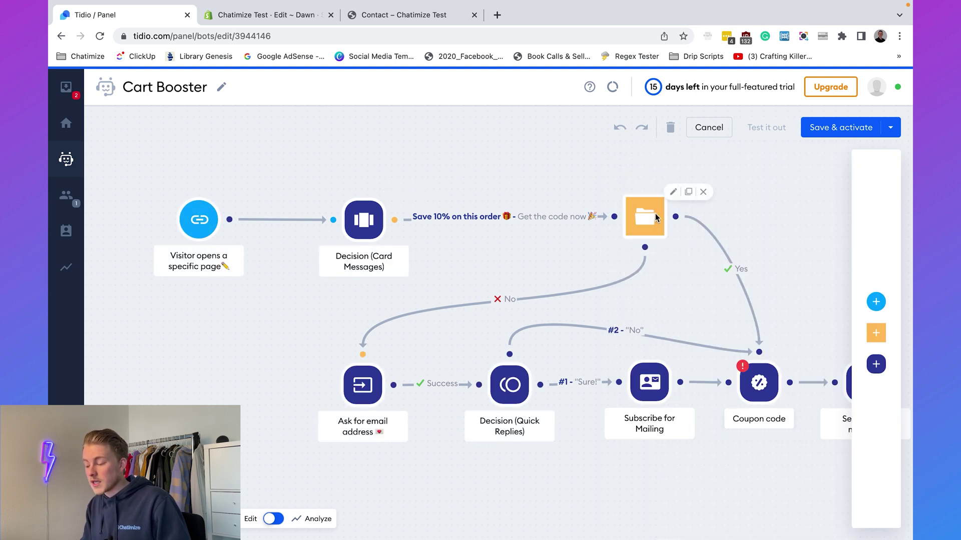
pyautogui.click(645, 216)
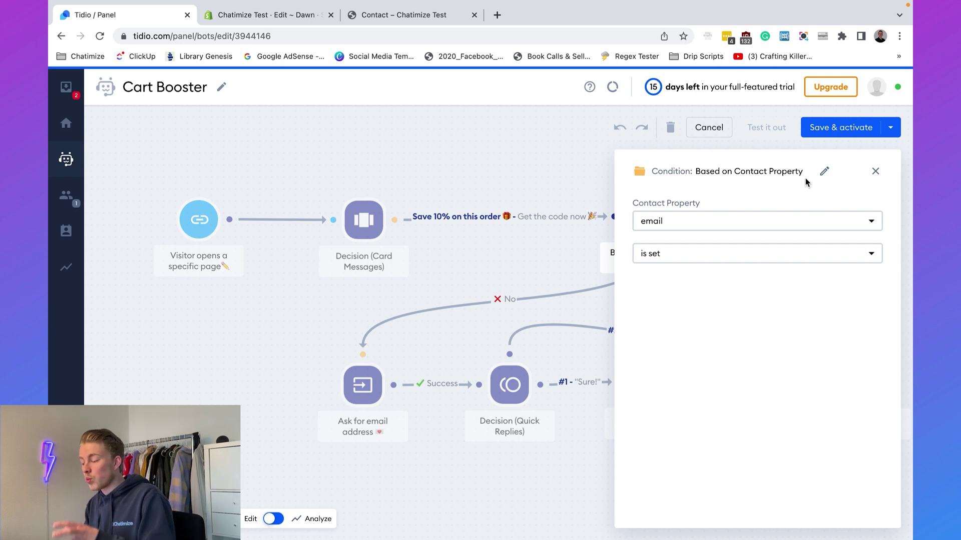
pyautogui.click(874, 171)
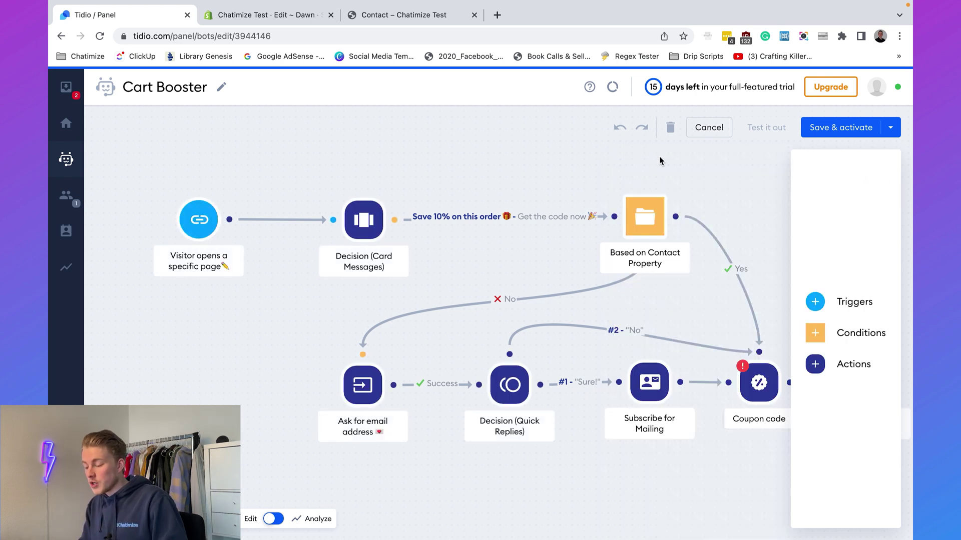
# Review the texts of the Coupon code and Send a chat message steps.
pyautogui.moveTo(607, 187); pyautogui.dragTo(443, 178)
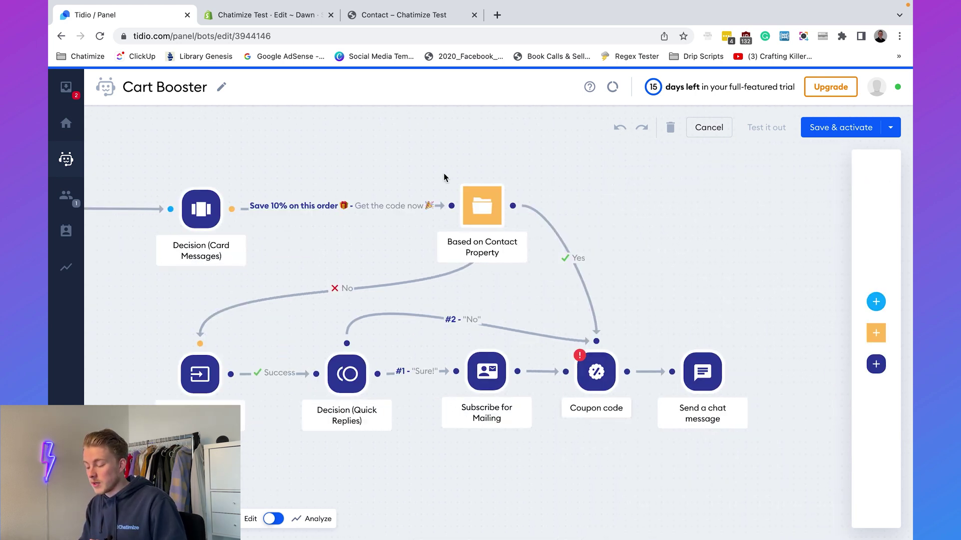
pyautogui.click(591, 386)
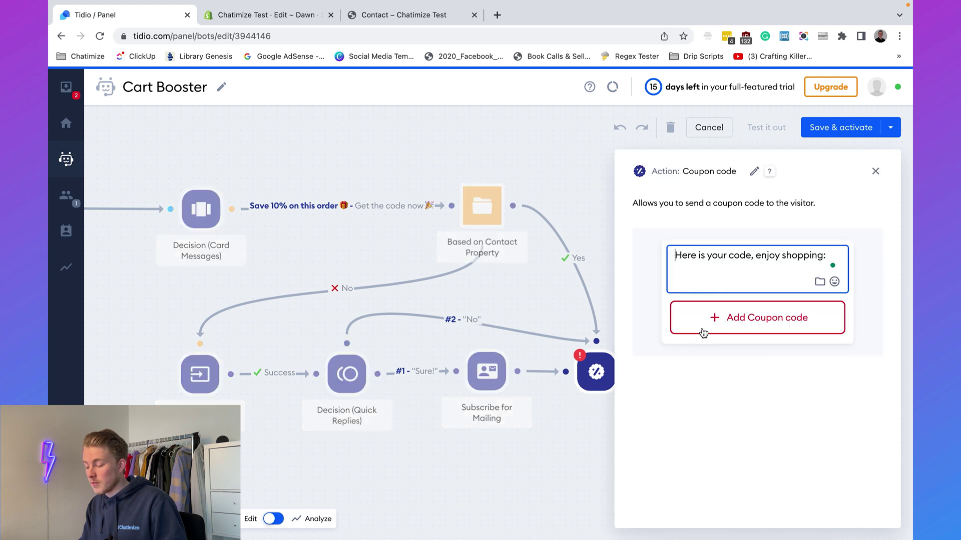
pyautogui.tripleClick(739, 256)
pyautogui.click(578, 211)
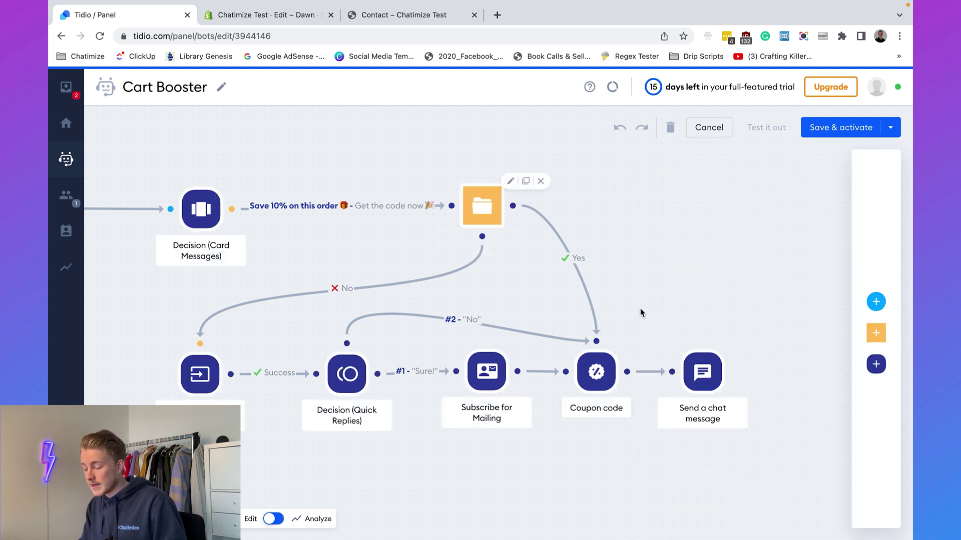
pyautogui.click(709, 368)
pyautogui.tripleClick(747, 242)
pyautogui.click(588, 201)
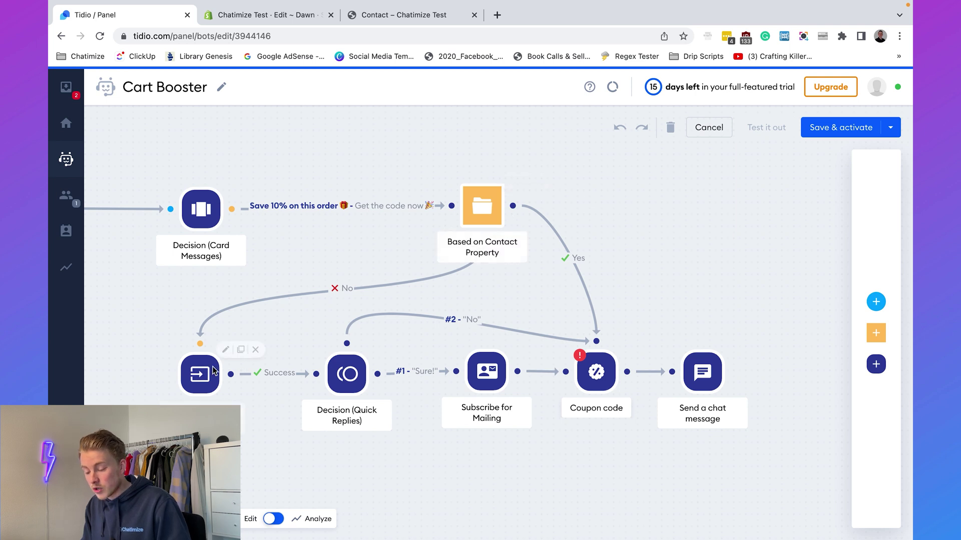
# Review the email question and quick replies texts, then begin adding a coupon to the Coupon code step.
pyautogui.click(198, 377)
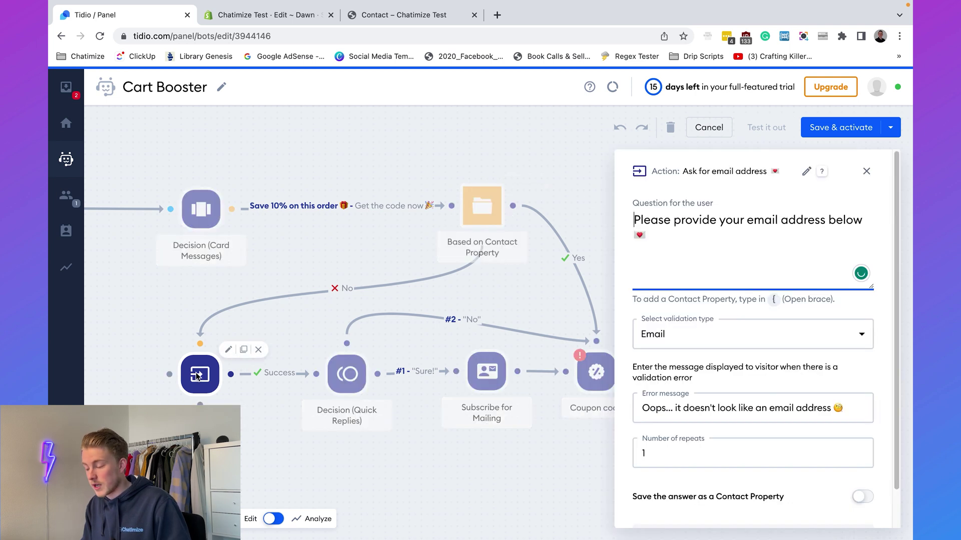
pyautogui.tripleClick(714, 228)
pyautogui.press('Right')
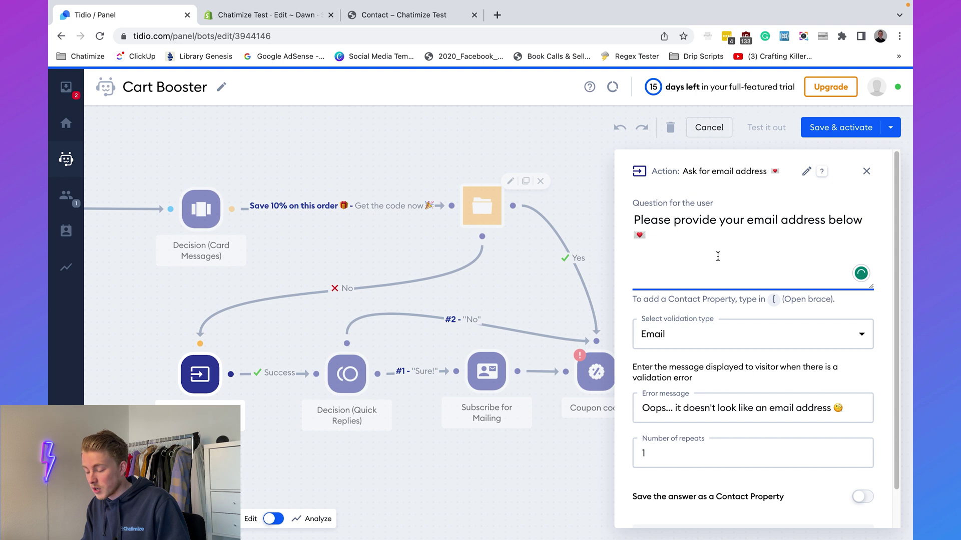
pyautogui.click(421, 295)
pyautogui.click(351, 372)
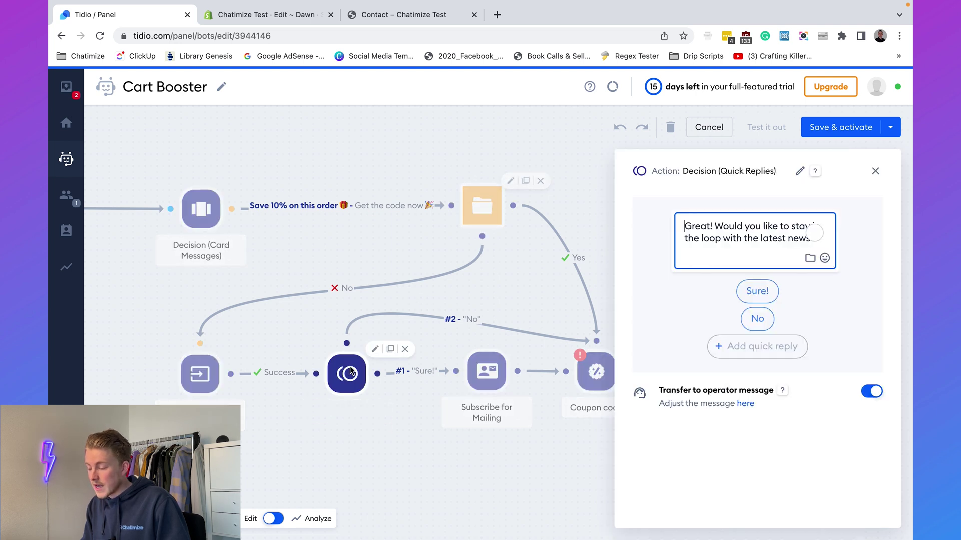
pyautogui.tripleClick(718, 237)
pyautogui.click(718, 238)
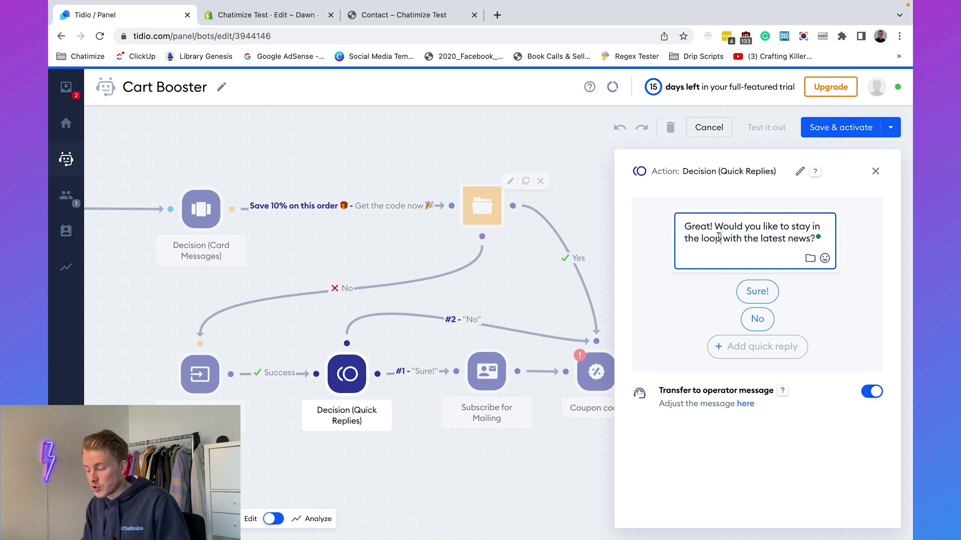
pyautogui.click(506, 271)
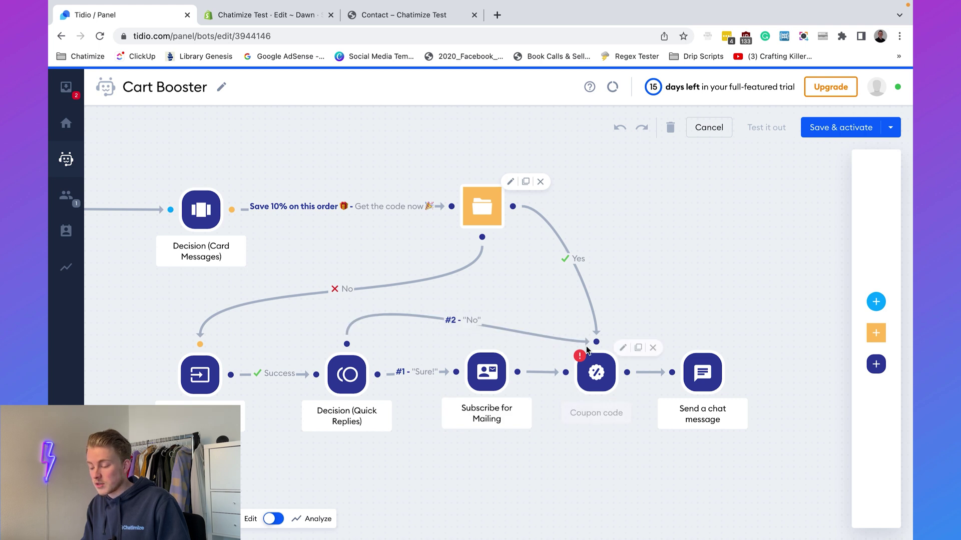
pyautogui.click(595, 375)
pyautogui.click(774, 319)
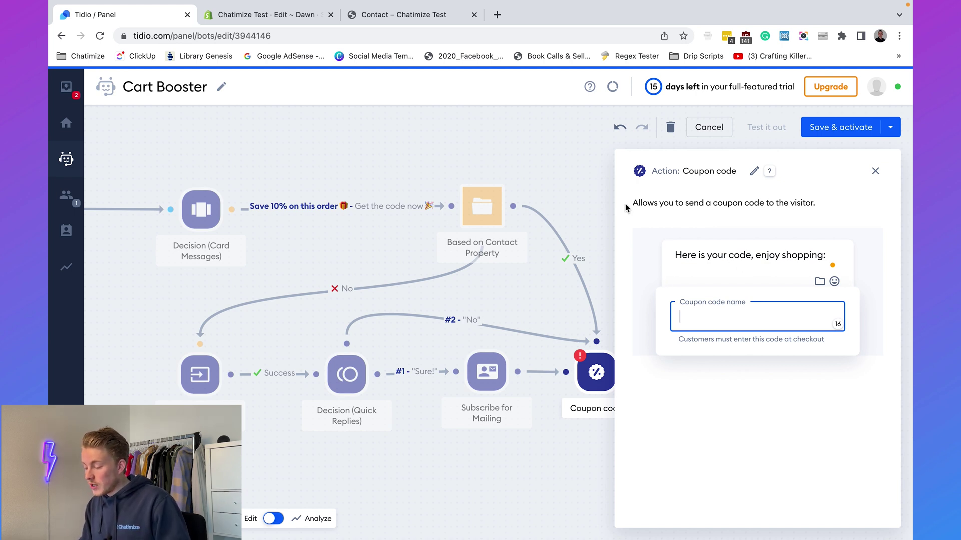
# Leave the theme editor and start a new Amount off order discount in Shopify.
pyautogui.click(277, 19)
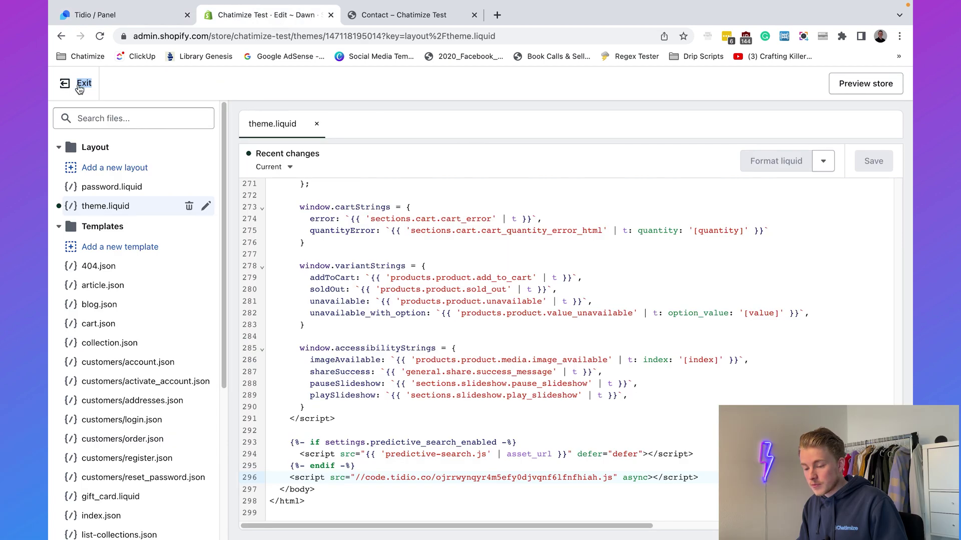
pyautogui.click(83, 86)
pyautogui.click(108, 241)
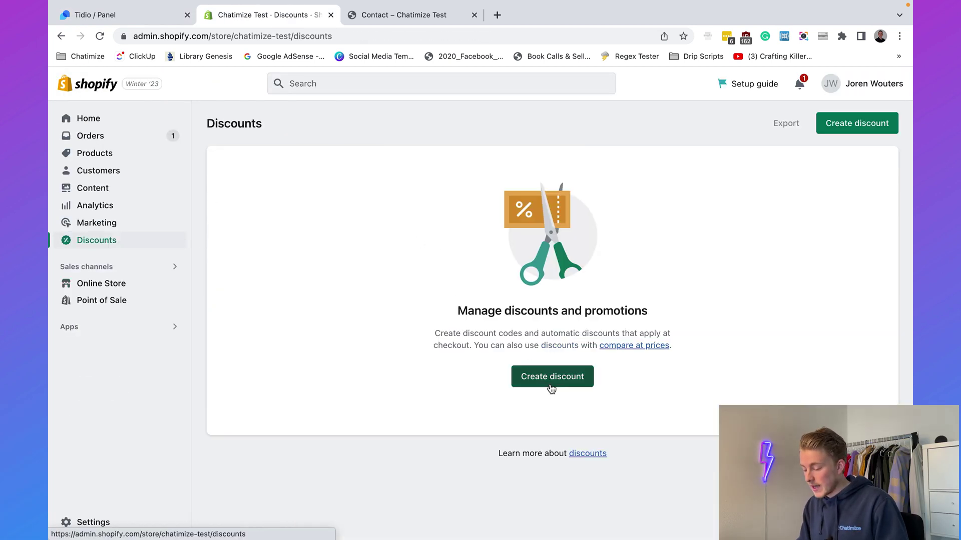
pyautogui.click(551, 385)
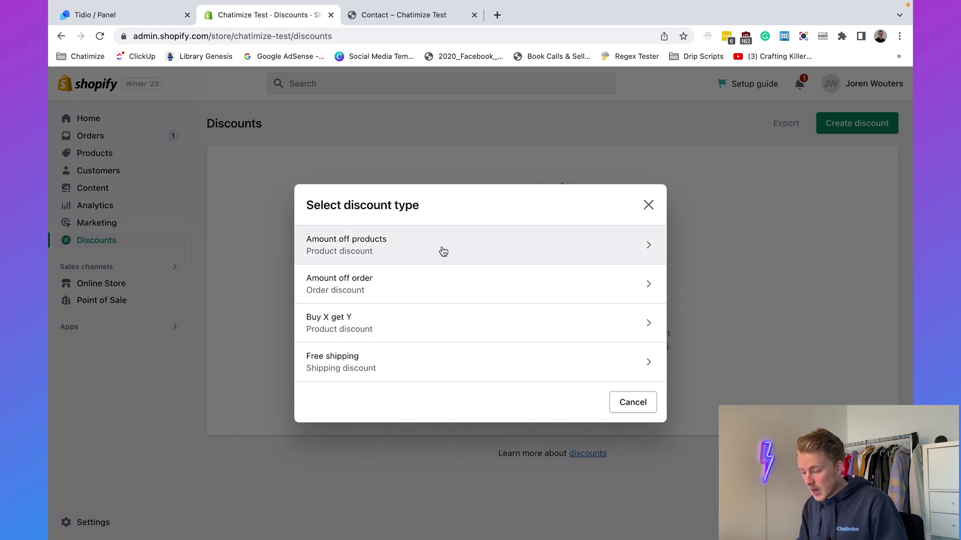
pyautogui.click(435, 289)
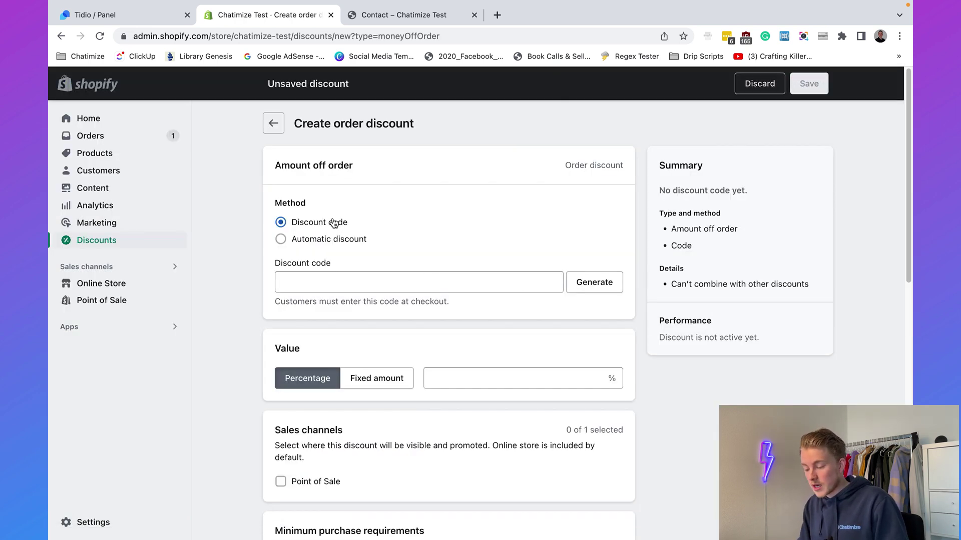
# Enter discount code chatimize10 with a 10% percentage value and save it.
pyautogui.click(332, 284)
pyautogui.write('chatimize10')
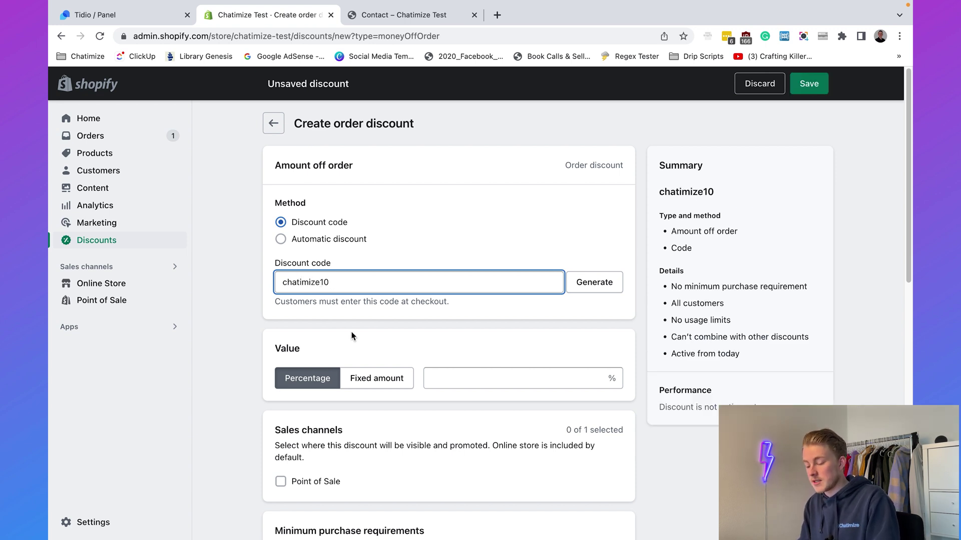
pyautogui.click(352, 336)
pyautogui.scroll(-2, 400, 330)
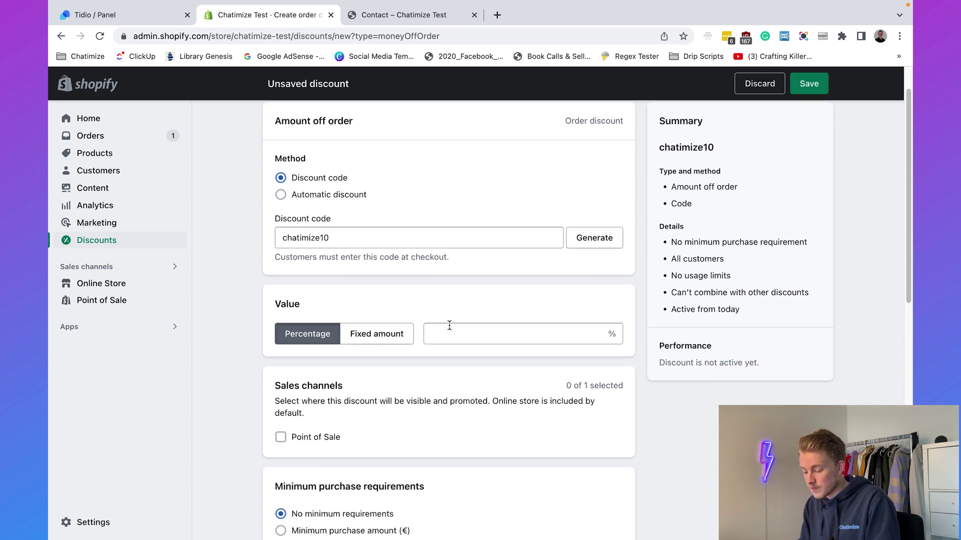
pyautogui.write('10')
pyautogui.click(239, 338)
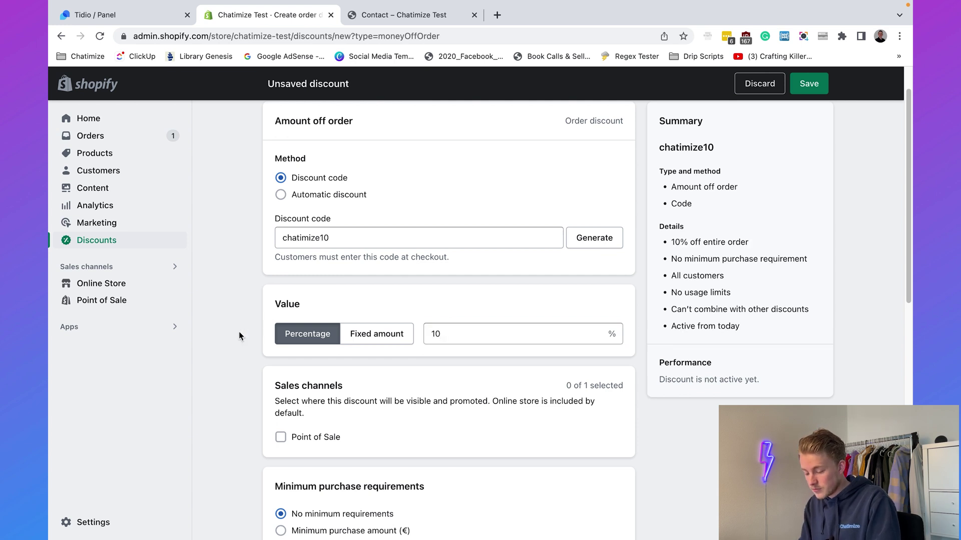
pyautogui.scroll(-7, 238, 331)
pyautogui.scroll(-2, 301, 279)
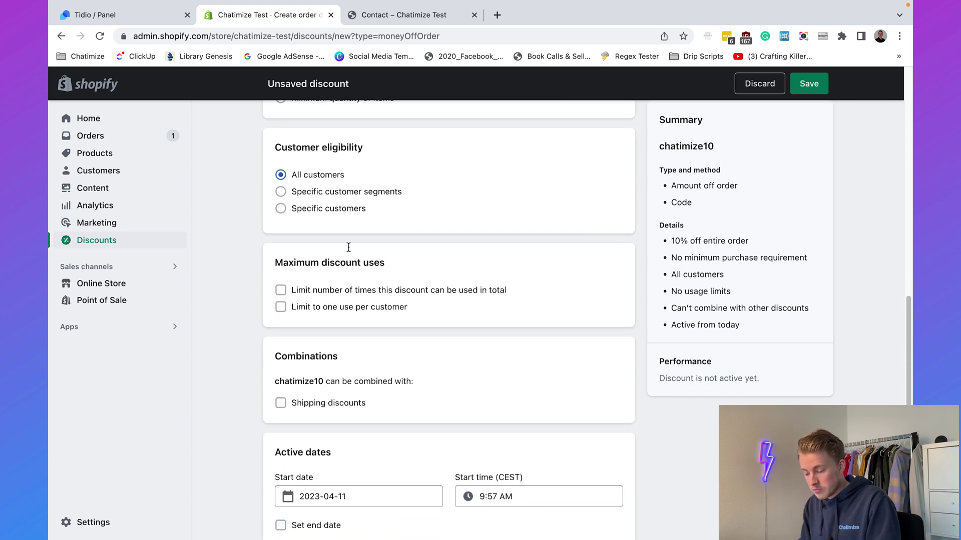
pyautogui.scroll(-1, 356, 392)
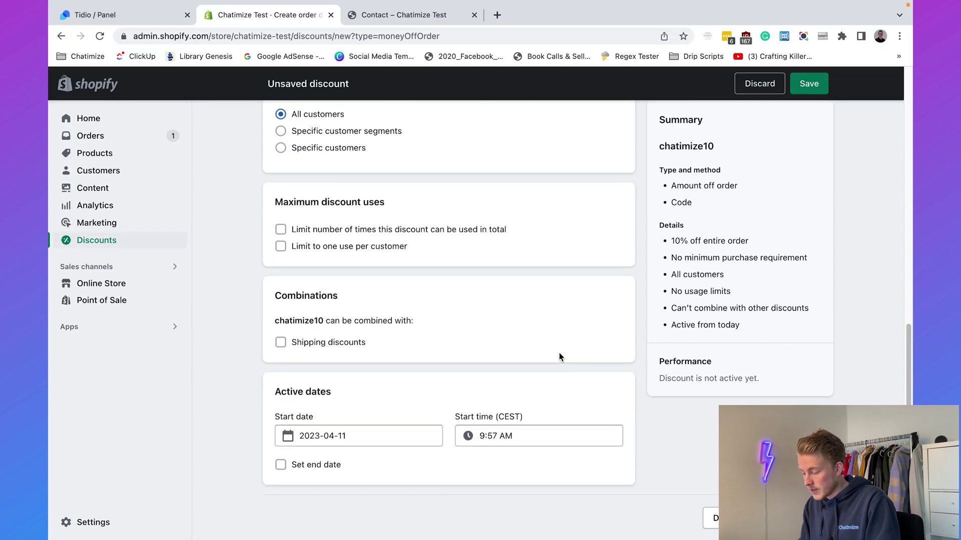
pyautogui.scroll(10, 560, 353)
pyautogui.scroll(-3, 559, 353)
pyautogui.scroll(-8, 559, 353)
pyautogui.click(809, 84)
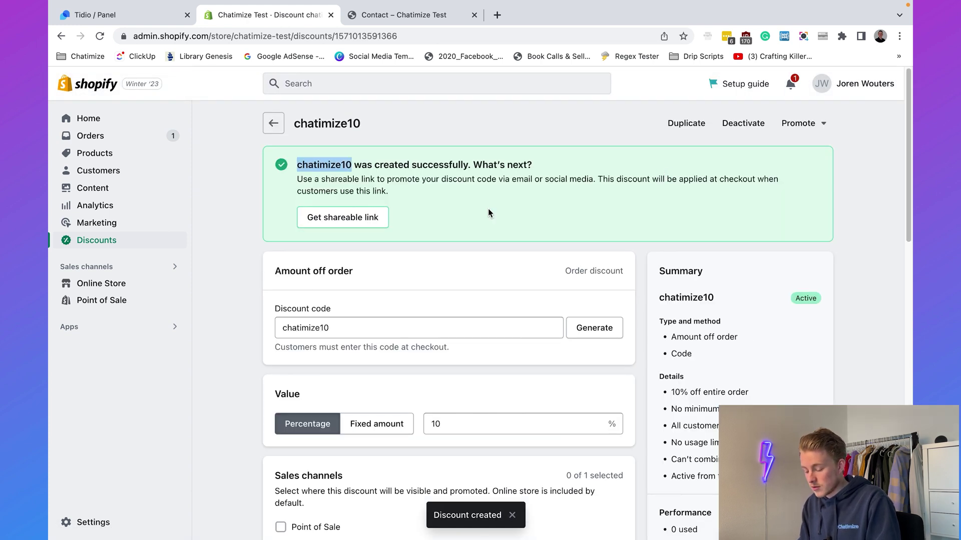
# Enter chatimize10 as the Coupon code name in the bot's coupon step.
pyautogui.hotkey('ctrl', 'shift', 'Tab')
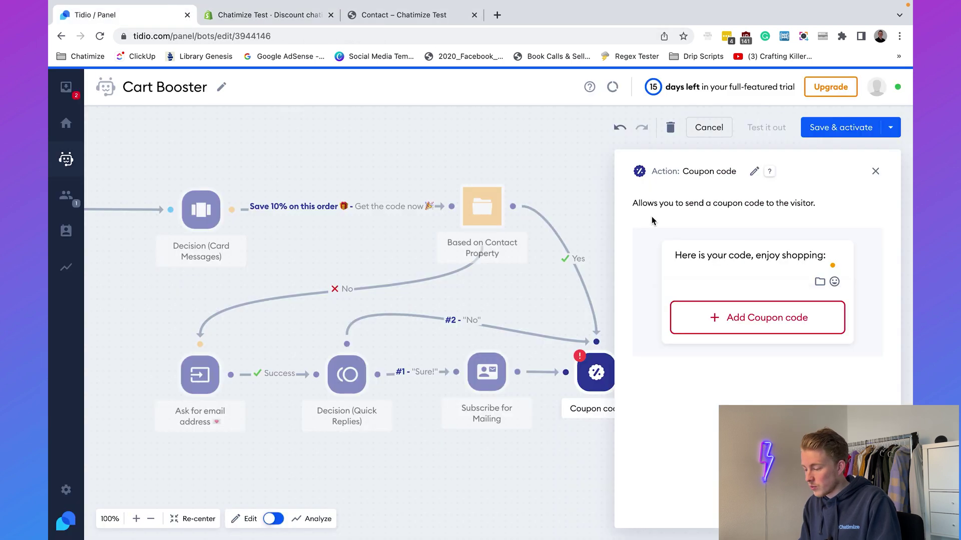
pyautogui.click(740, 325)
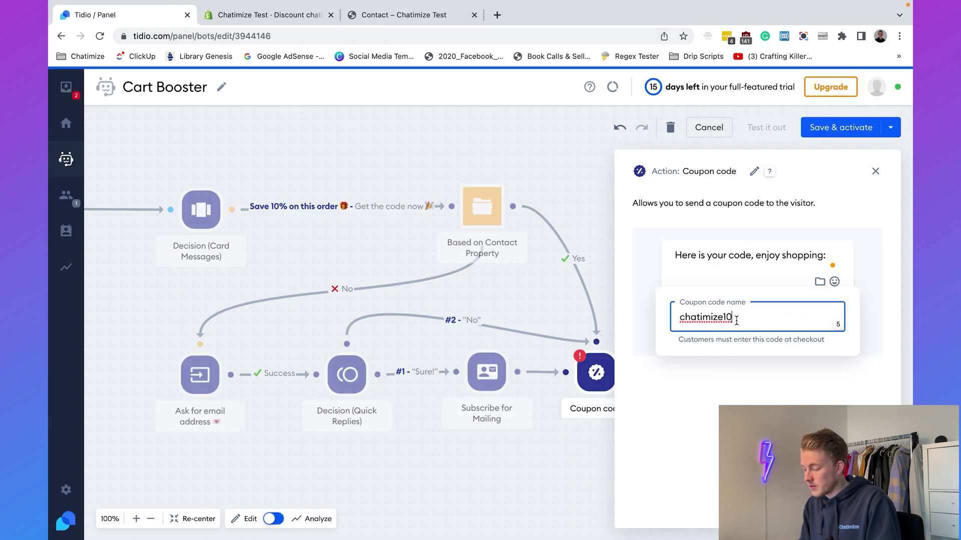
pyautogui.press('Return')
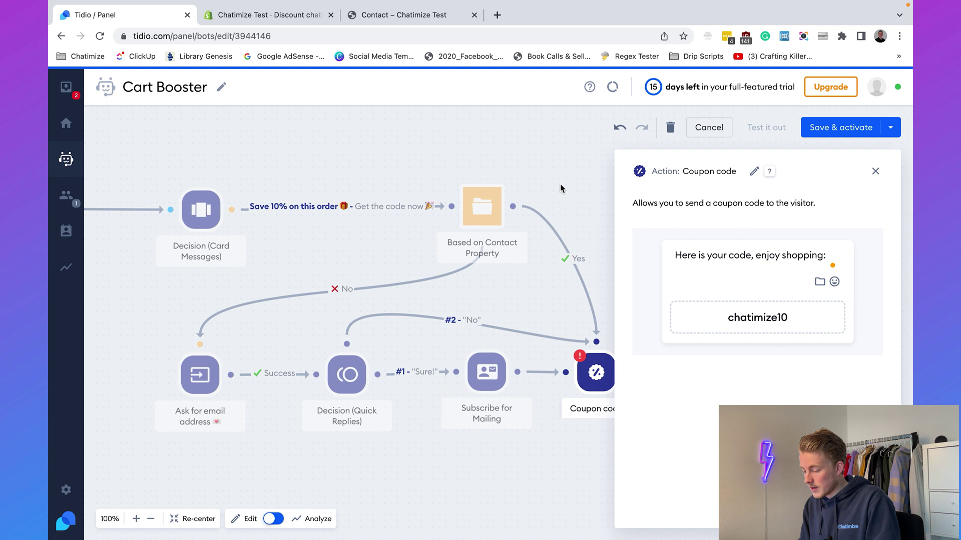
pyautogui.click(560, 188)
pyautogui.click(700, 371)
pyautogui.click(598, 194)
# Save and activate the Cart Booster bot and switch to the store's tab.
pyautogui.click(826, 129)
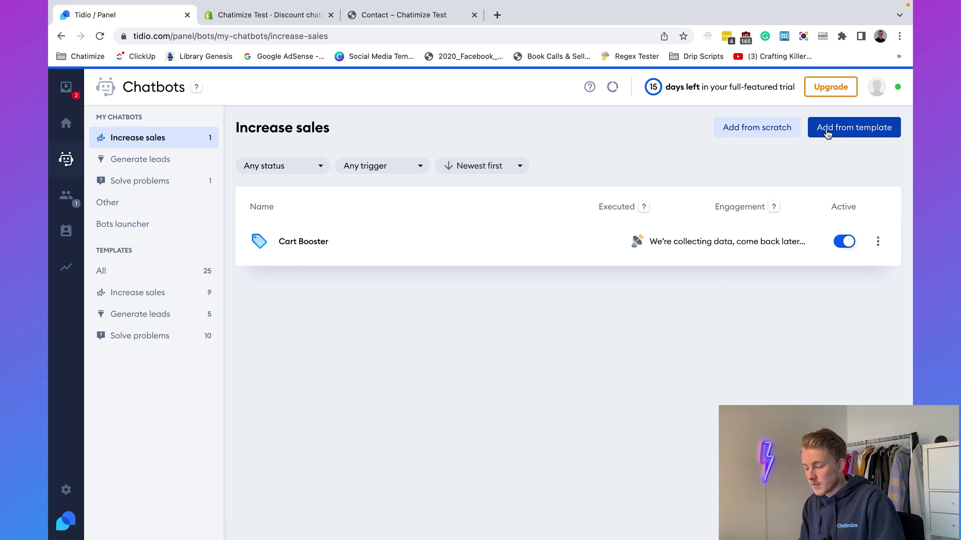
pyautogui.moveTo(392, 18)
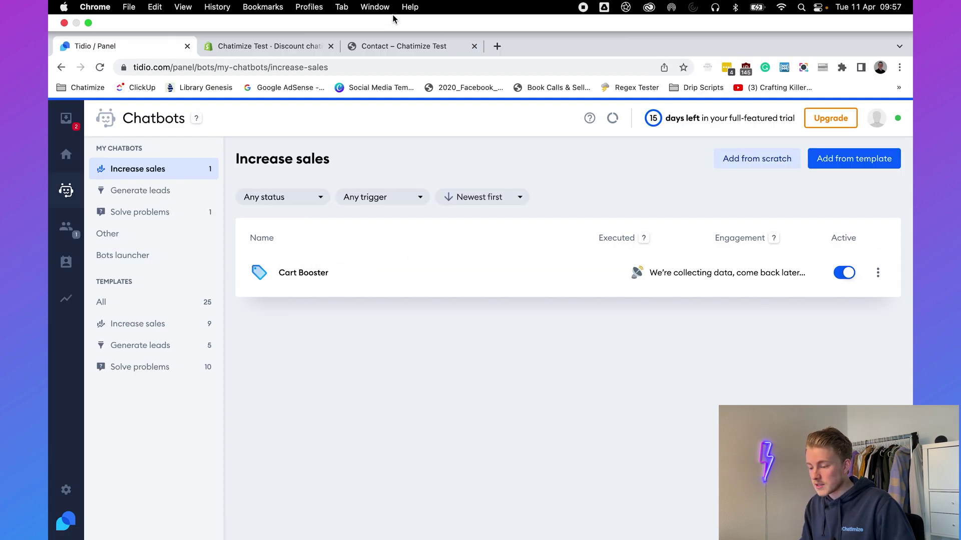
pyautogui.click(366, 46)
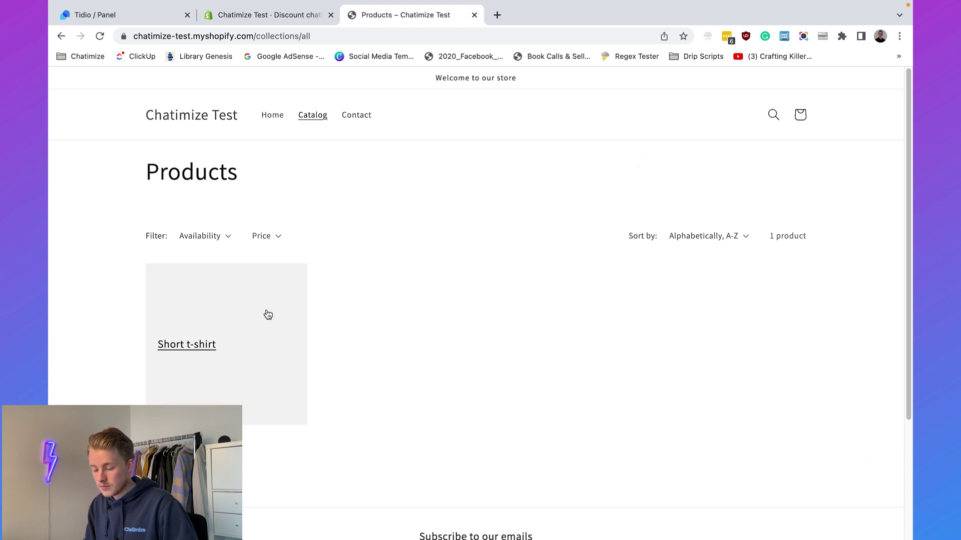
# Add the Short t-shirt to the cart and open the cart page.
pyautogui.click(267, 314)
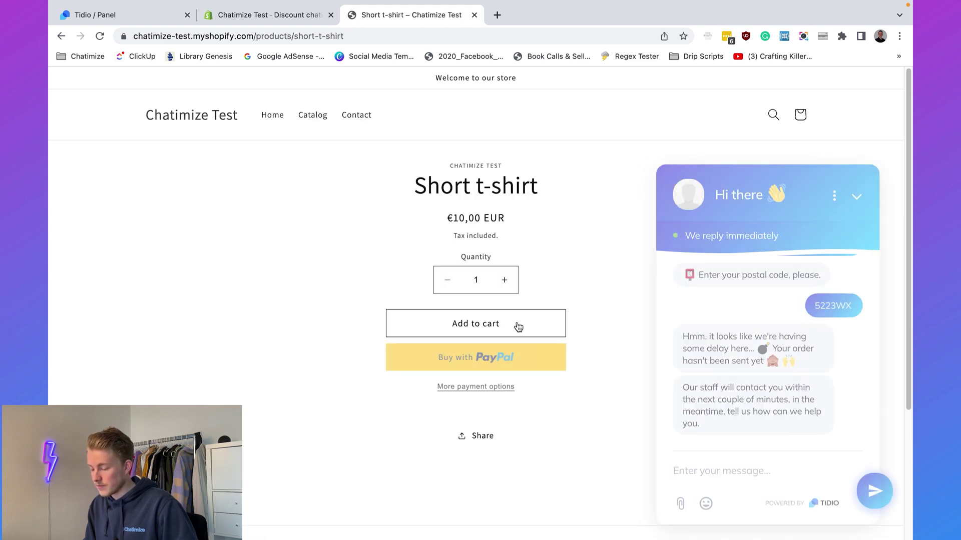
pyautogui.click(856, 196)
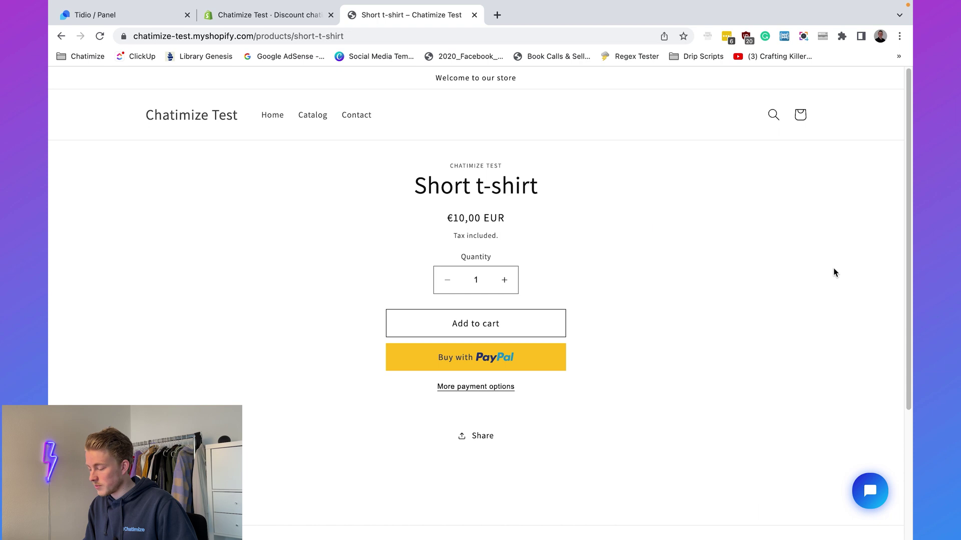
pyautogui.click(527, 331)
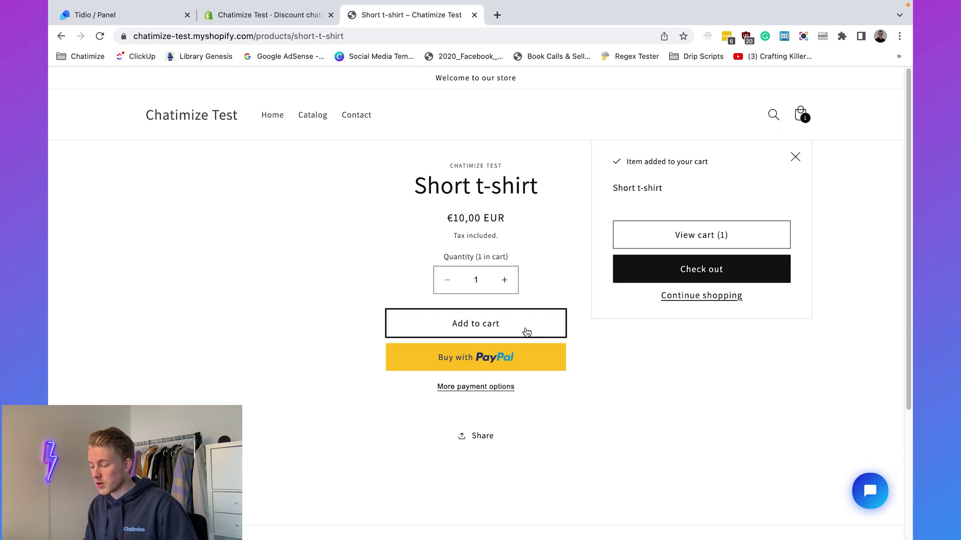
pyautogui.click(680, 245)
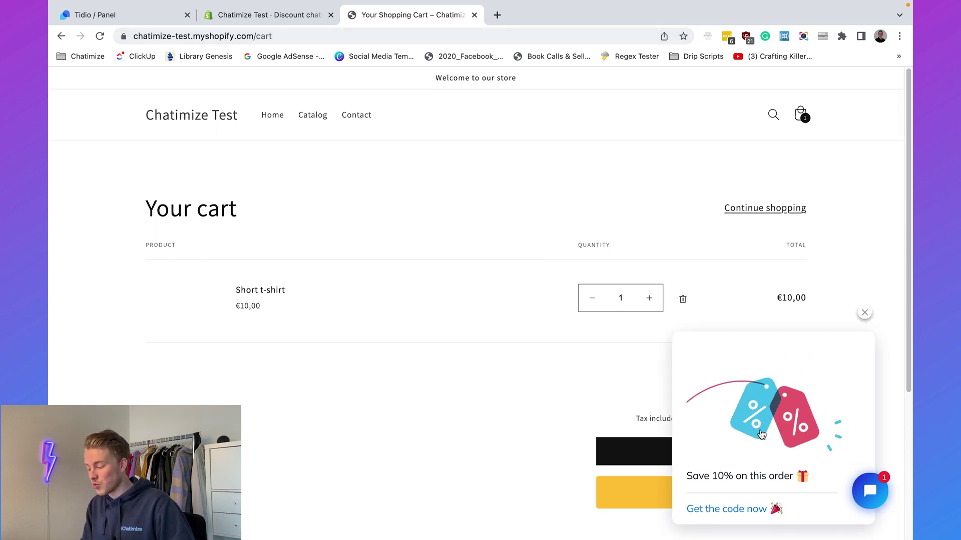
# Claim the 10% code from the chat bot by giving an e-mail address, then proceed to checkout.
pyautogui.click(728, 509)
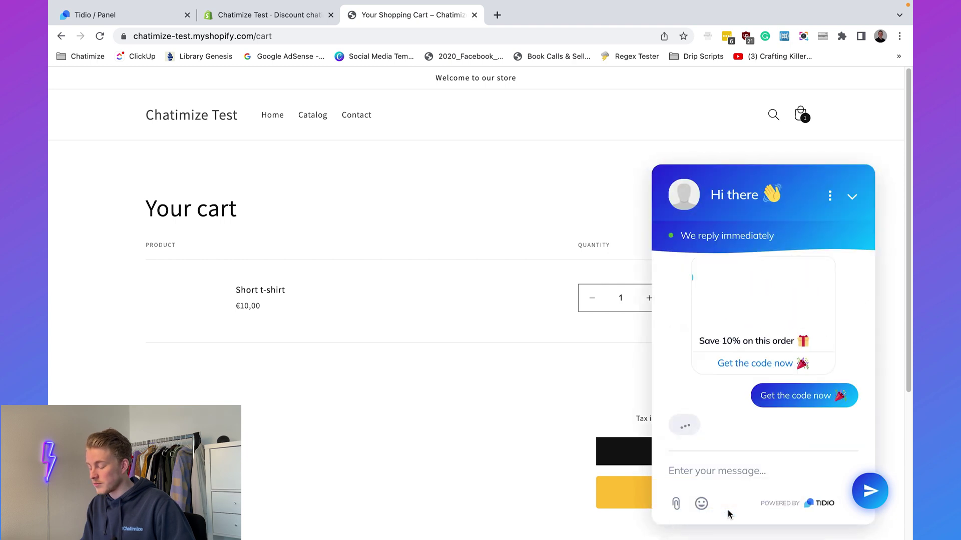
pyautogui.click(742, 468)
pyautogui.press('Return')
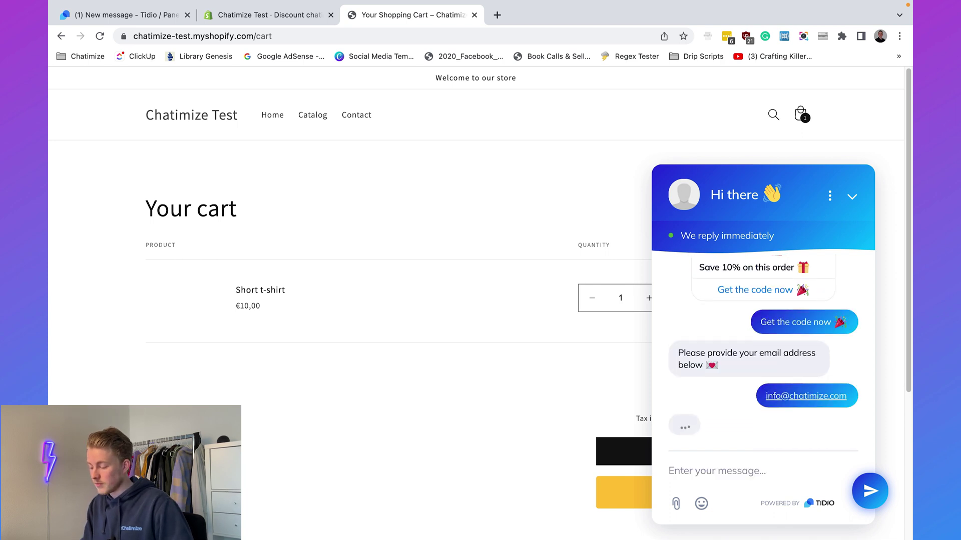
pyautogui.tripleClick(725, 375)
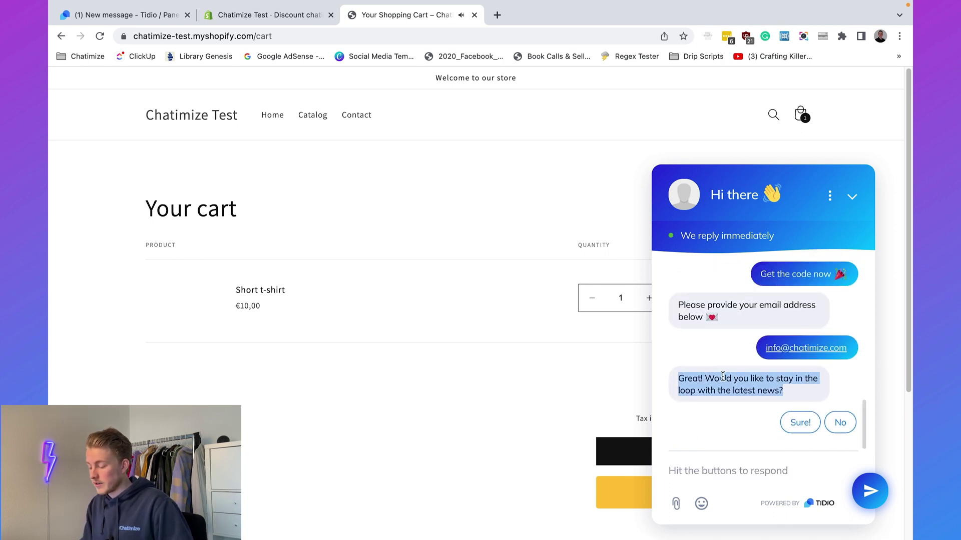
pyautogui.click(802, 439)
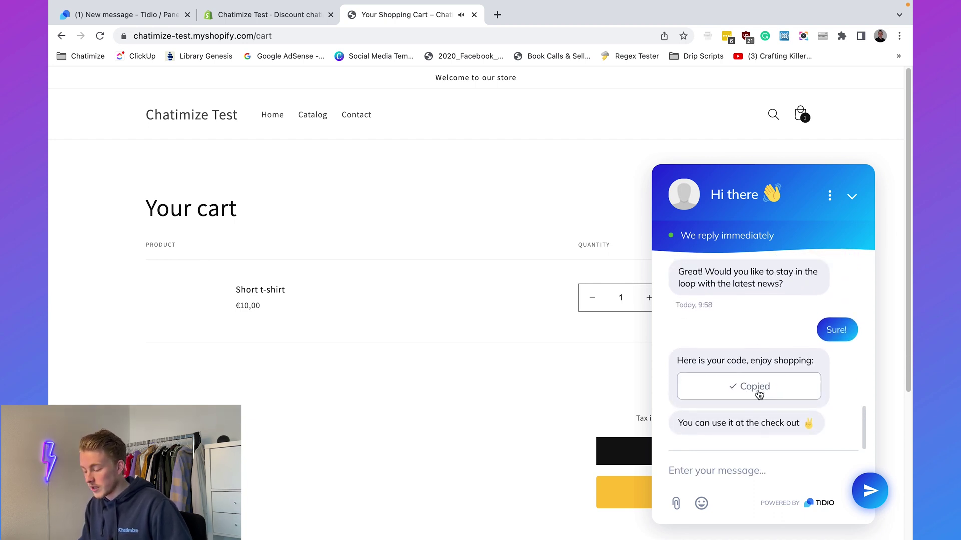
pyautogui.click(851, 195)
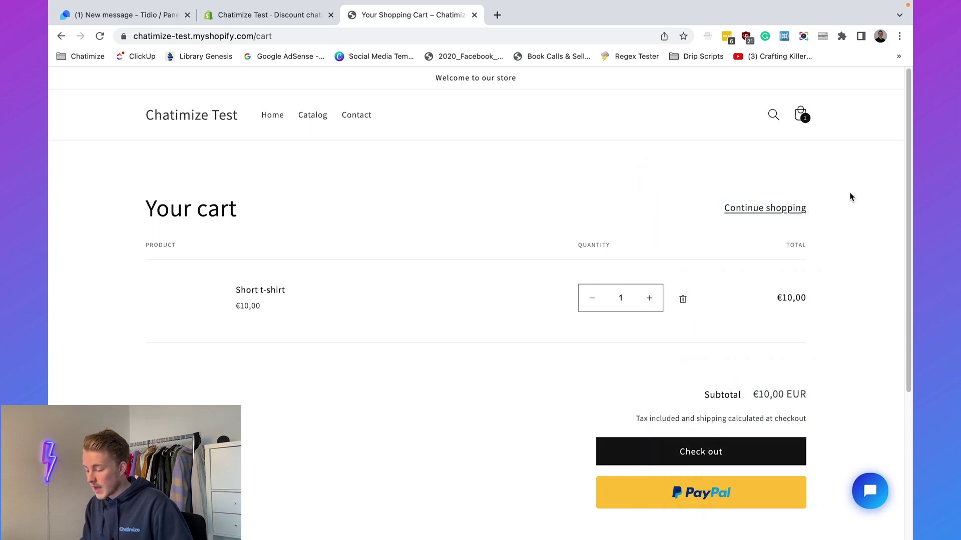
pyautogui.scroll(-2, 850, 355)
pyautogui.click(755, 372)
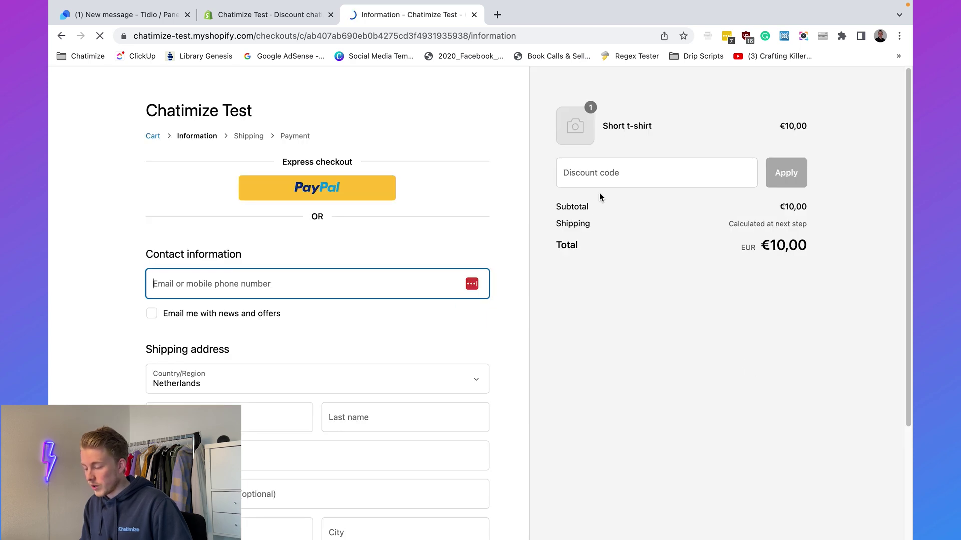
# Paste CHATIMIZE10 into the Discount code field and apply it, bringing the total to €9,00.
pyautogui.click(721, 180)
pyautogui.write('chatimize10')
pyautogui.click(779, 176)
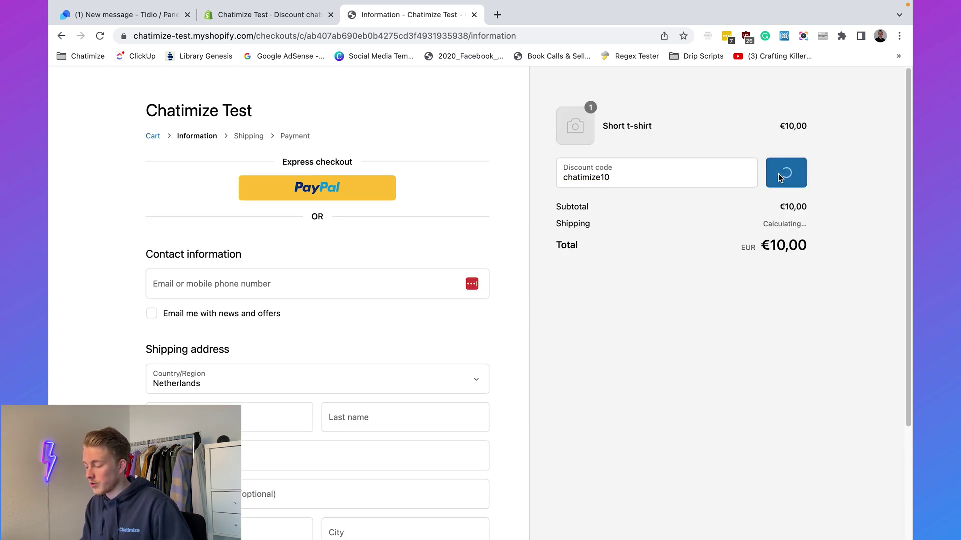
pyautogui.scroll(3, 734, 202)
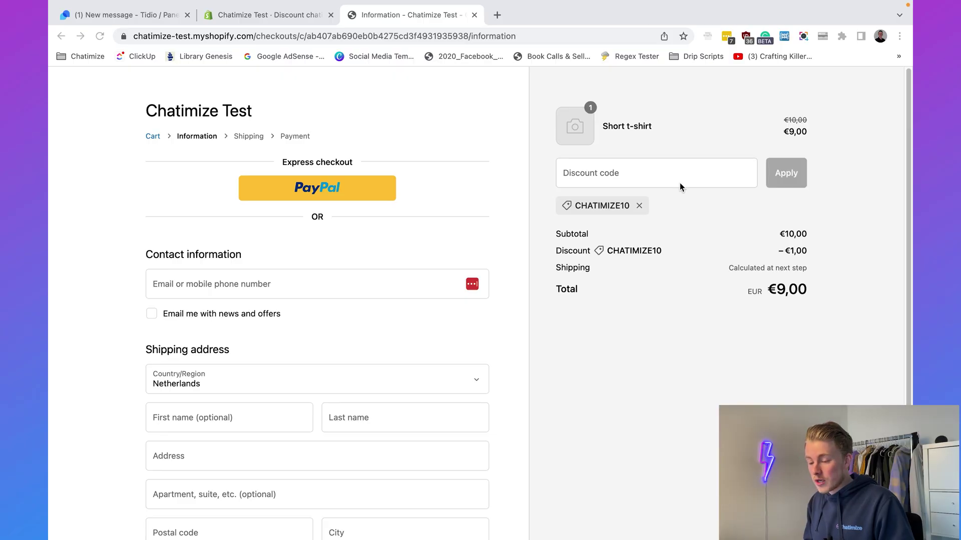
# Open Tidio Analytics and scroll through the Conversations statistics.
pyautogui.click(107, 7)
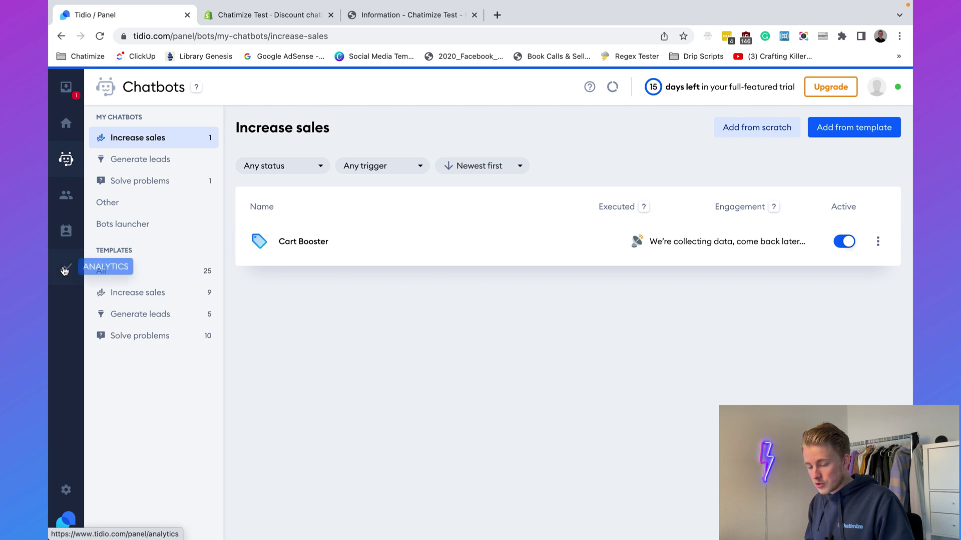
pyautogui.click(65, 269)
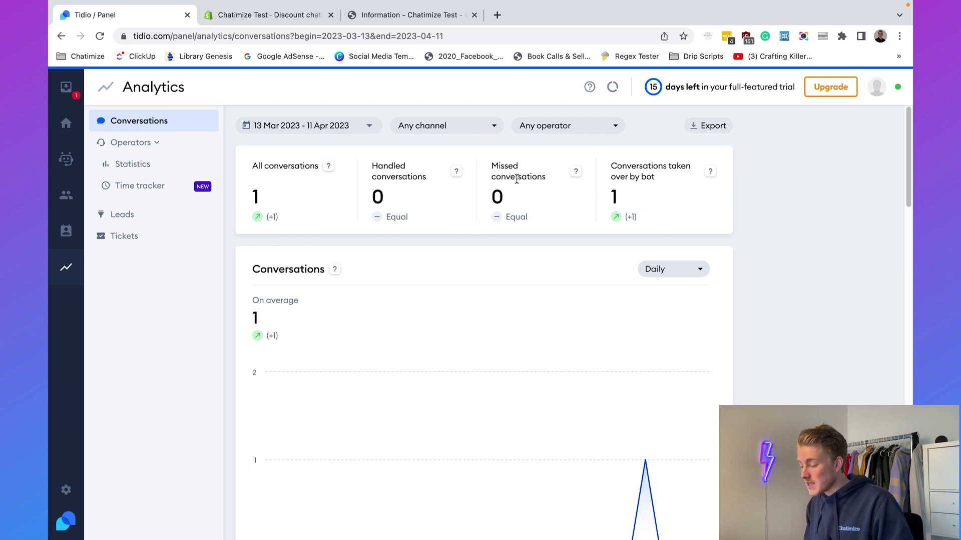
pyautogui.click(655, 169)
pyautogui.scroll(-10, 674, 187)
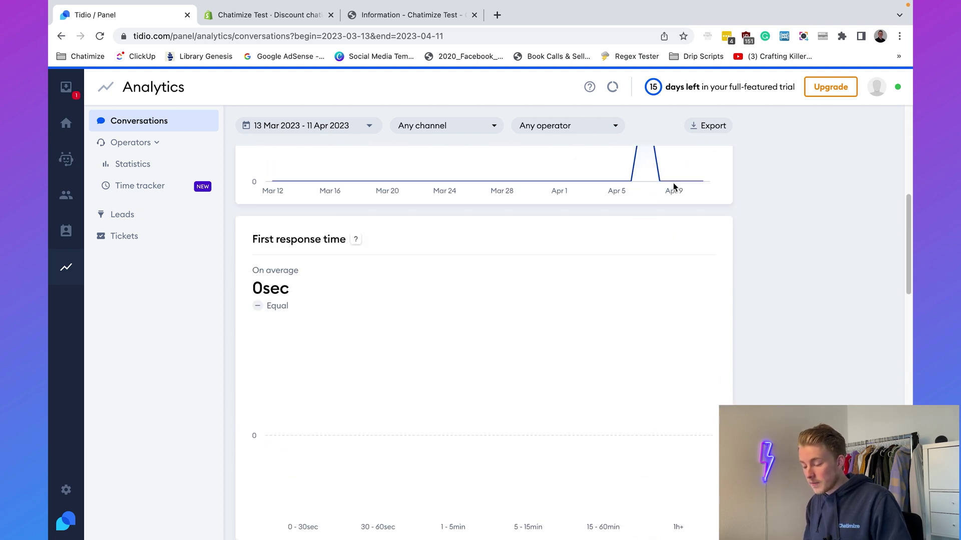
pyautogui.scroll(3, 671, 174)
pyautogui.click(398, 218)
pyautogui.scroll(-14, 397, 218)
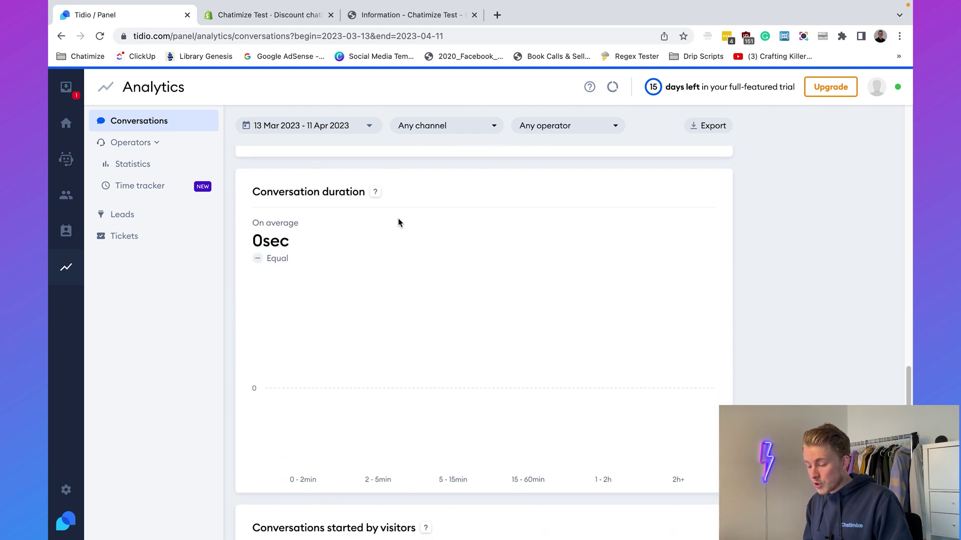
pyautogui.scroll(-5, 334, 190)
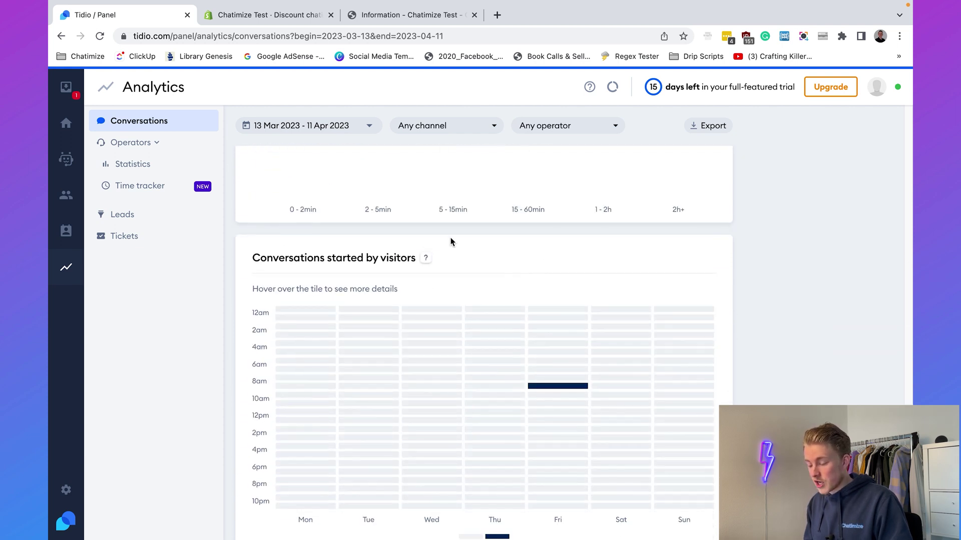
pyautogui.scroll(-1, 413, 275)
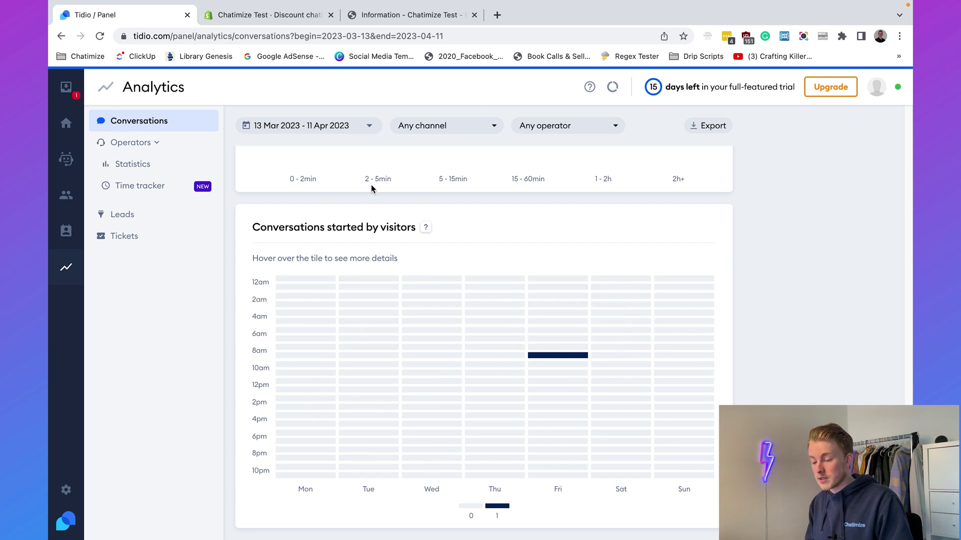
# Check the Operators, Time tracker, Leads (1 lead) and Tickets (0 tickets) statistics.
pyautogui.click(145, 143)
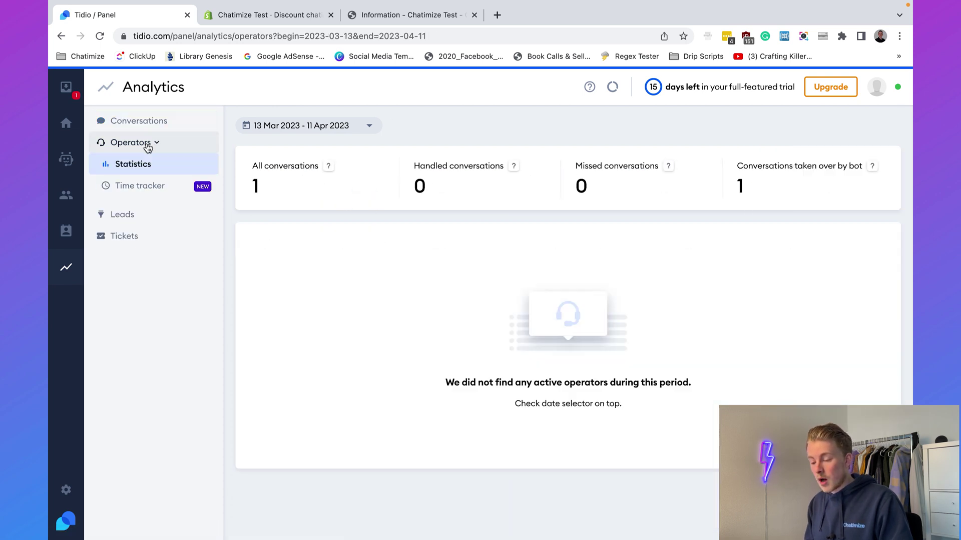
pyautogui.click(142, 187)
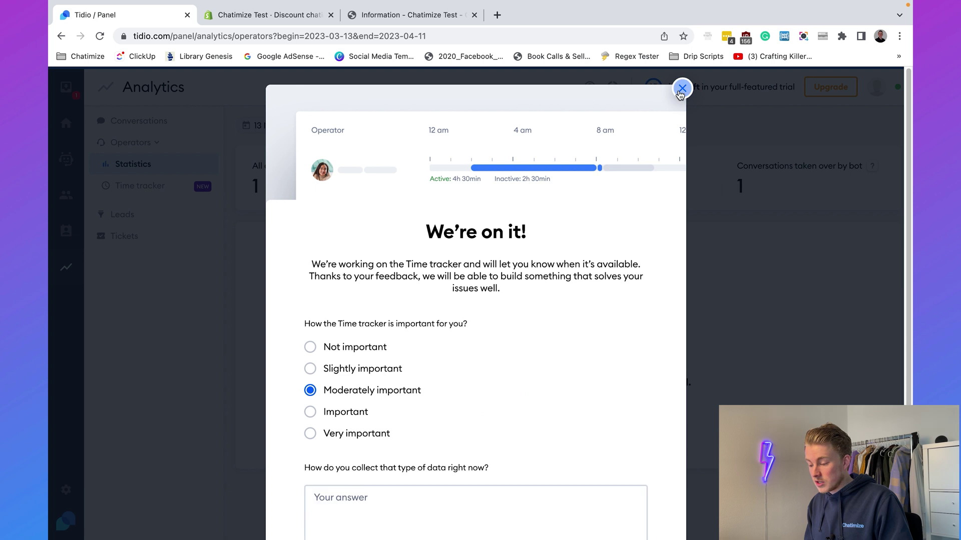
pyautogui.click(678, 89)
pyautogui.click(188, 215)
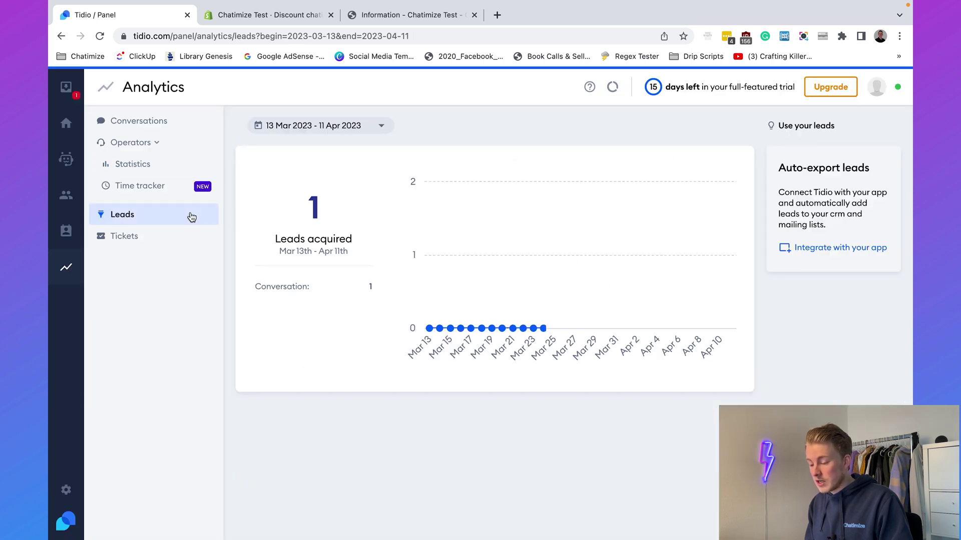
pyautogui.click(185, 235)
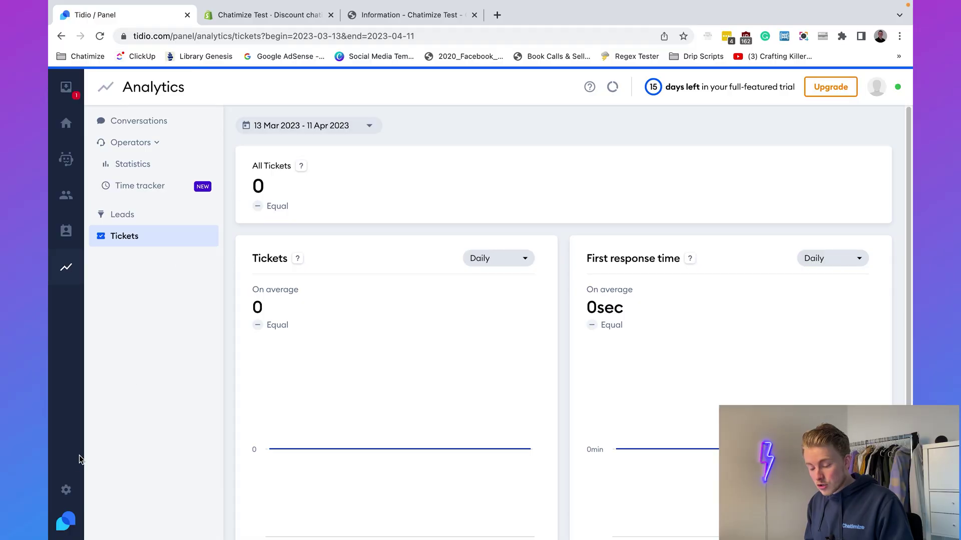
# Browse the Ticketing, Facebook Messenger and Instagram channel settings.
pyautogui.click(66, 489)
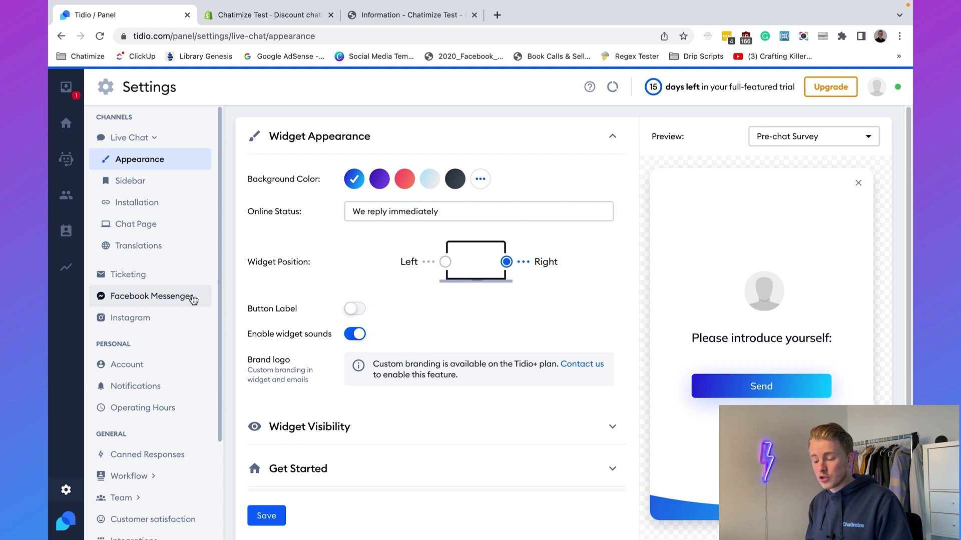
pyautogui.click(151, 281)
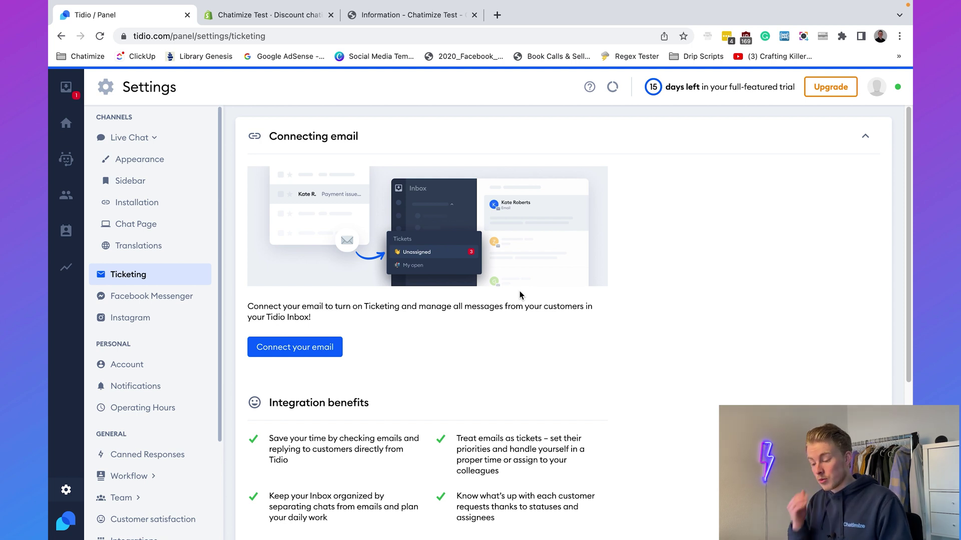
pyautogui.click(188, 298)
pyautogui.click(163, 323)
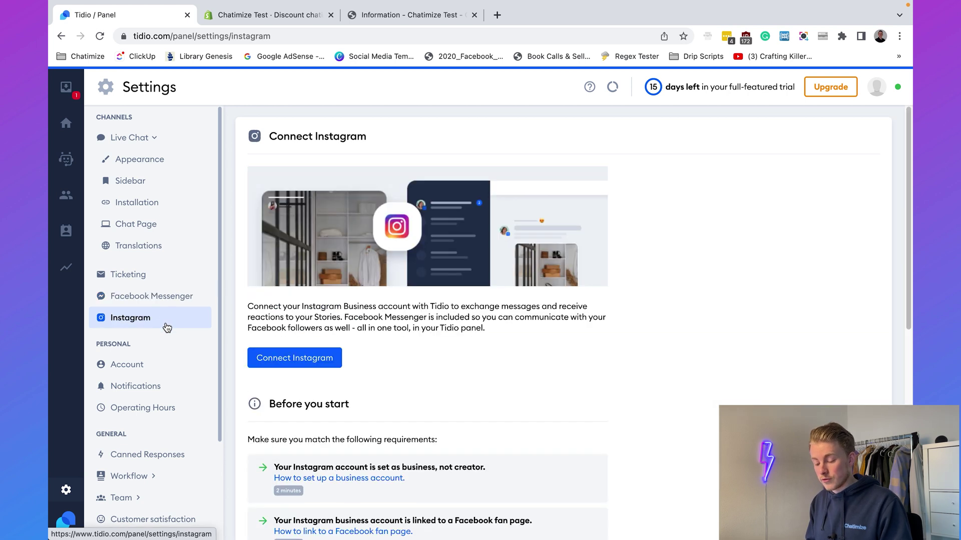
# Switch on the automated customer satisfaction survey and review its rating message.
pyautogui.scroll(-3, 165, 320)
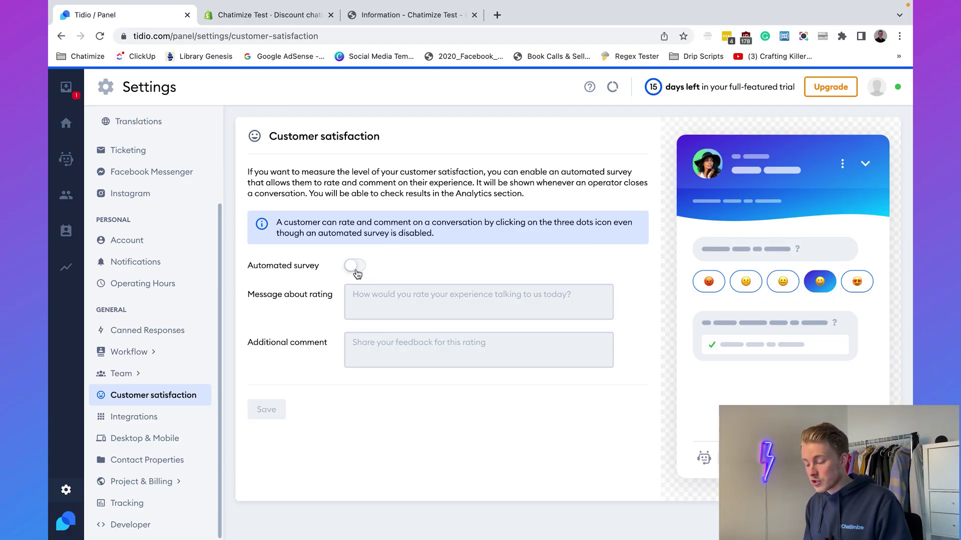
pyautogui.click(356, 269)
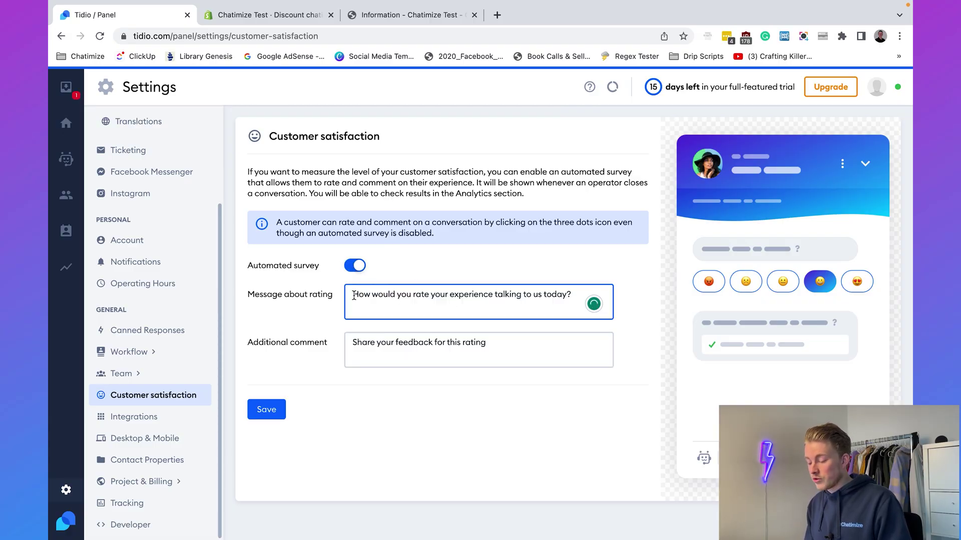
pyautogui.click(632, 287)
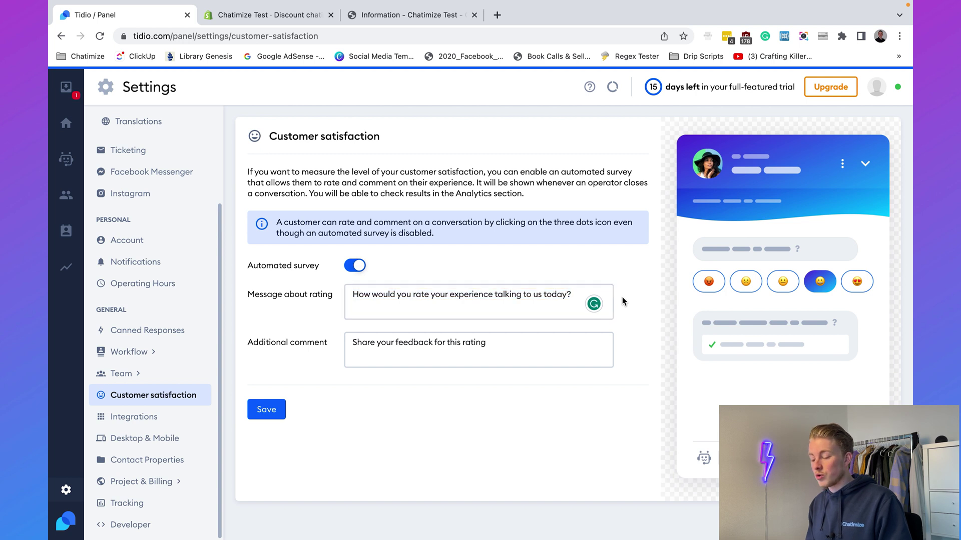
pyautogui.tripleClick(528, 299)
pyautogui.click(527, 299)
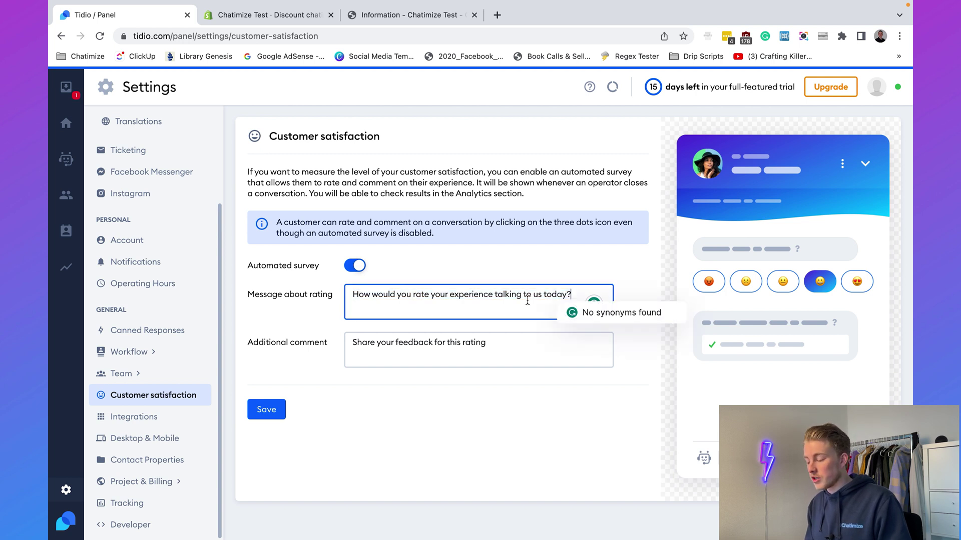